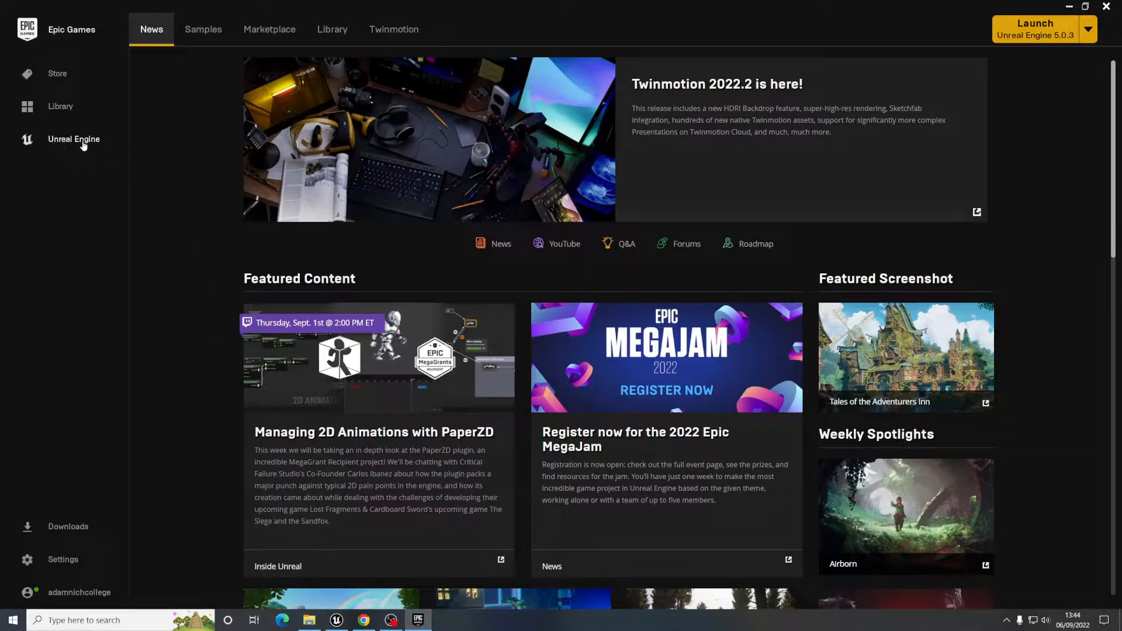
# - View the installed engine versions and projects in the Epic Games Launcher library, and switch to the Unreal Project Browser
pyautogui.click(341, 32)
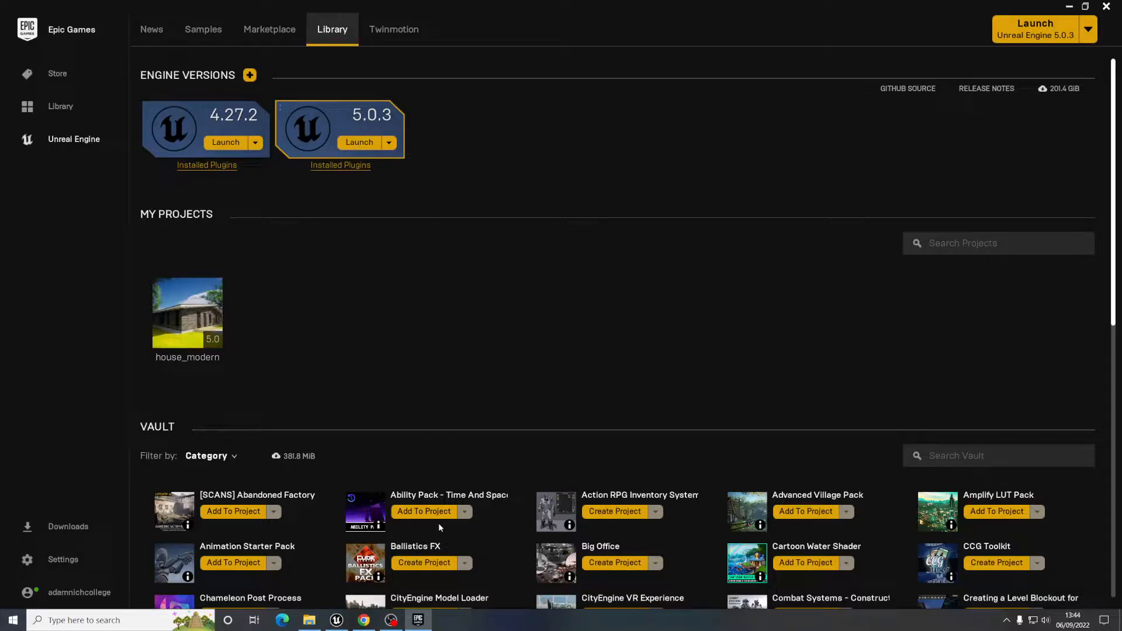
pyautogui.click(414, 623)
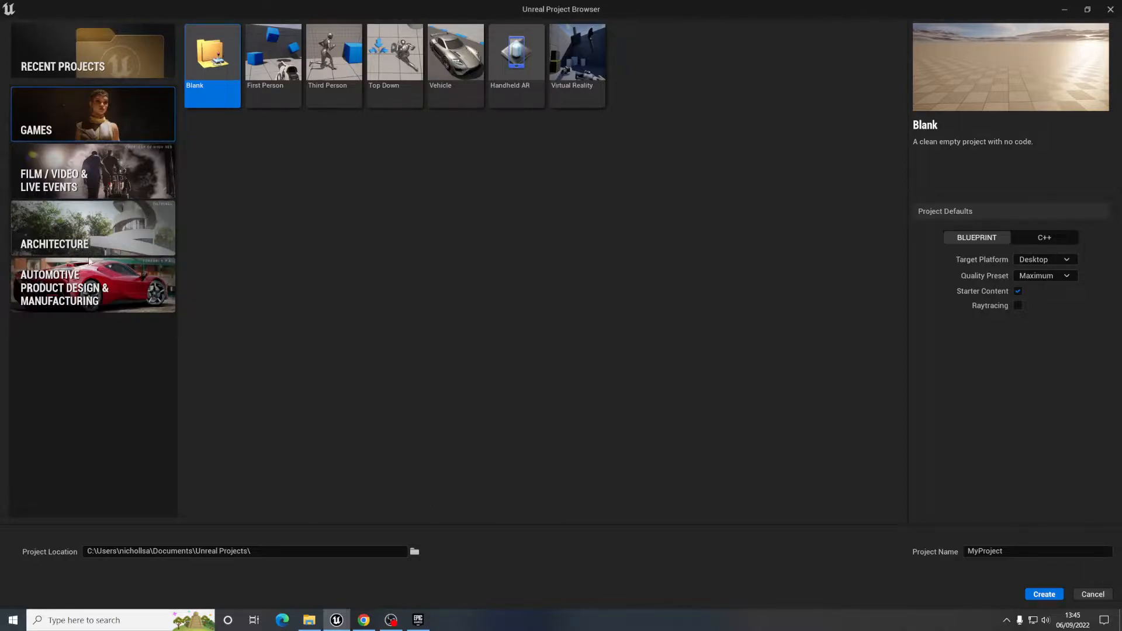
# - Look through the Film / Video & Live Events, Architecture and Automotive template categories and return to Games
pyautogui.click(73, 169)
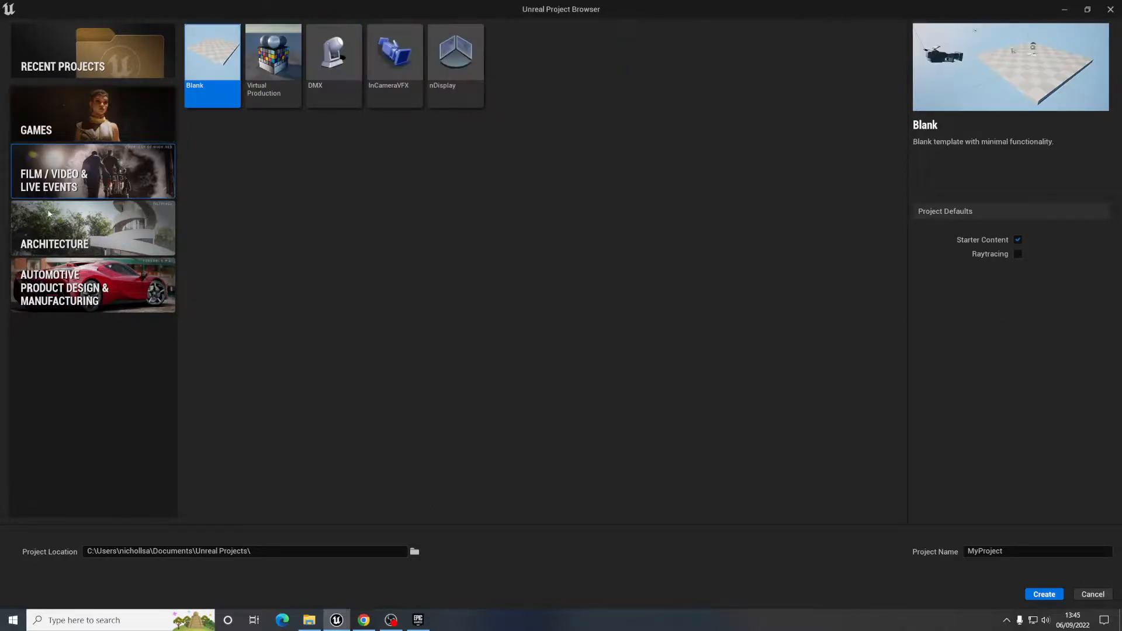
pyautogui.click(48, 233)
pyautogui.click(59, 293)
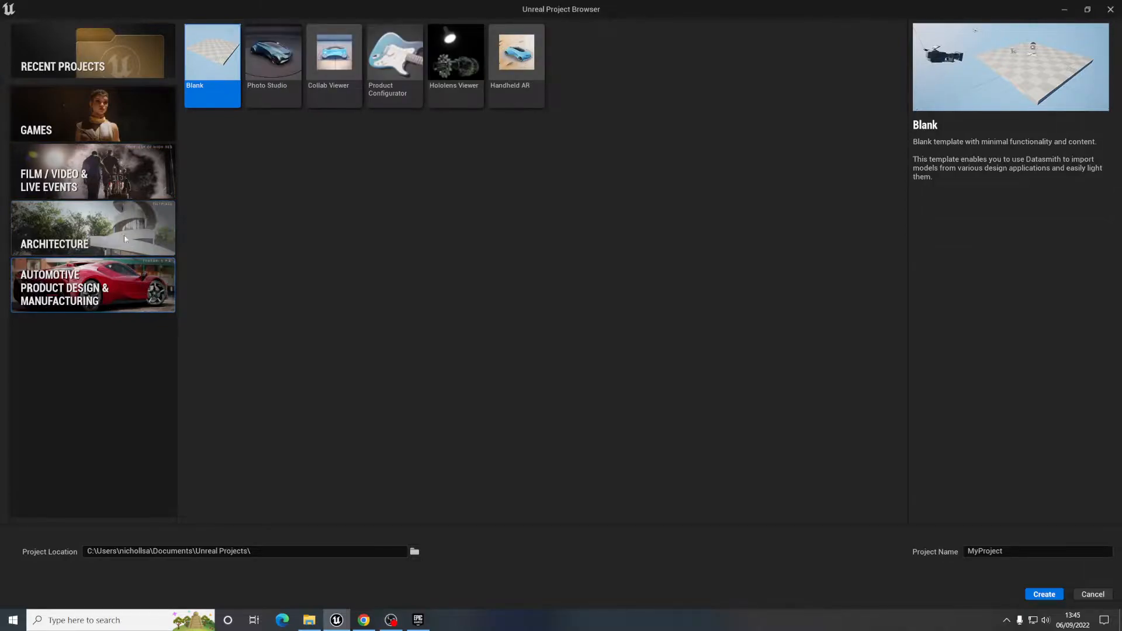
pyautogui.click(75, 110)
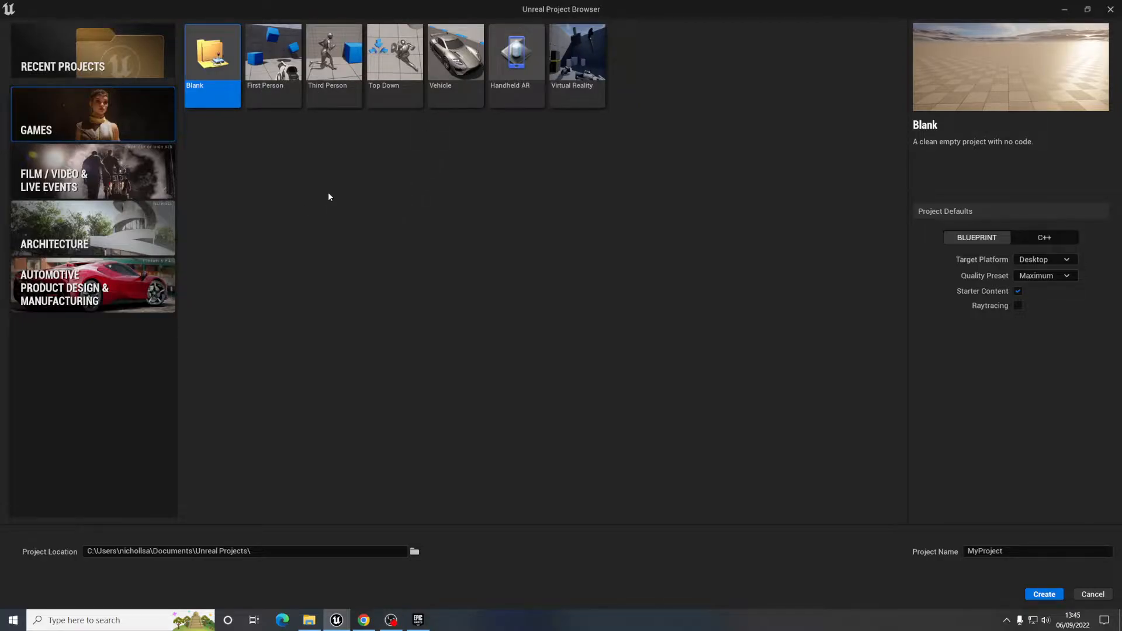
# - Select the First Person template in the Games category for the new project
pyautogui.click(268, 85)
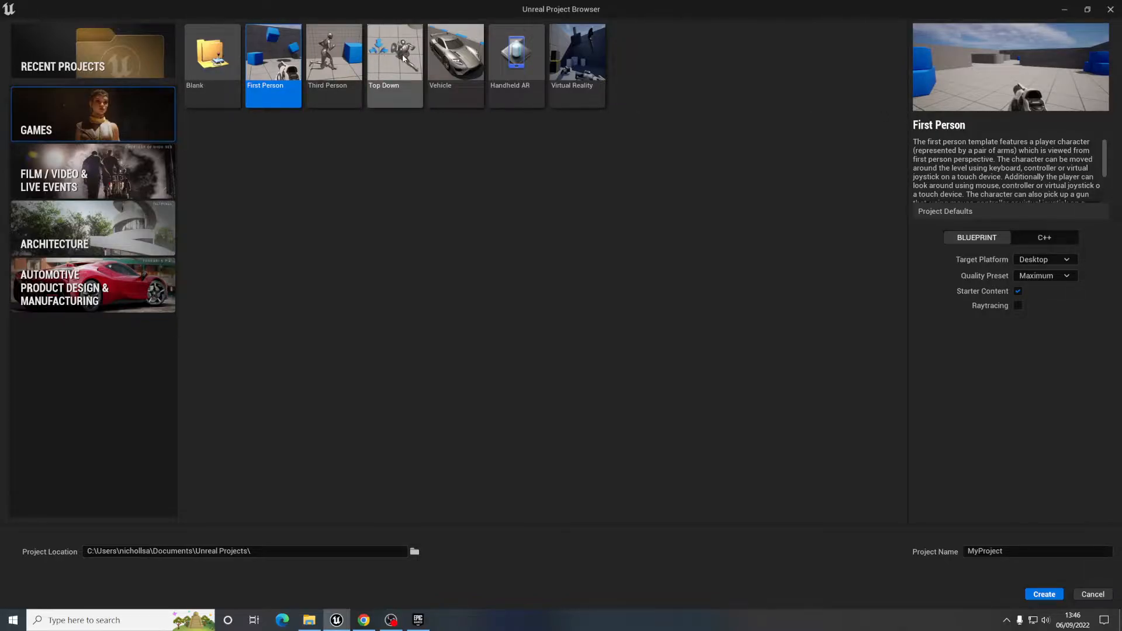
pyautogui.click(234, 83)
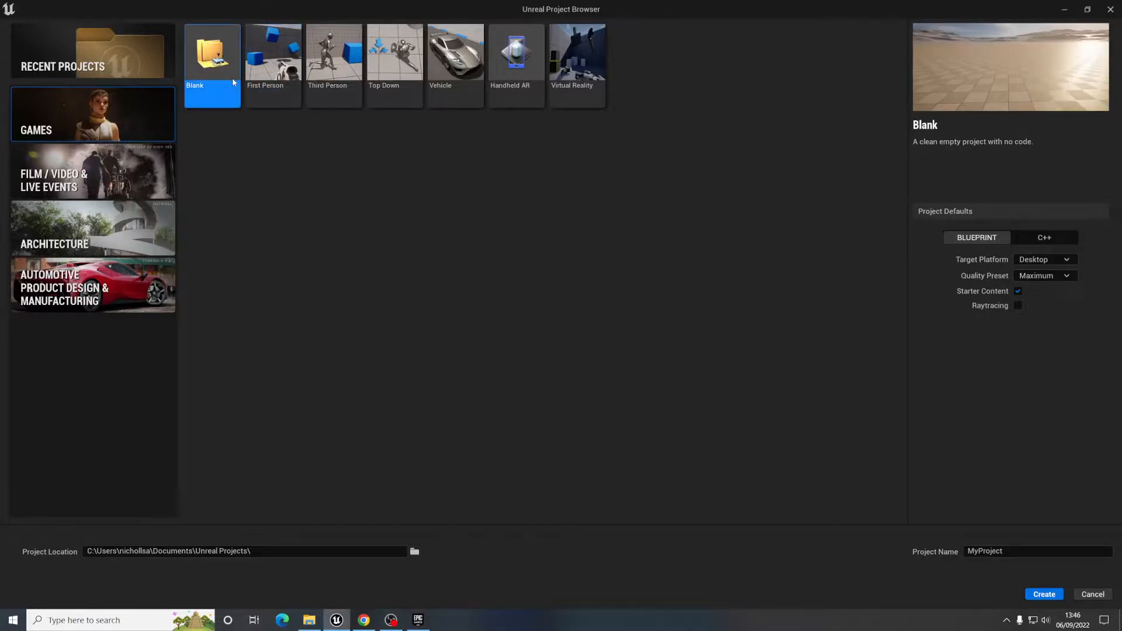
pyautogui.click(274, 78)
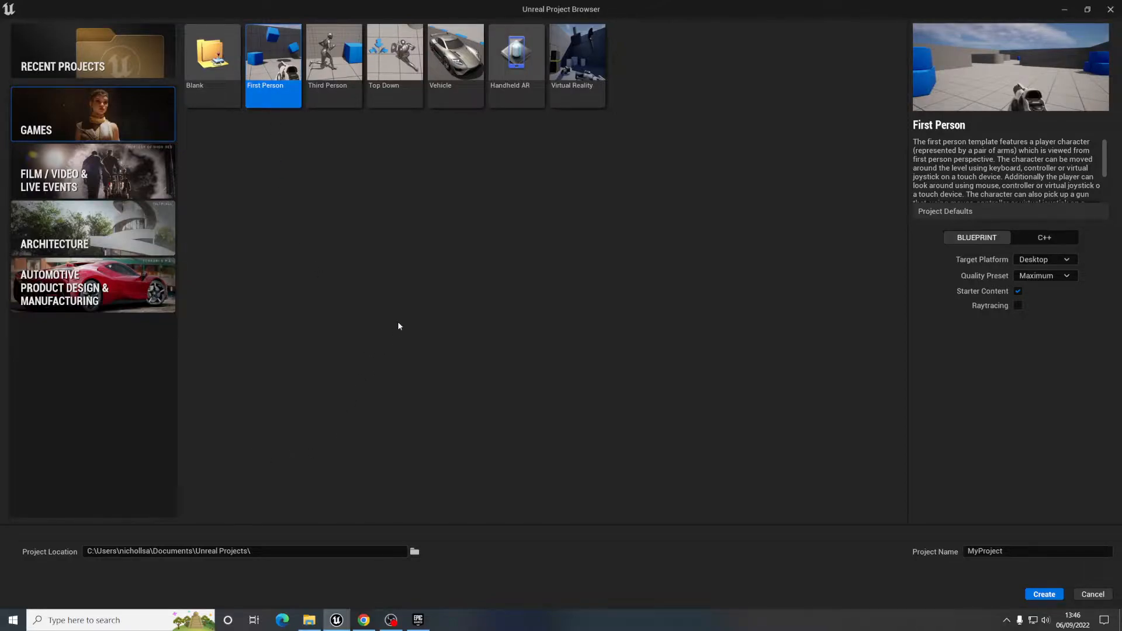
# - Try the C++ project type for the First Person template and set it back to Blueprint
pyautogui.click(1043, 240)
pyautogui.click(979, 243)
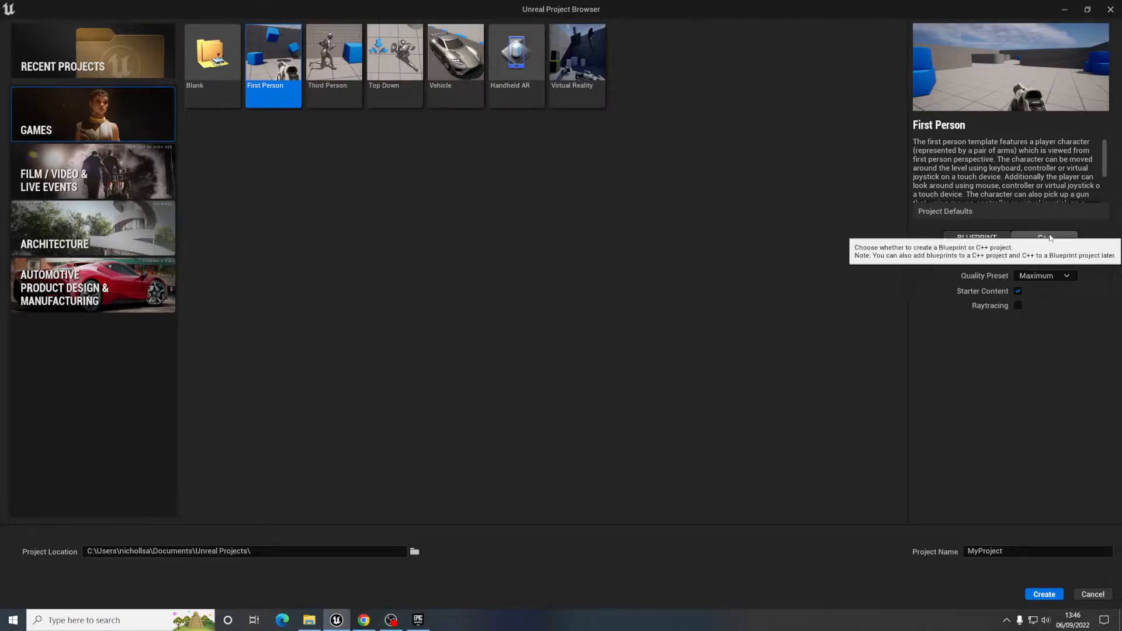
pyautogui.click(1045, 238)
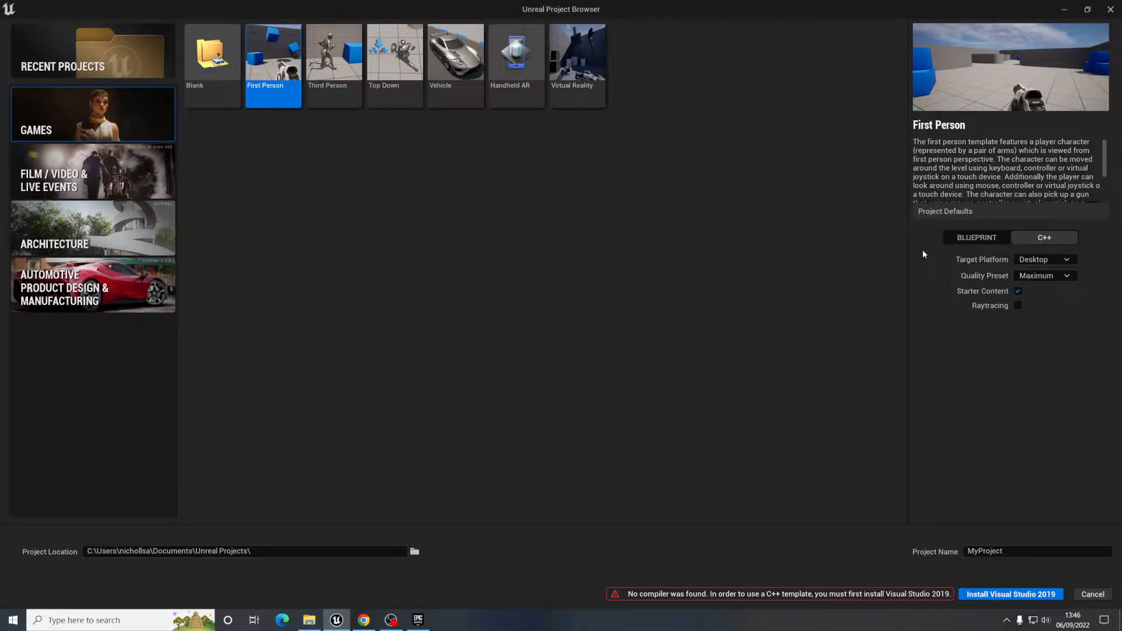
pyautogui.click(976, 237)
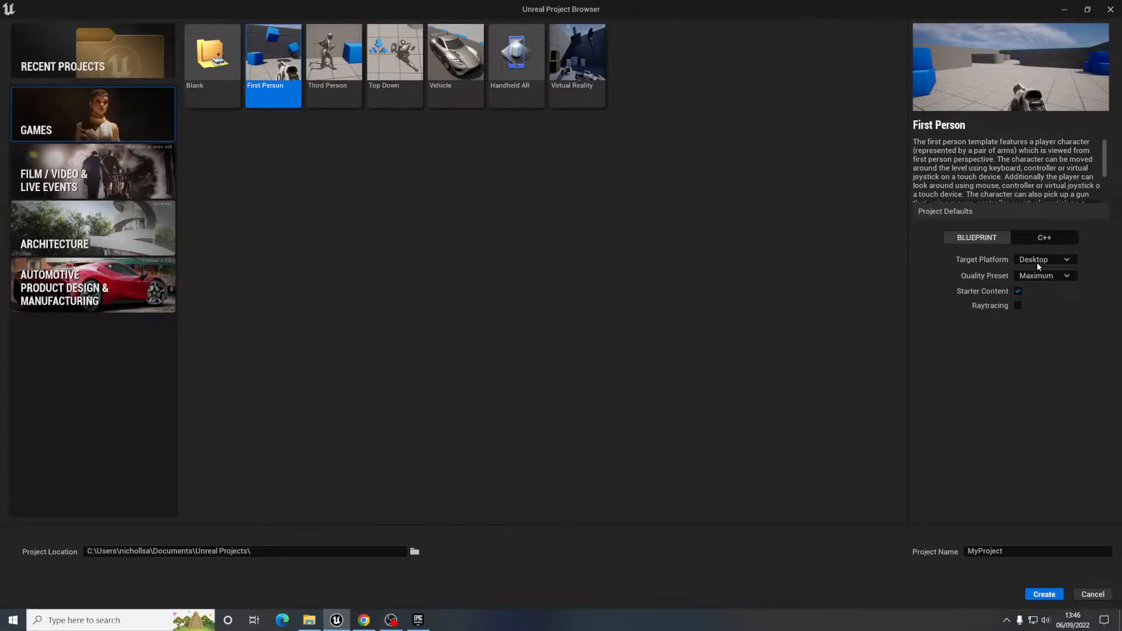
pyautogui.click(1059, 242)
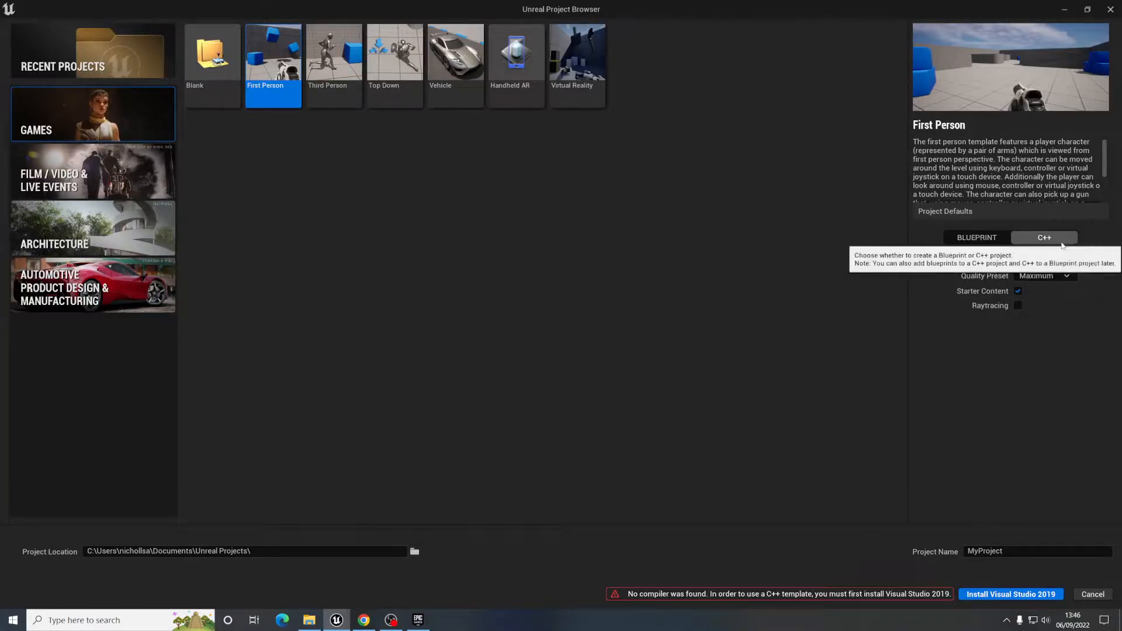
pyautogui.click(974, 241)
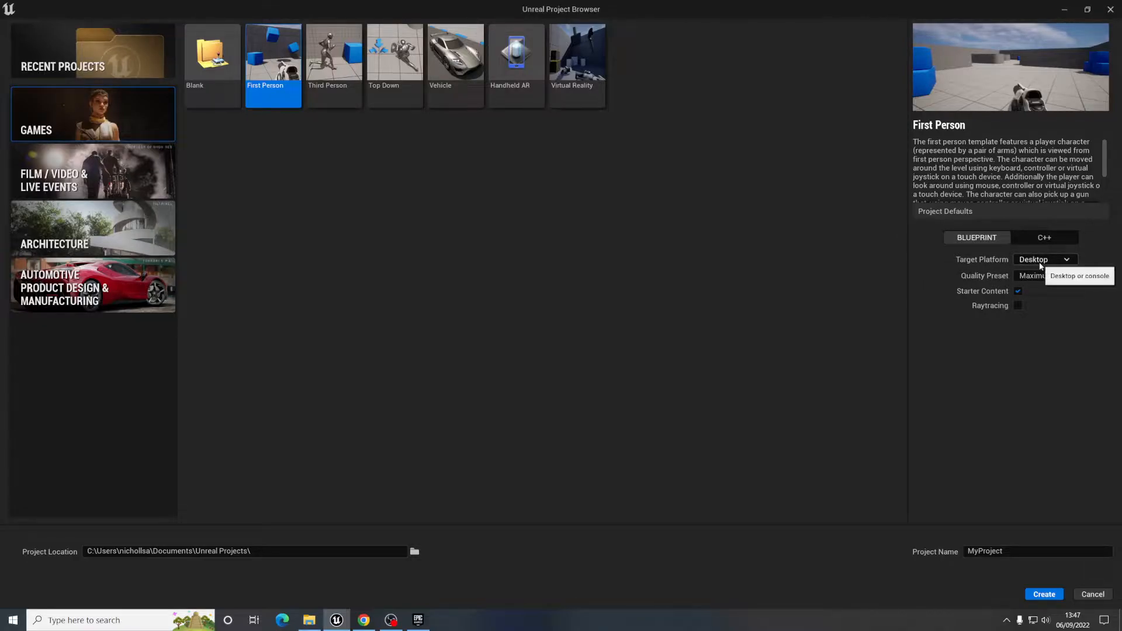
# - Review the Target Platform and Quality Preset choices, keeping Desktop and Maximum with Starter Content on and Raytracing off
pyautogui.click(1066, 263)
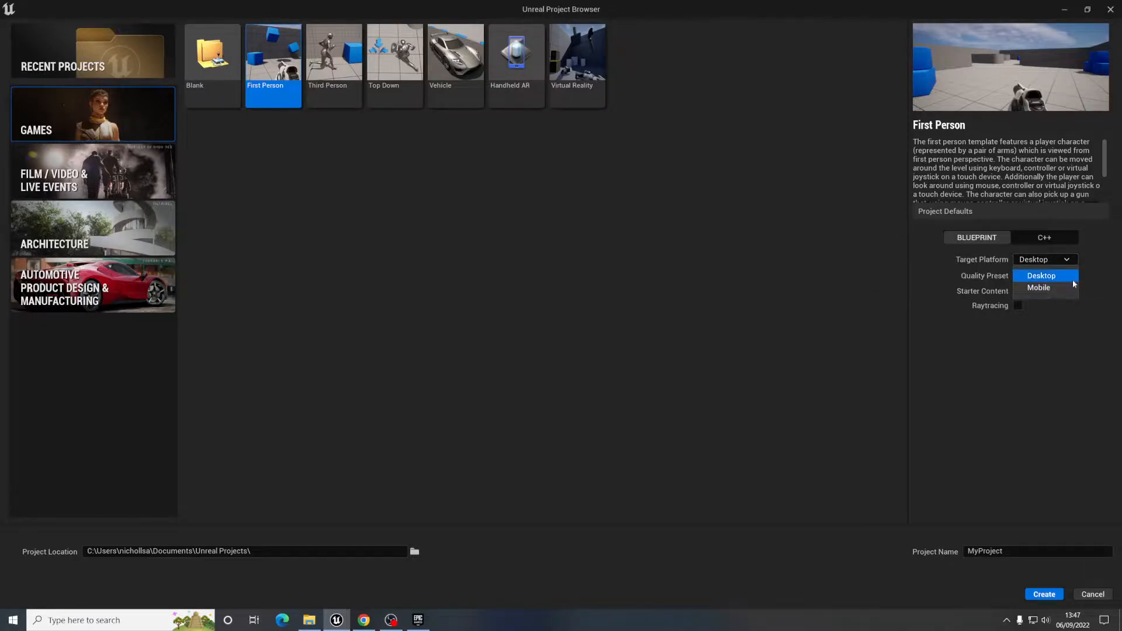
pyautogui.click(1067, 261)
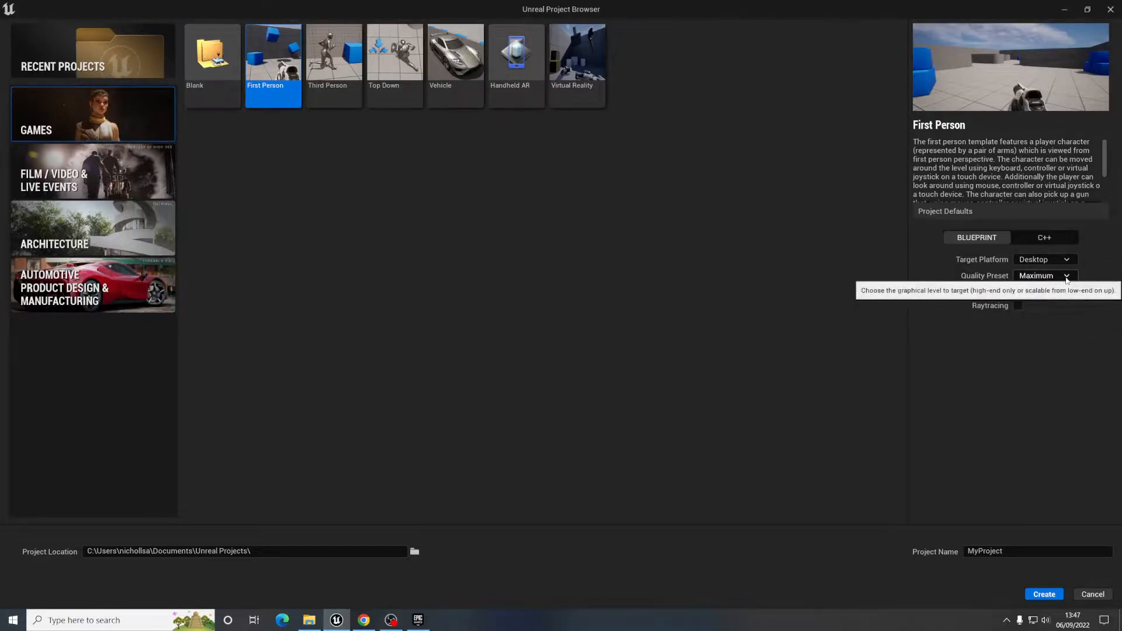
pyautogui.click(1046, 276)
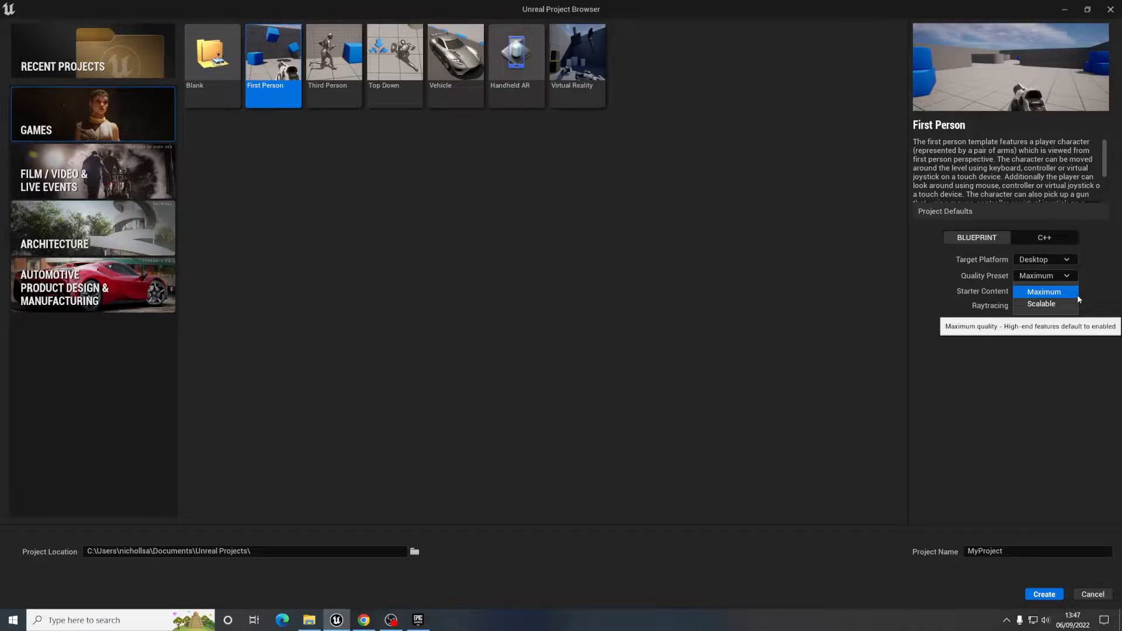
pyautogui.click(1051, 299)
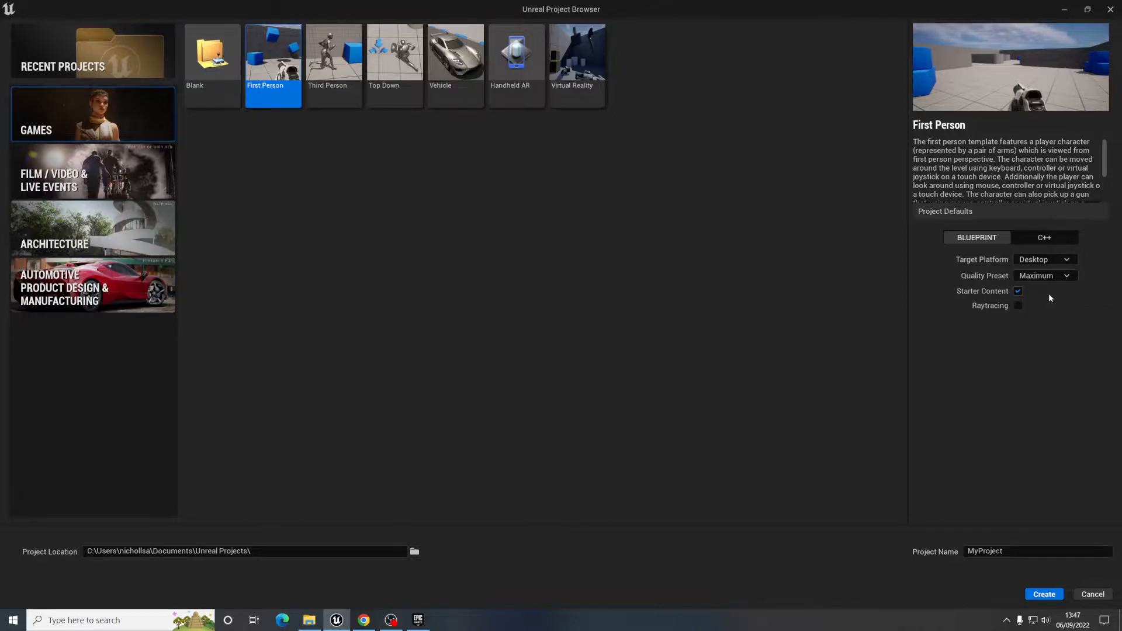
pyautogui.click(1047, 276)
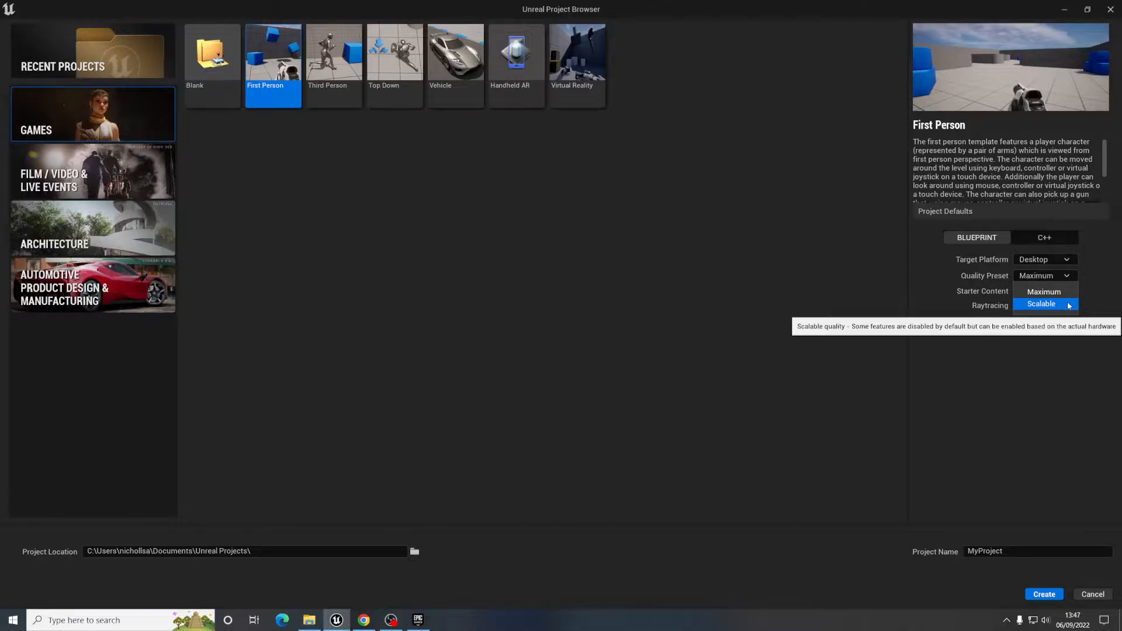
pyautogui.click(1058, 305)
pyautogui.click(1051, 290)
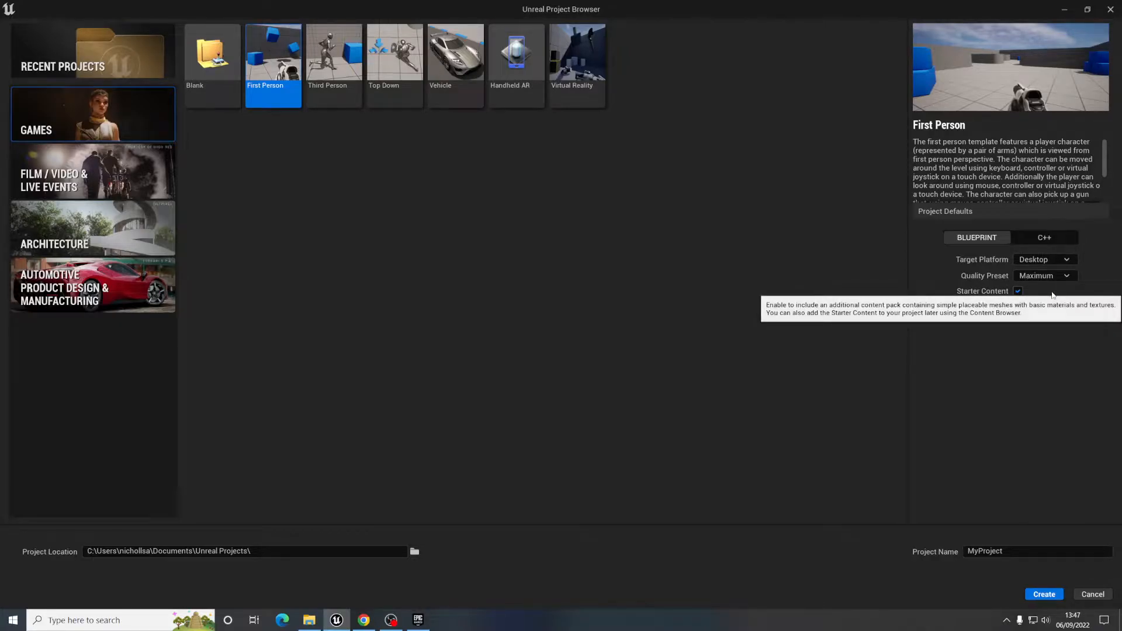
pyautogui.click(1062, 303)
pyautogui.click(1018, 306)
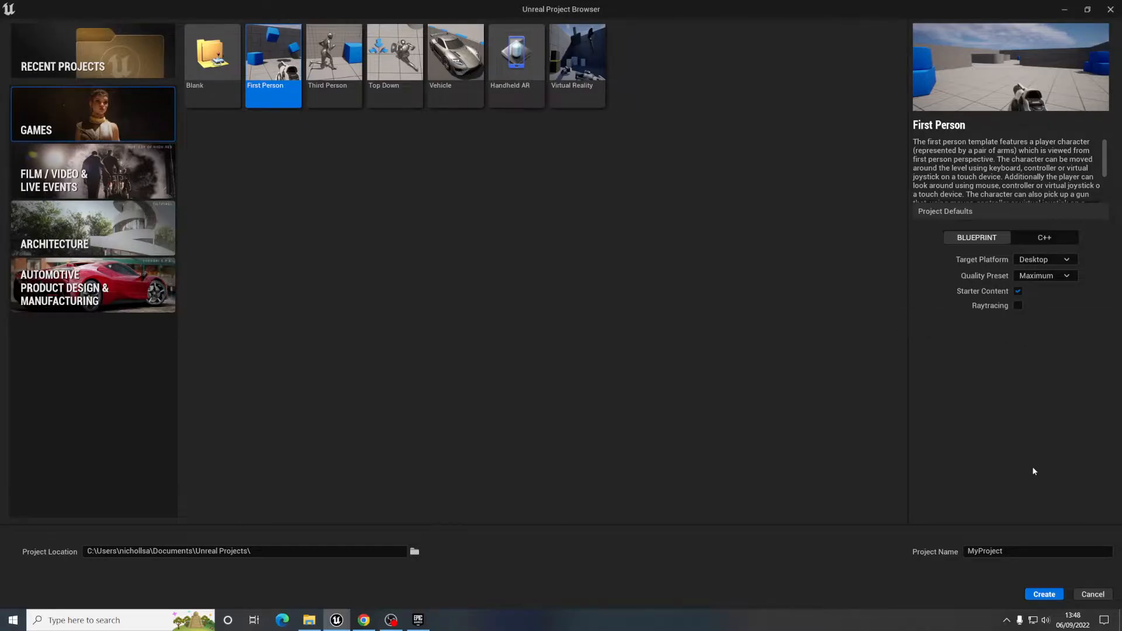
# - Name the project MyProject and create it from the First Person template
pyautogui.click(1006, 551)
pyautogui.hotkey('ctrl', 'a')
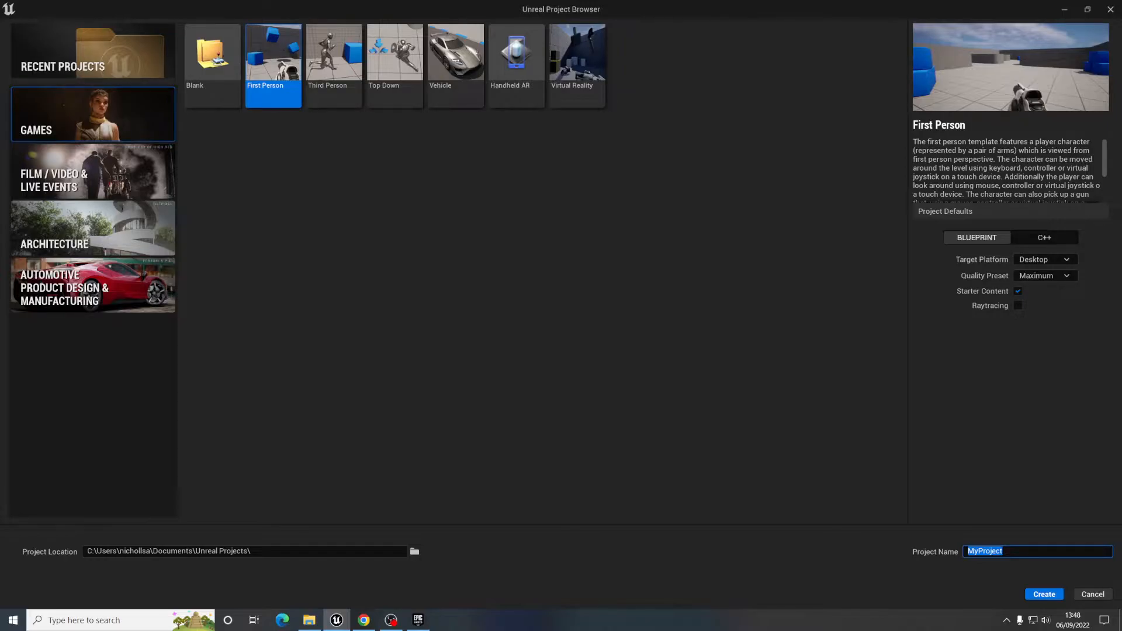
pyautogui.click(1005, 551)
pyautogui.moveTo(1006, 551); pyautogui.dragTo(967, 551)
pyautogui.write('MyProject')
pyautogui.moveTo(1001, 552); pyautogui.dragTo(967, 551)
pyautogui.click(1004, 551)
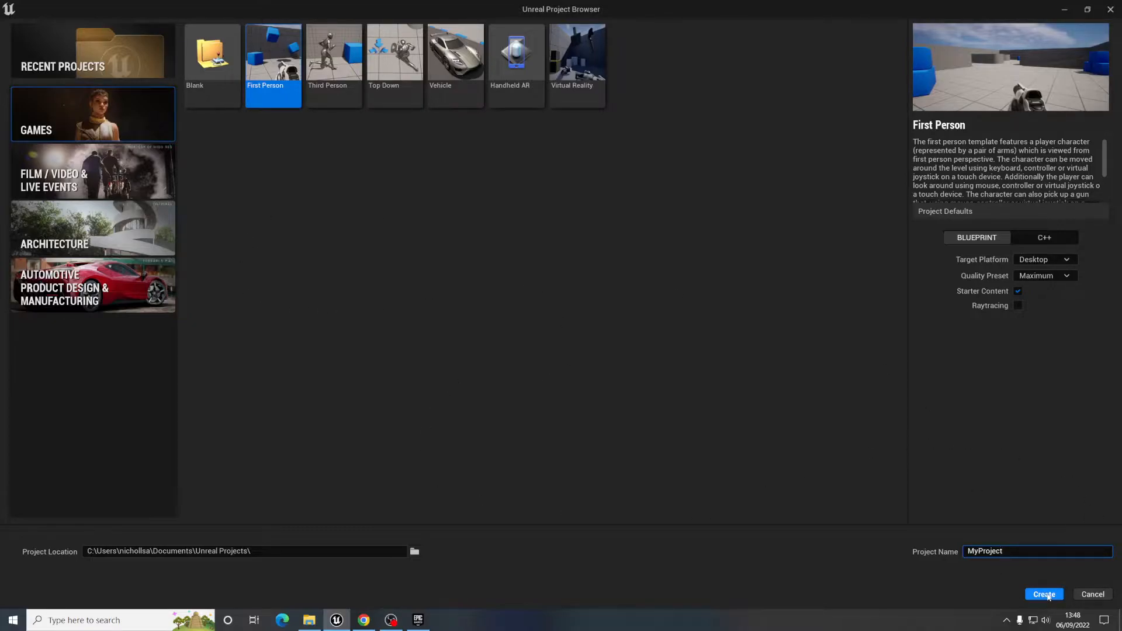
pyautogui.click(1048, 595)
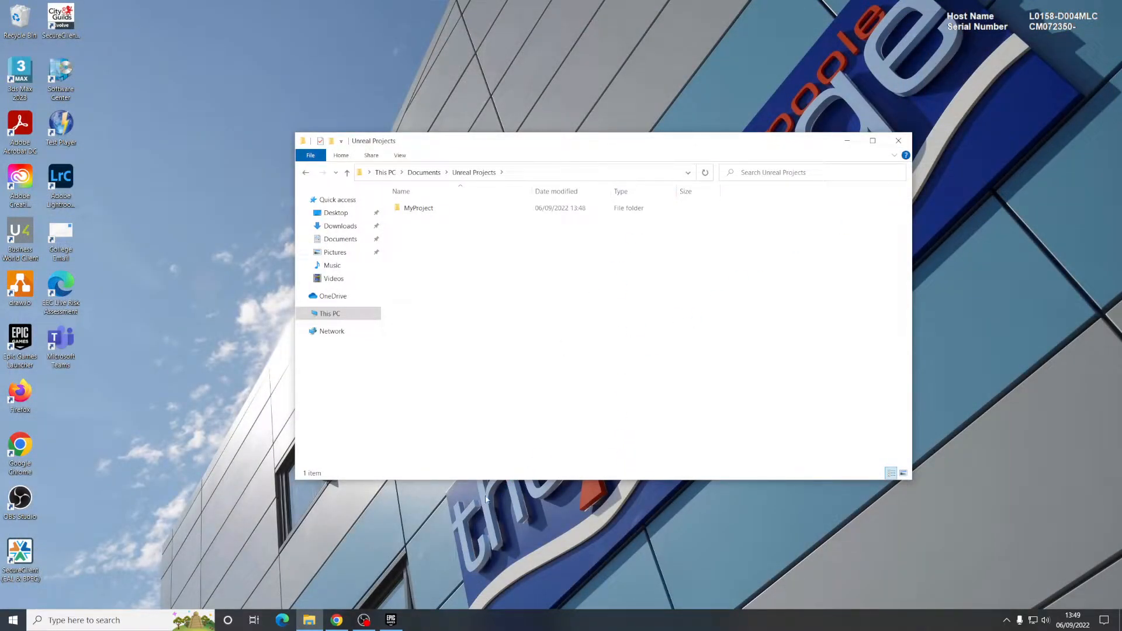
pyautogui.click(398, 544)
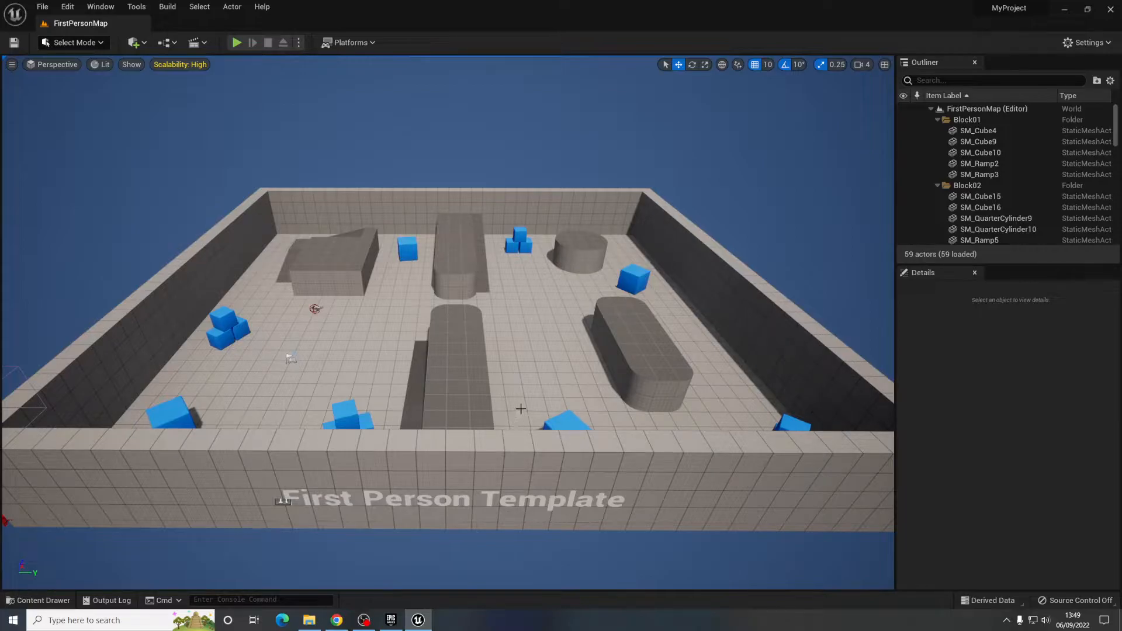
# - Switch to File Explorer and open the MyProject folder inside Documents > Unreal Projects
pyautogui.moveTo(506, 378); pyautogui.dragTo(473, 377, button='right')
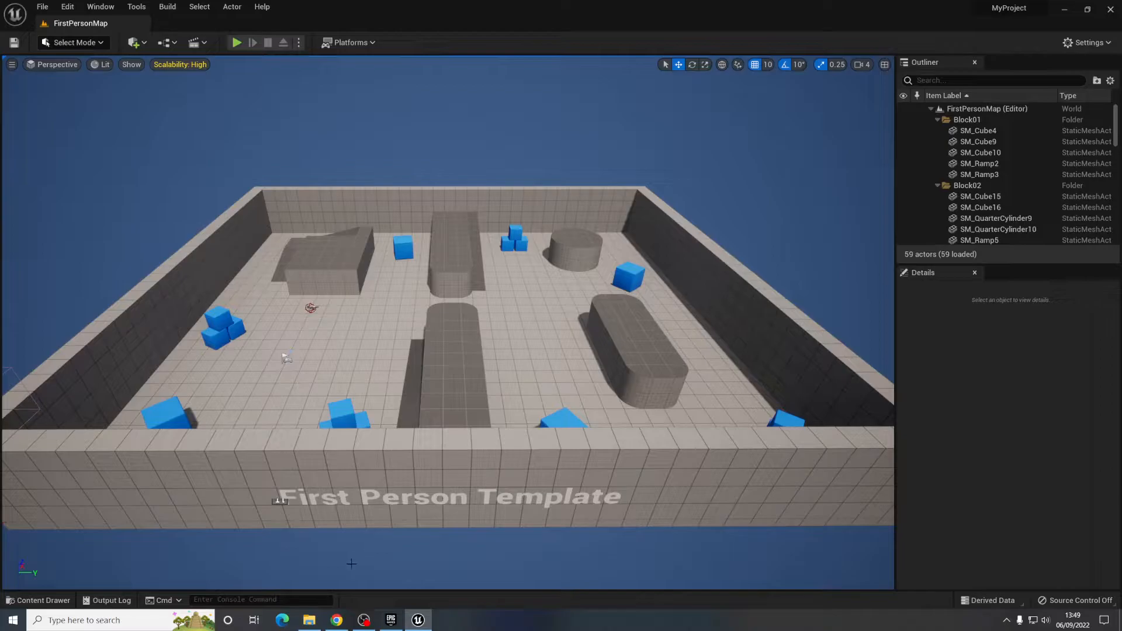
pyautogui.click(311, 622)
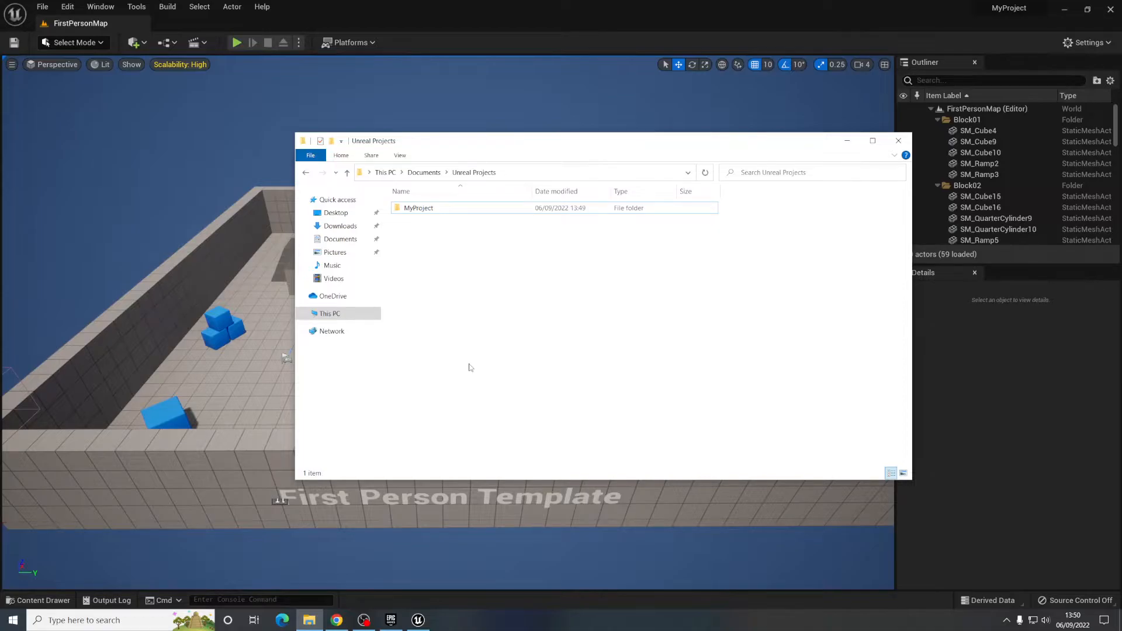
pyautogui.click(423, 172)
pyautogui.click(428, 245)
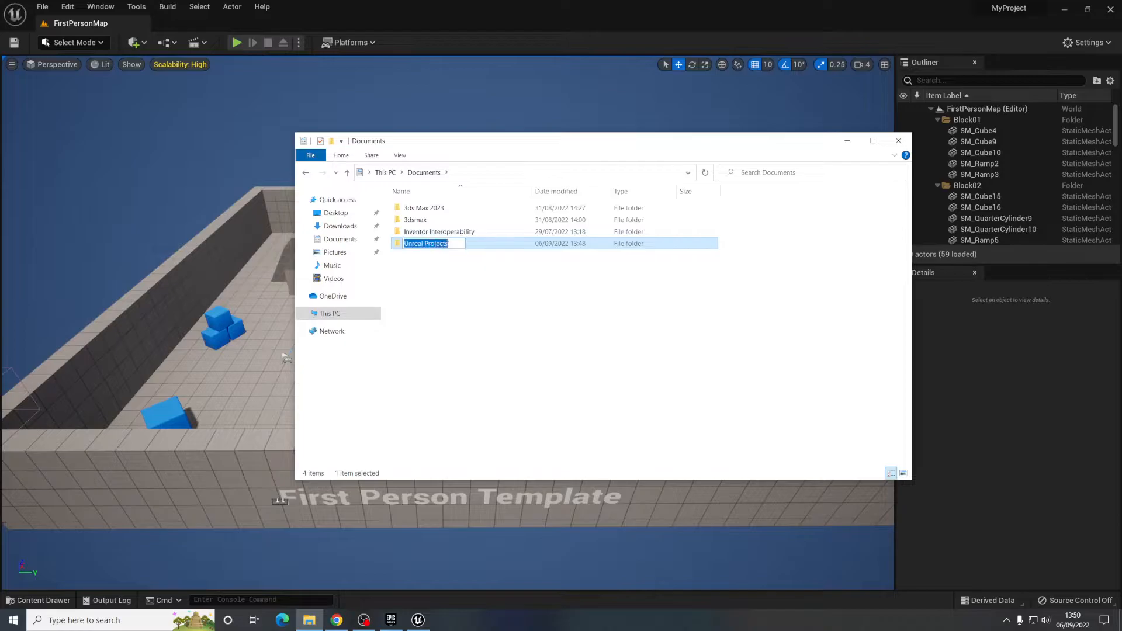
pyautogui.doubleClick(423, 244)
pyautogui.click(428, 212)
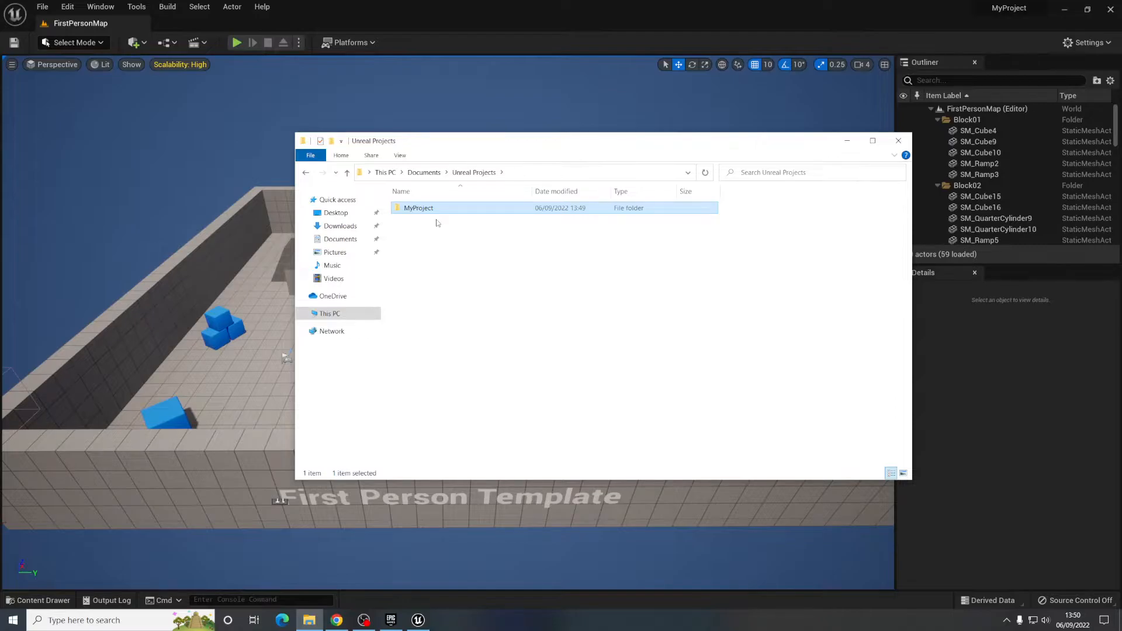
pyautogui.doubleClick(421, 212)
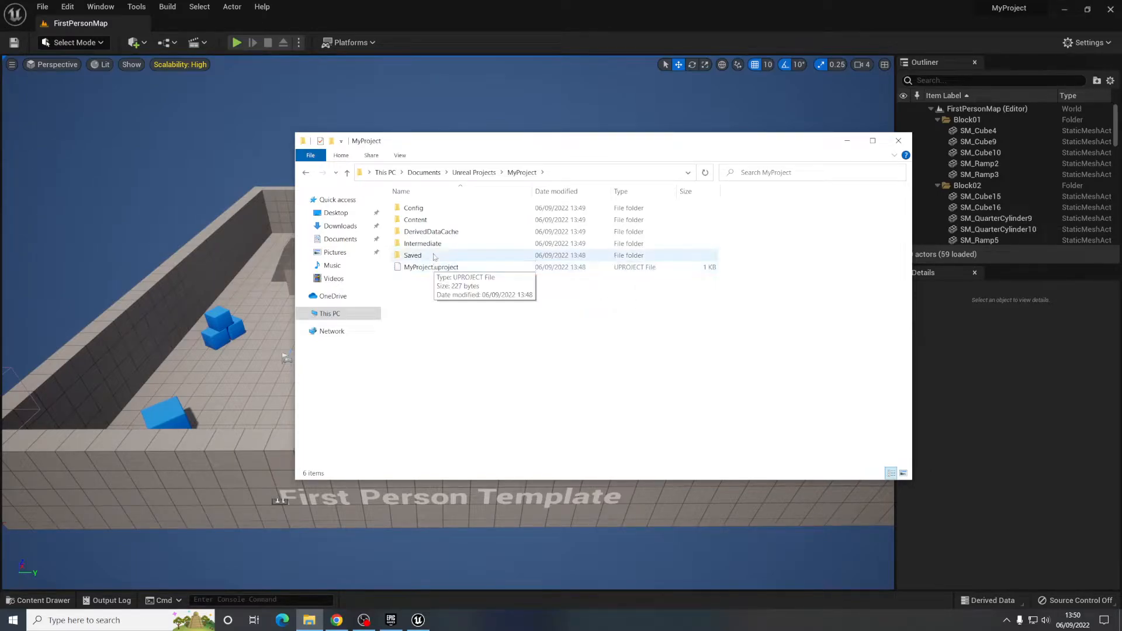
# - Examine the project's Content and StarterContent folders and return to the Unreal Projects folder
pyautogui.doubleClick(422, 220)
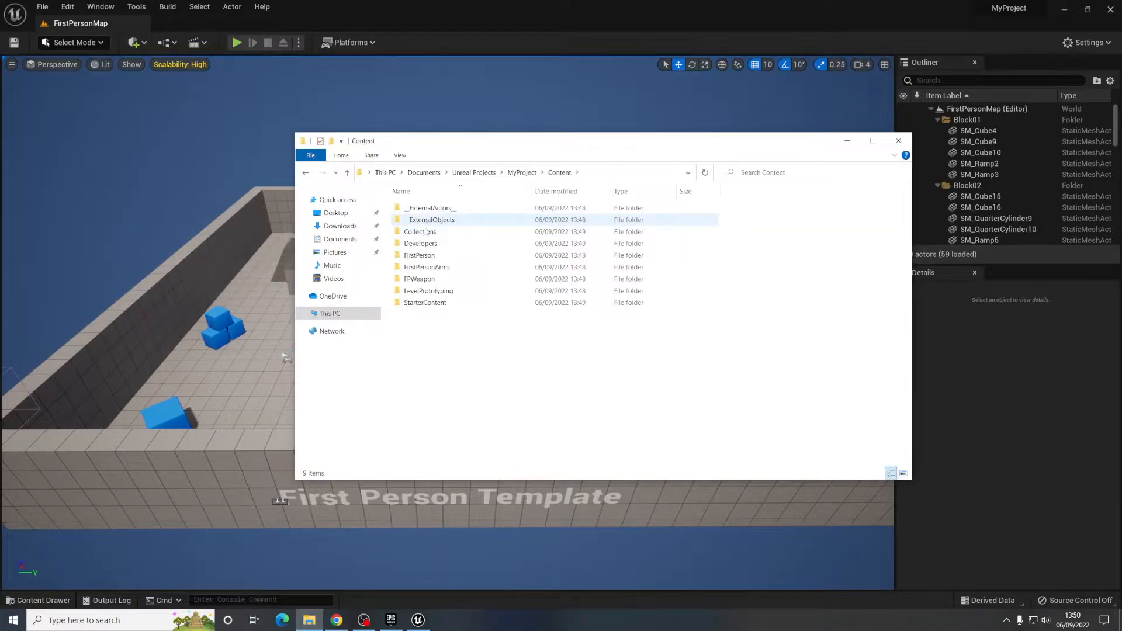
pyautogui.doubleClick(427, 305)
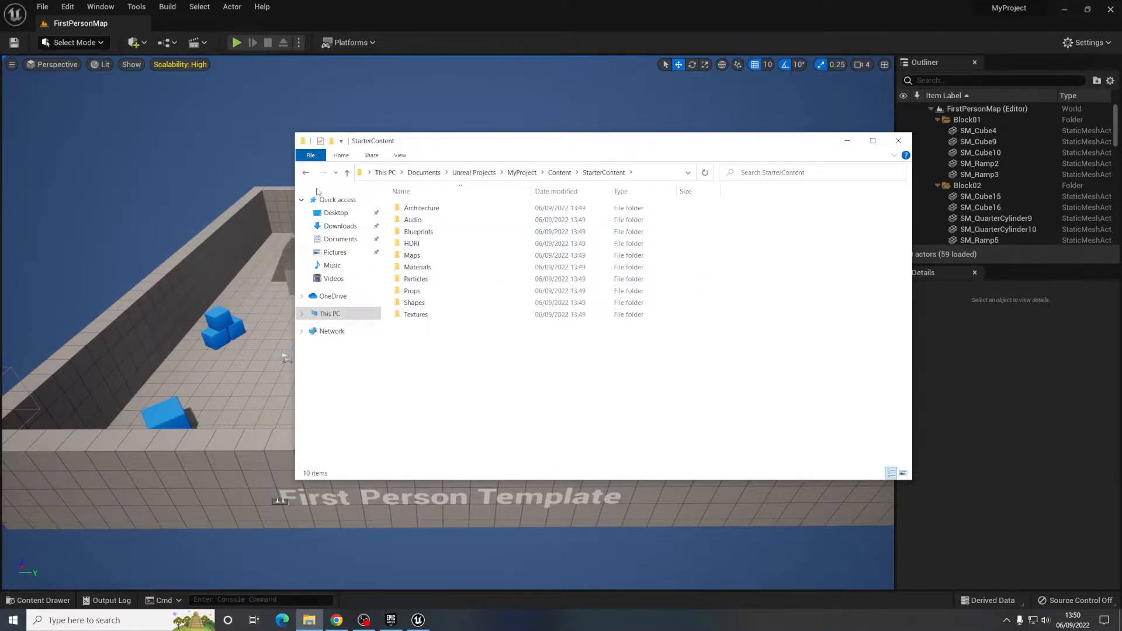
pyautogui.click(306, 174)
pyautogui.click(306, 175)
pyautogui.click(306, 175)
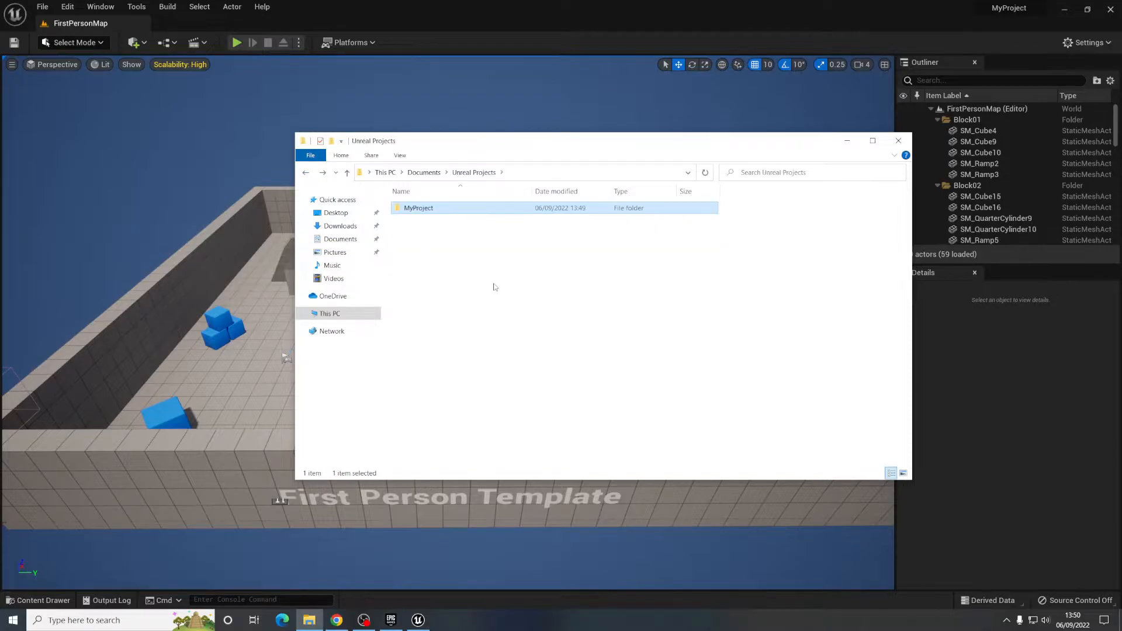
# - Examine the Send to destinations available for the MyProject folder, such as Compressed (zipped) folder, and dismiss them
pyautogui.click(421, 210)
pyautogui.moveTo(423, 216)
pyautogui.rightClick(417, 210)
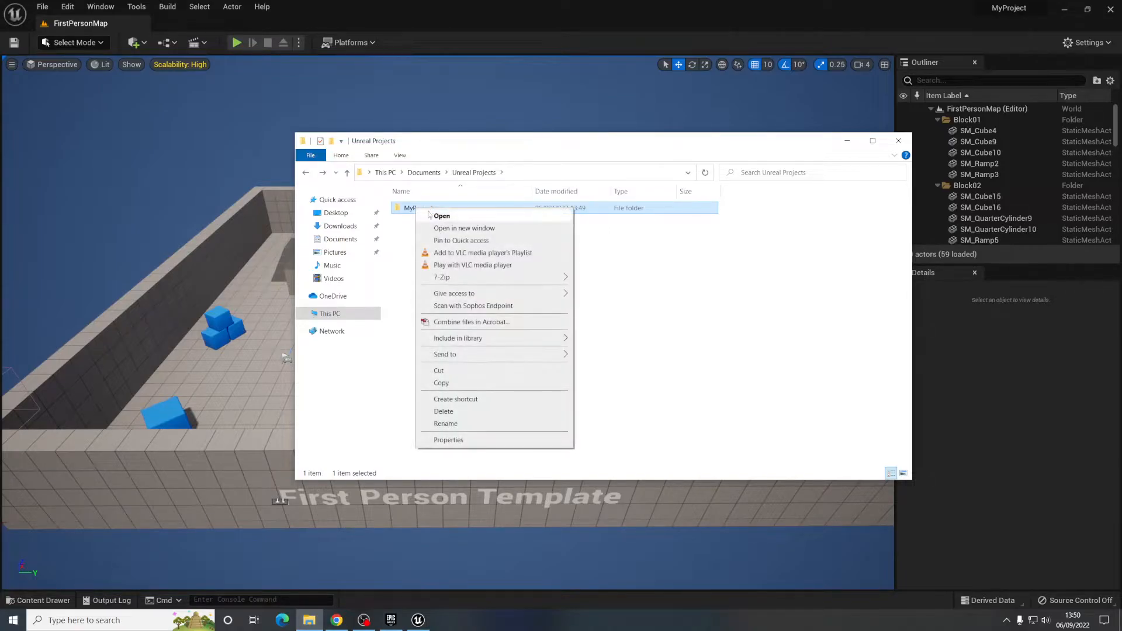
pyautogui.moveTo(456, 358)
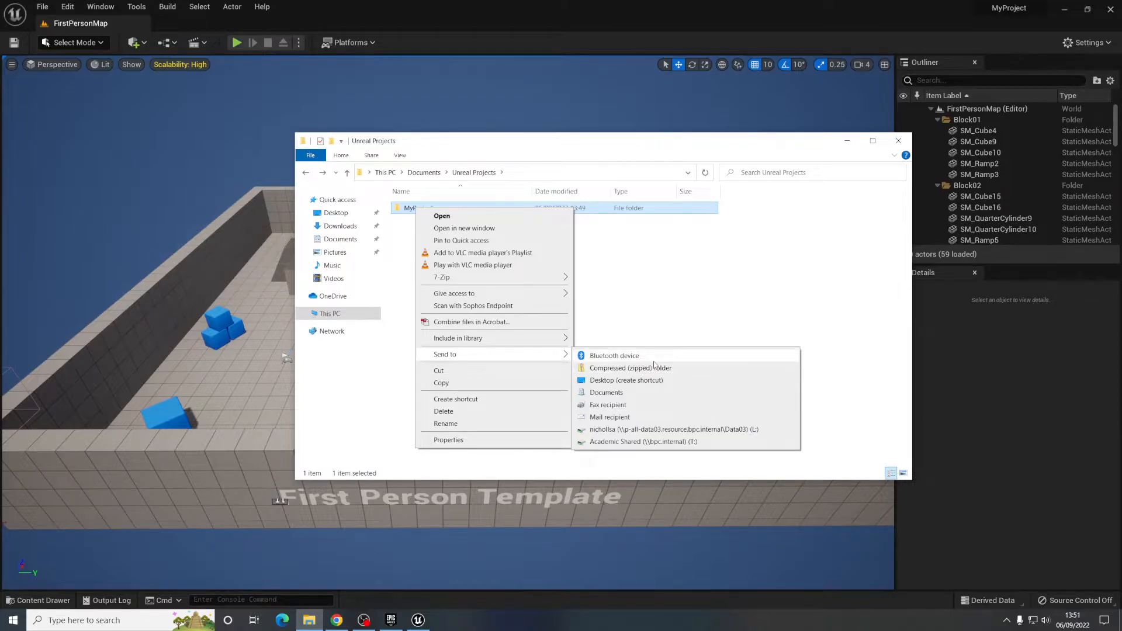
pyautogui.click(698, 280)
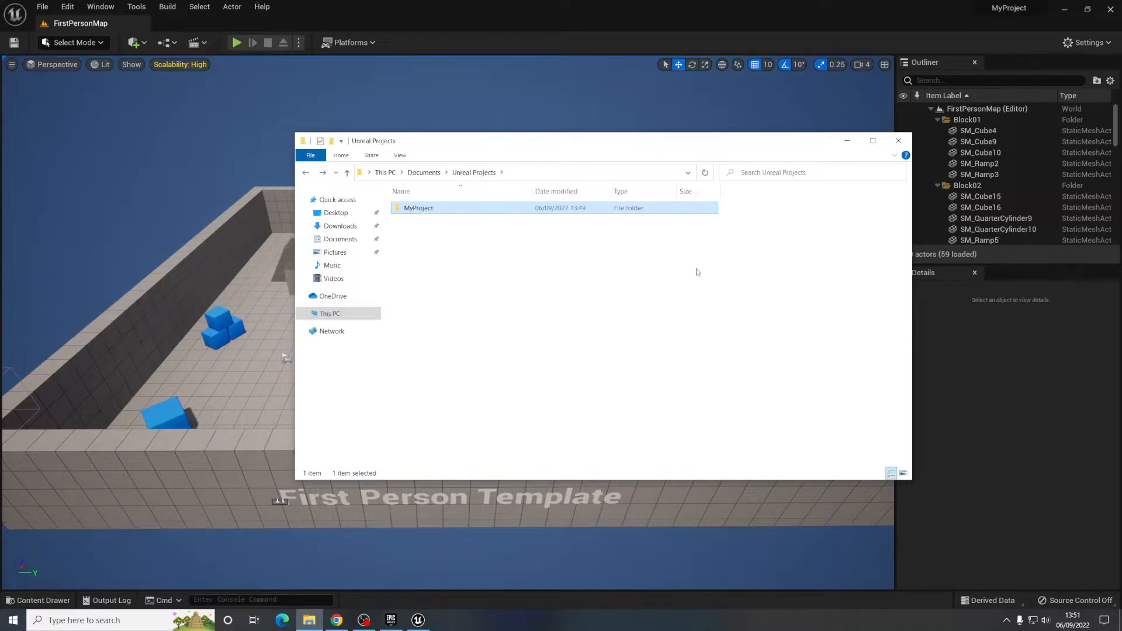
# - Locate MyProject.uproject inside the MyProject folder, return to Unreal Projects, and switch back to the Unreal Editor
pyautogui.moveTo(421, 215); pyautogui.dragTo(419, 214)
pyautogui.doubleClick(423, 211)
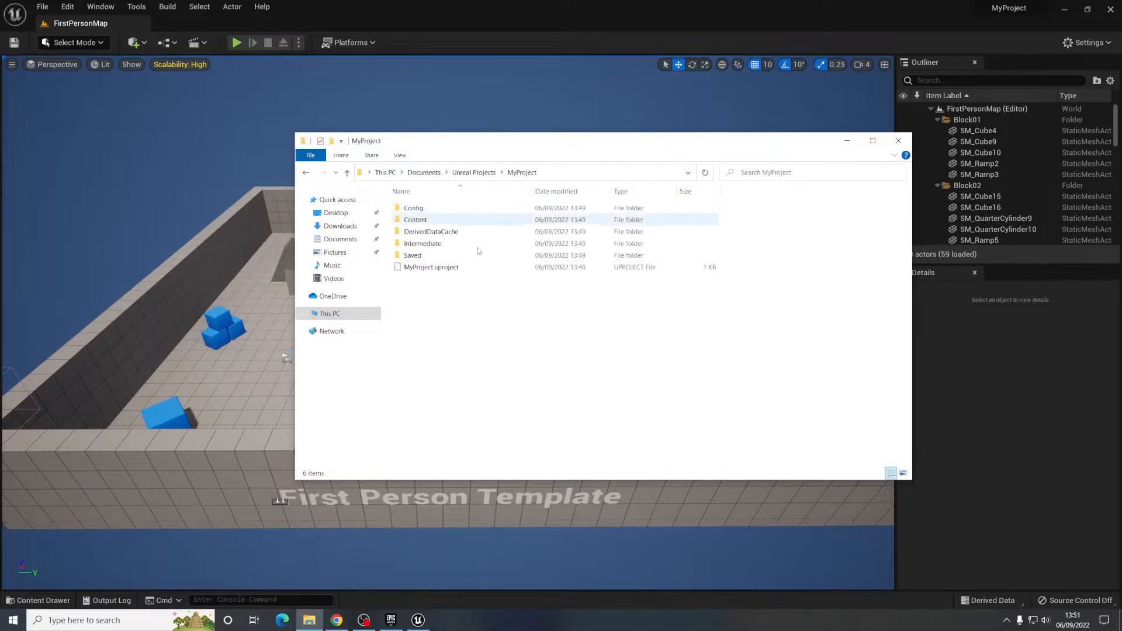
pyautogui.click(433, 267)
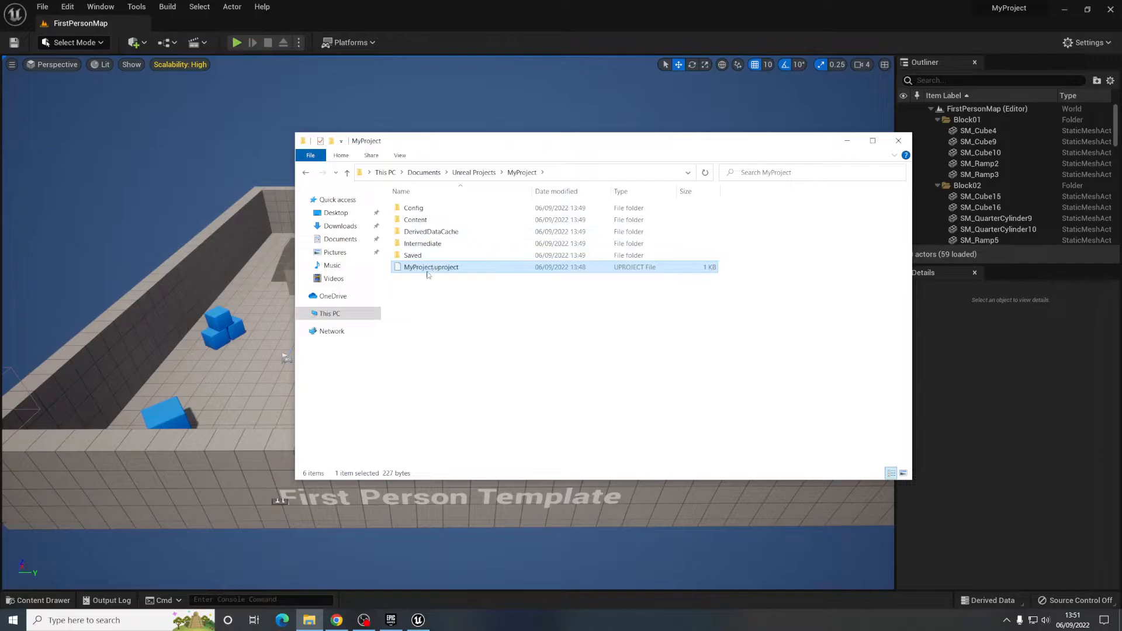
pyautogui.click(305, 173)
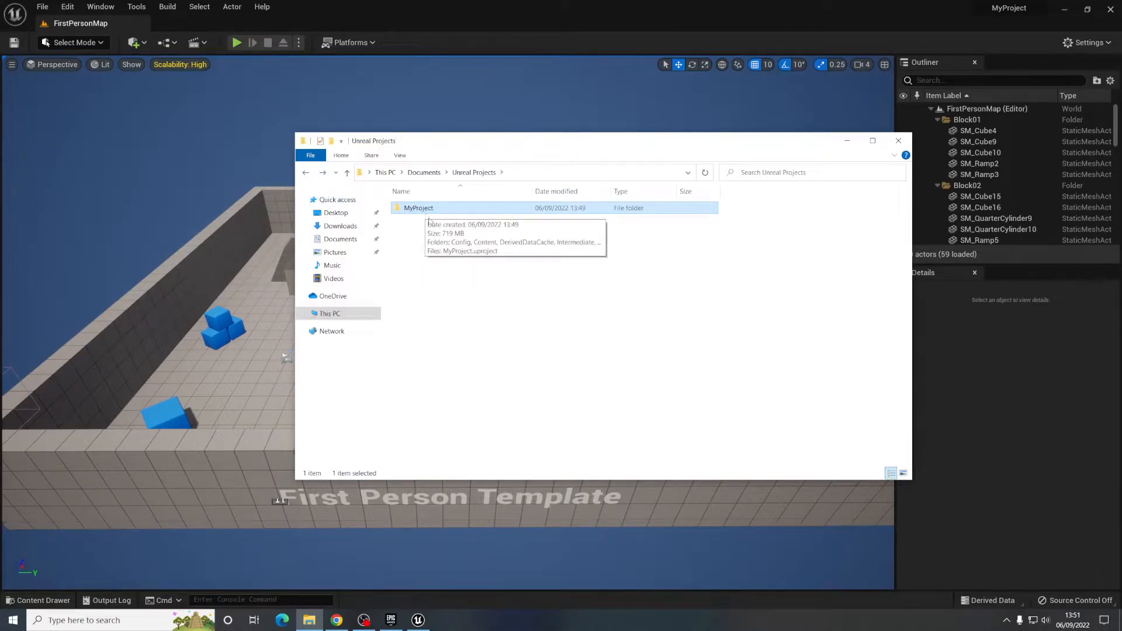
pyautogui.click(848, 142)
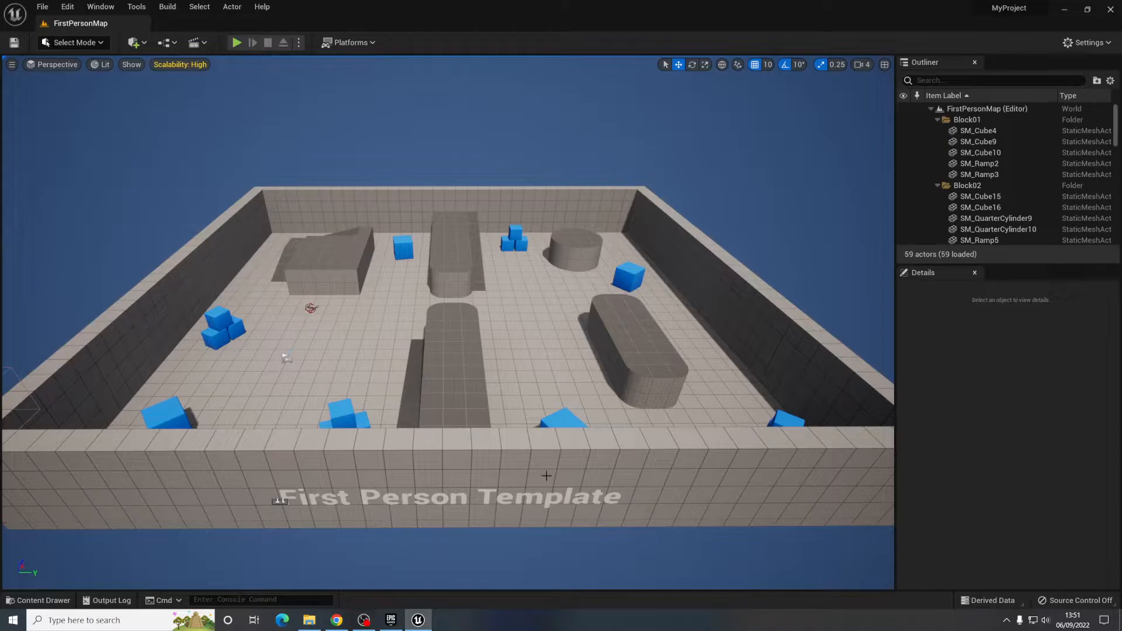
# - Examine the Block01 and Block02 actors one by one, from SM_Cube4 through SM_Ramp5, and where each sits in the level
pyautogui.moveTo(482, 340)
pyautogui.mouseDown(button='right')
pyautogui.moveTo(473, 335)
pyautogui.moveTo(449, 354)
pyautogui.moveTo(516, 354)
pyautogui.moveTo(445, 337)
pyautogui.moveTo(485, 349)
pyautogui.moveTo(453, 339)
pyautogui.moveTo(505, 336)
pyautogui.moveTo(461, 341)
pyautogui.mouseUp(button='right')
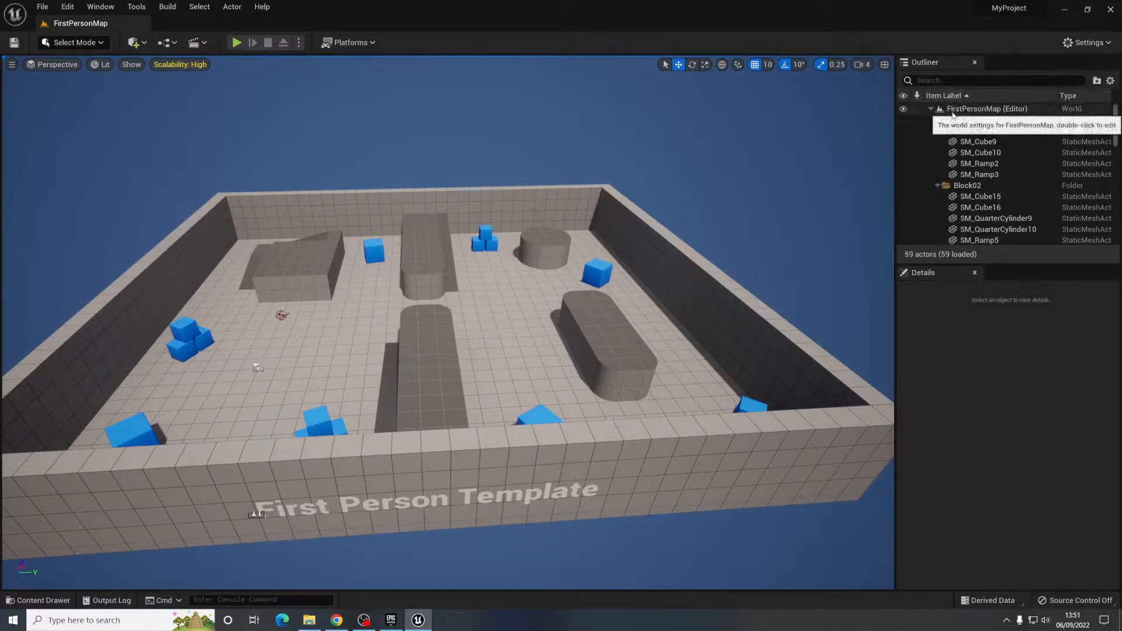
pyautogui.click(979, 130)
pyautogui.click(980, 144)
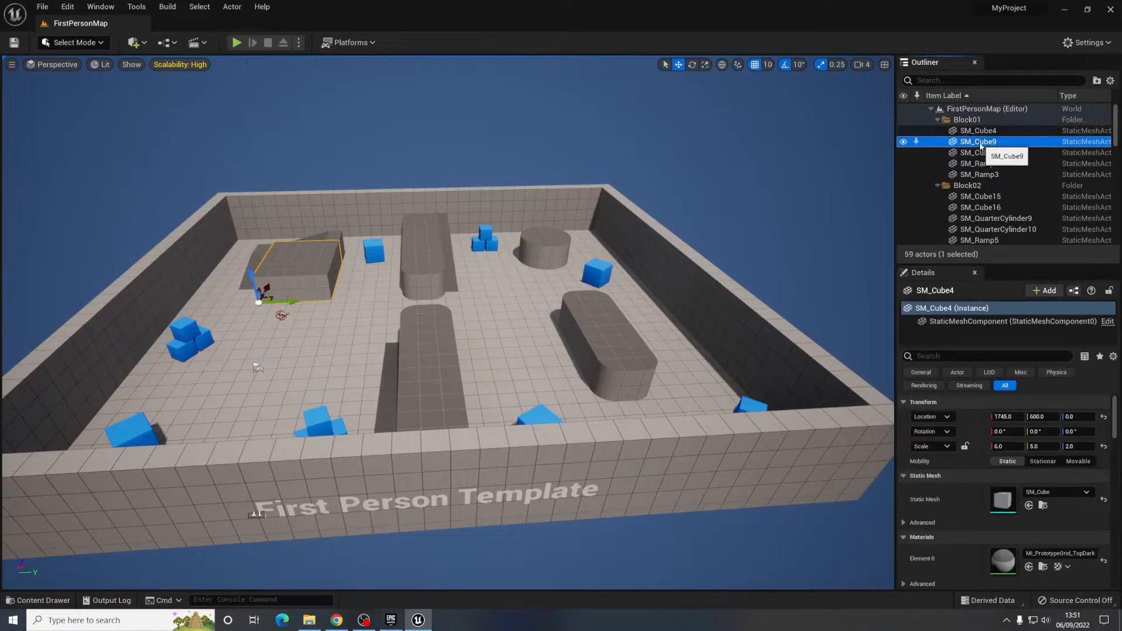
pyautogui.click(980, 154)
pyautogui.click(979, 164)
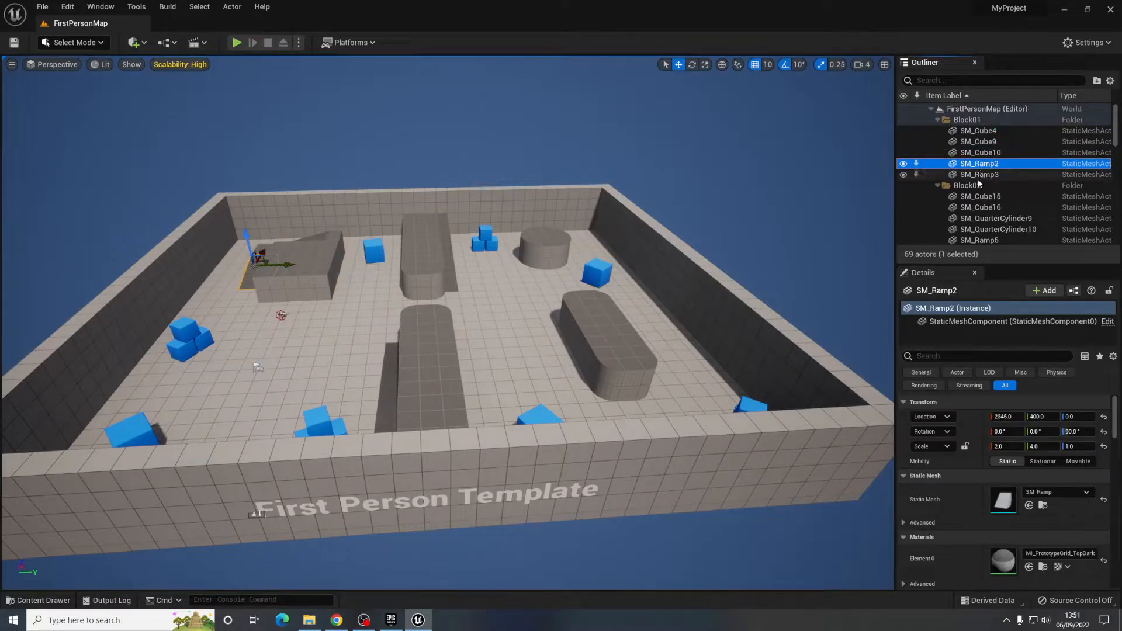
pyautogui.click(980, 174)
pyautogui.click(981, 197)
pyautogui.click(981, 207)
pyautogui.click(980, 218)
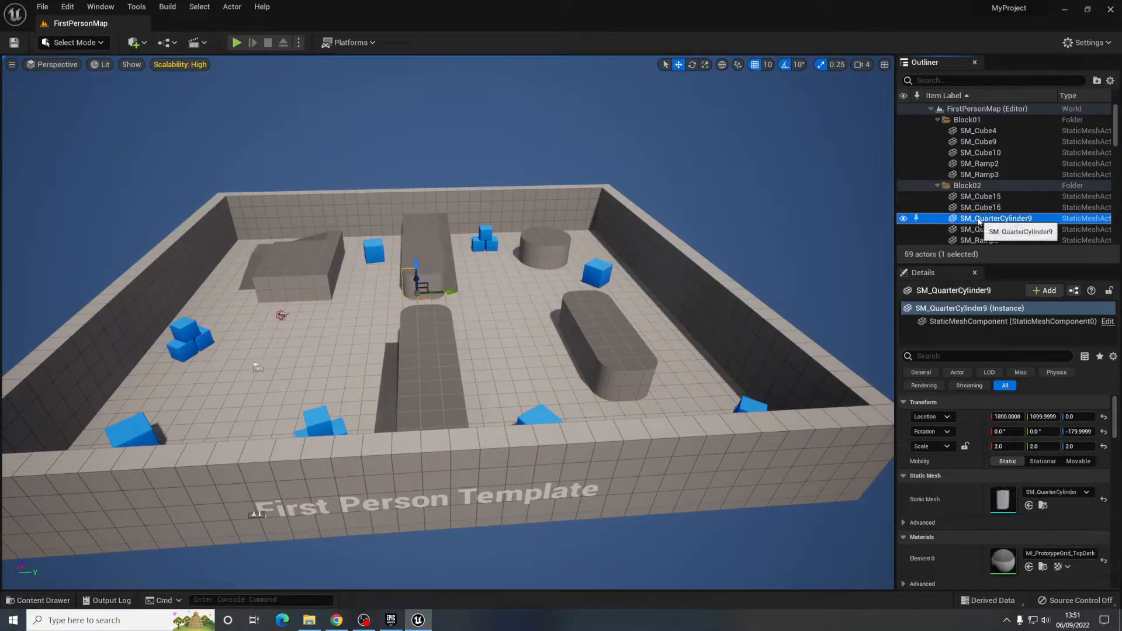
pyautogui.click(980, 229)
pyautogui.scroll(-1, 980, 229)
pyautogui.click(980, 222)
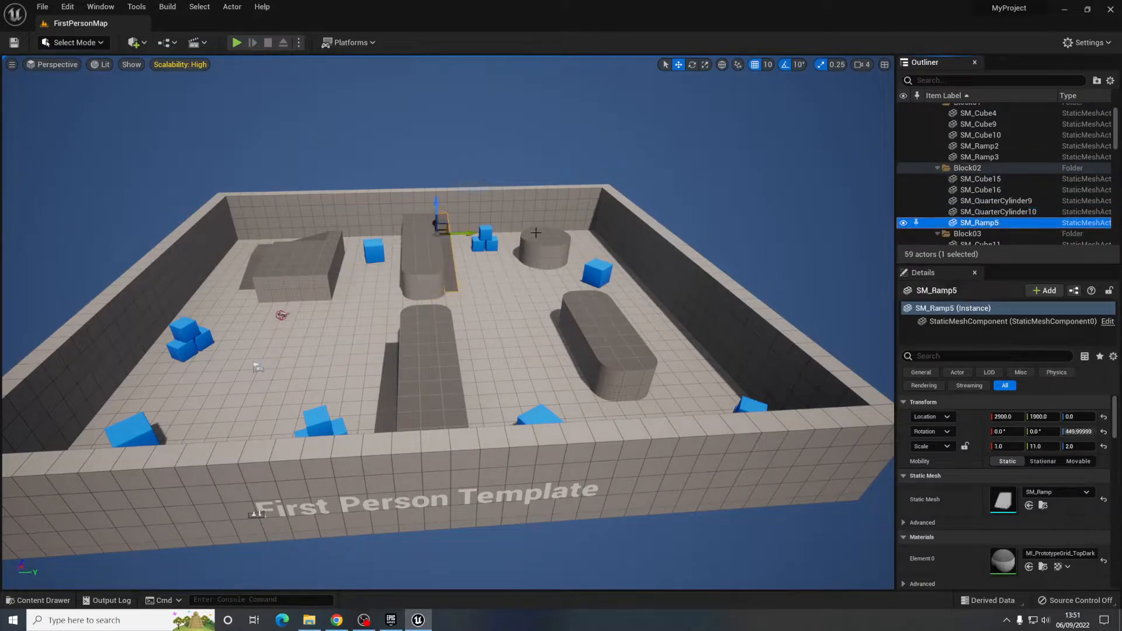
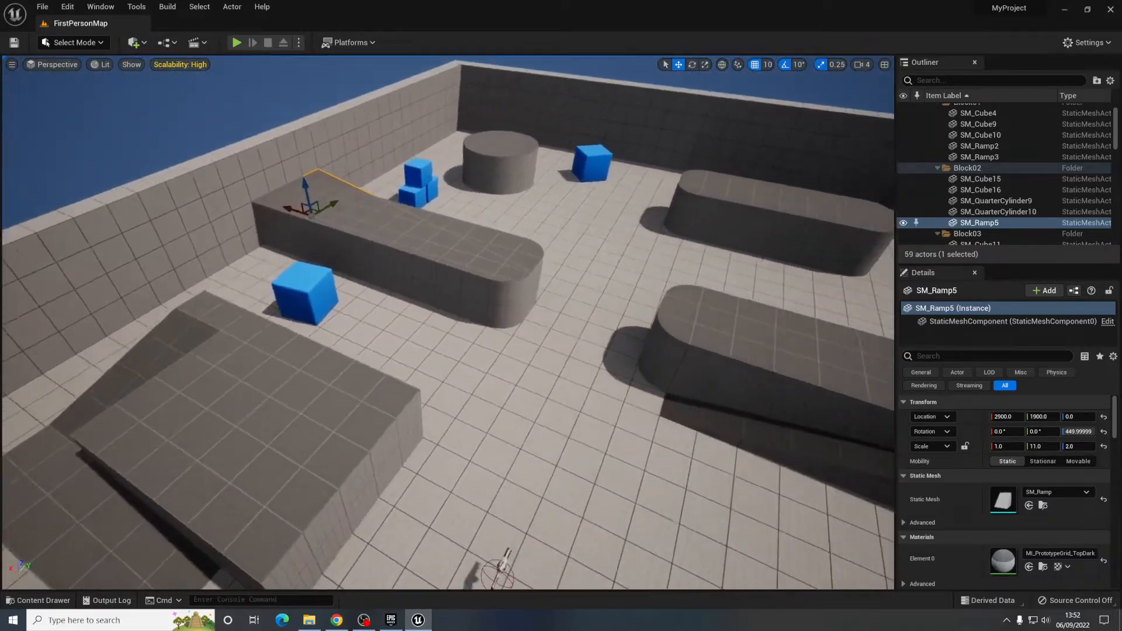
# - Select the single blue cube SM_ChamferCube8 standing between the grey platforms and frame it closely
pyautogui.moveTo(447, 322); pyautogui.dragTo(433, 345, button='right')
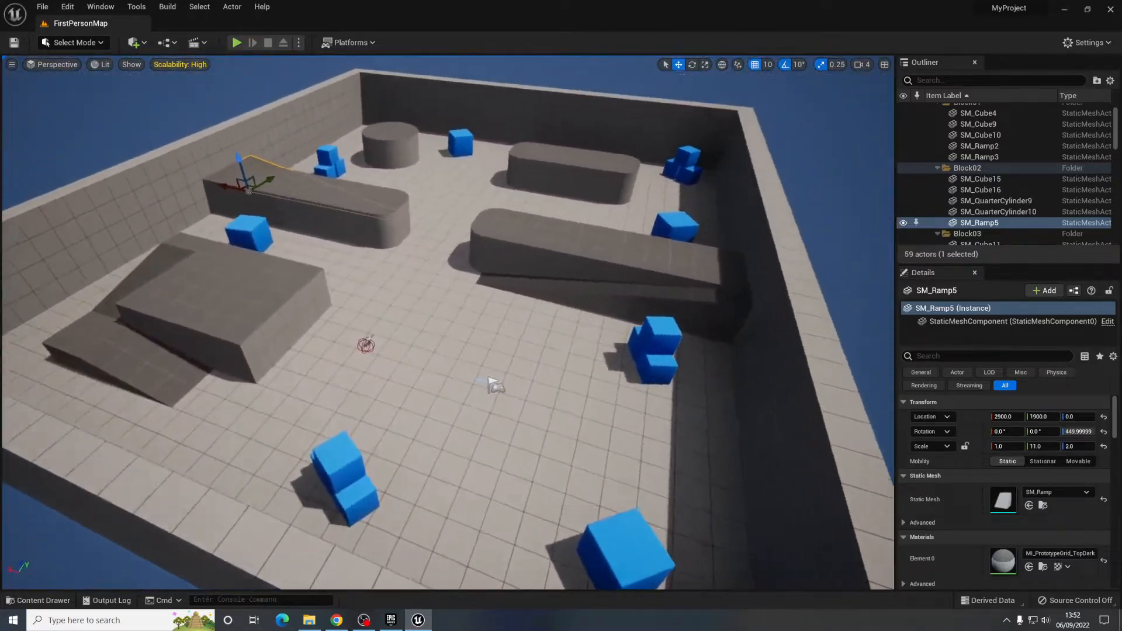
pyautogui.moveTo(493, 384); pyautogui.dragTo(529, 576, button='right')
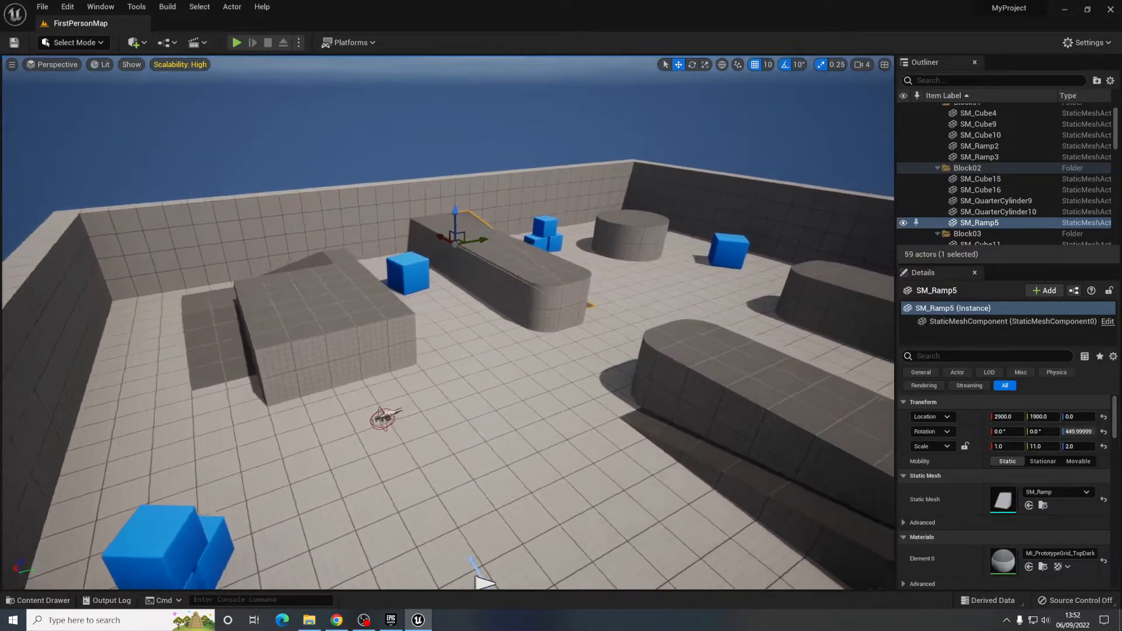
pyautogui.moveTo(449, 362); pyautogui.dragTo(431, 339, button='right')
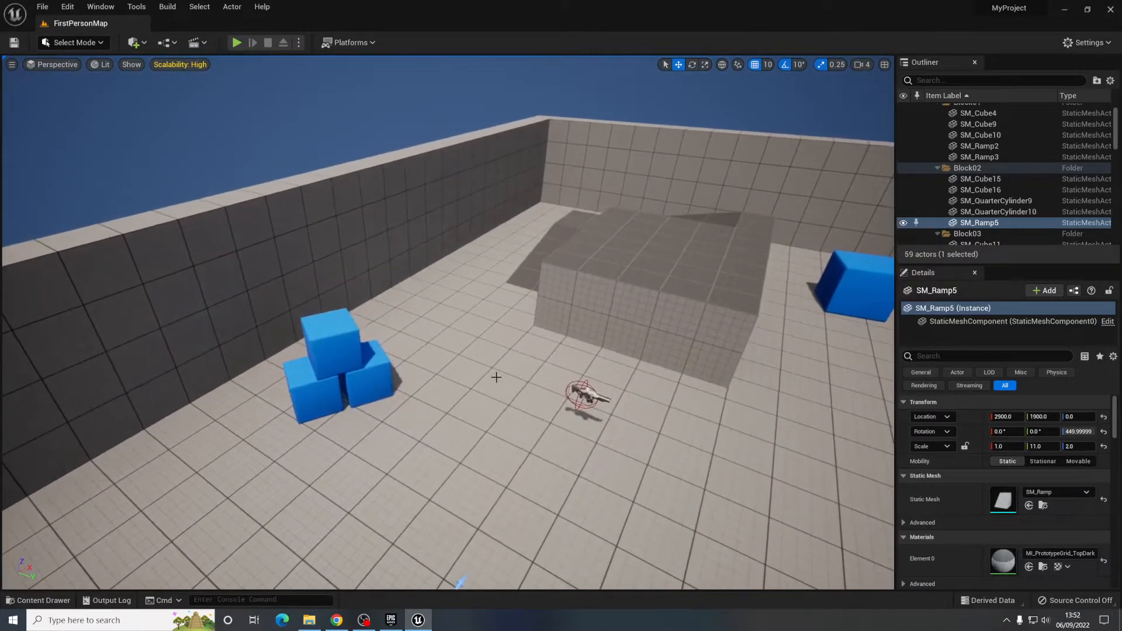
pyautogui.moveTo(496, 377)
pyautogui.mouseDown(button='right')
pyautogui.moveTo(491, 351)
pyautogui.moveTo(504, 393)
pyautogui.moveTo(496, 381)
pyautogui.mouseUp(button='right')
pyautogui.click(506, 401)
pyautogui.moveTo(417, 339); pyautogui.dragTo(417, 336, button='right')
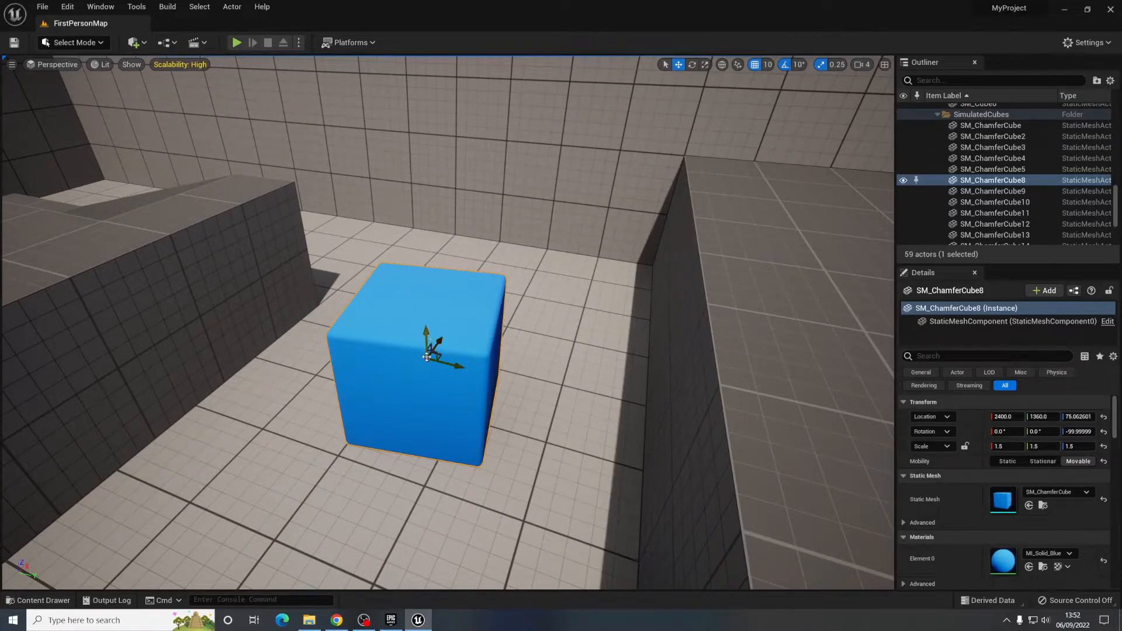
pyautogui.moveTo(456, 352); pyautogui.dragTo(339, 362, button='right')
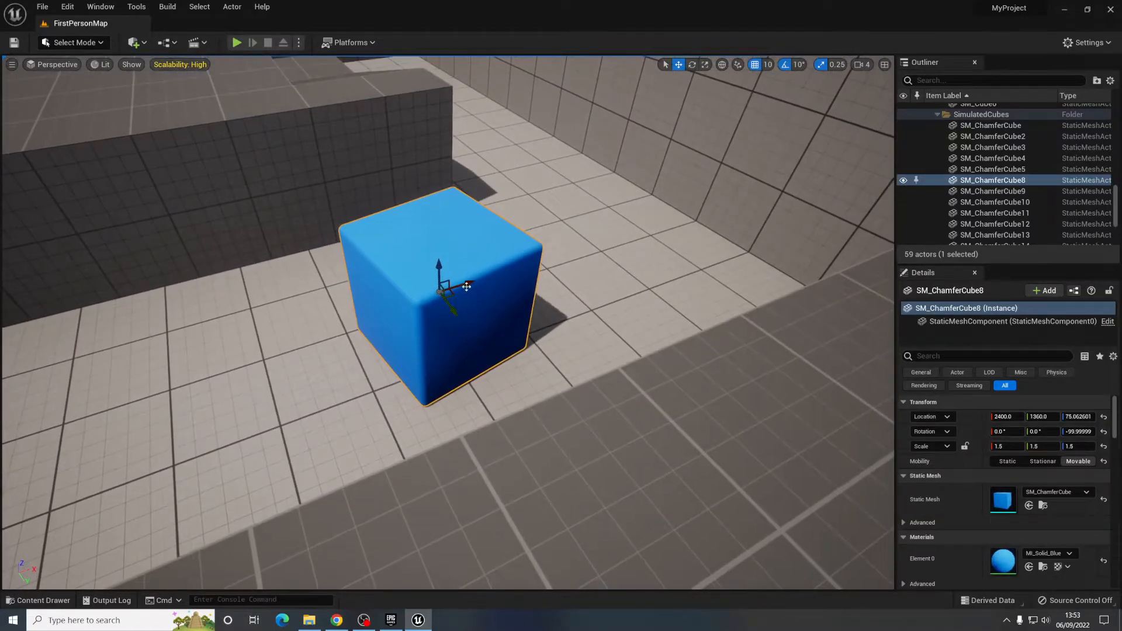
# - Move the cube across the floor to X 2390, Y 1350, undo the excess movement, and focus on it
pyautogui.moveTo(468, 285); pyautogui.dragTo(463, 203)
pyautogui.hotkey('ctrl', 'z')
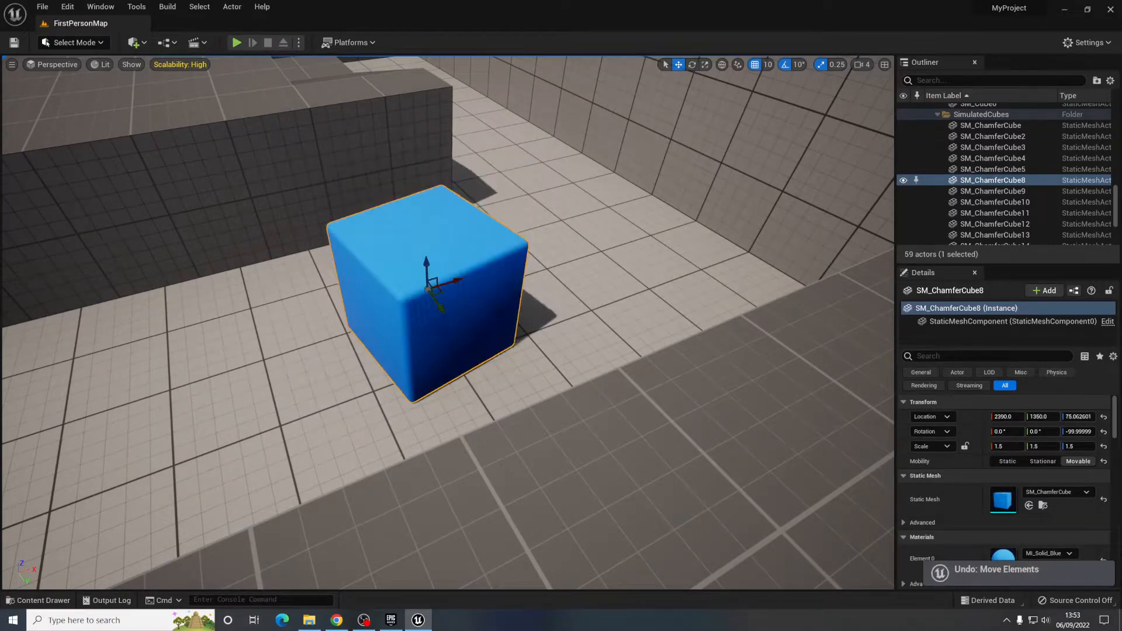
pyautogui.press('f')
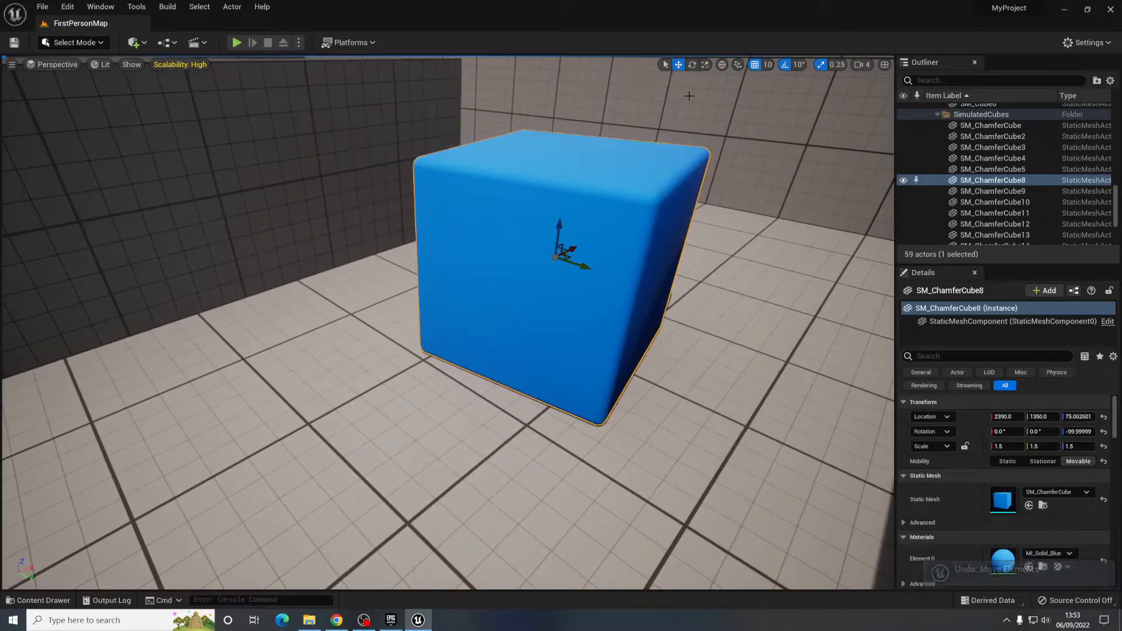
# - Rotate the cube about its vertical axis to about -60° and undo any further rotation
pyautogui.click(692, 64)
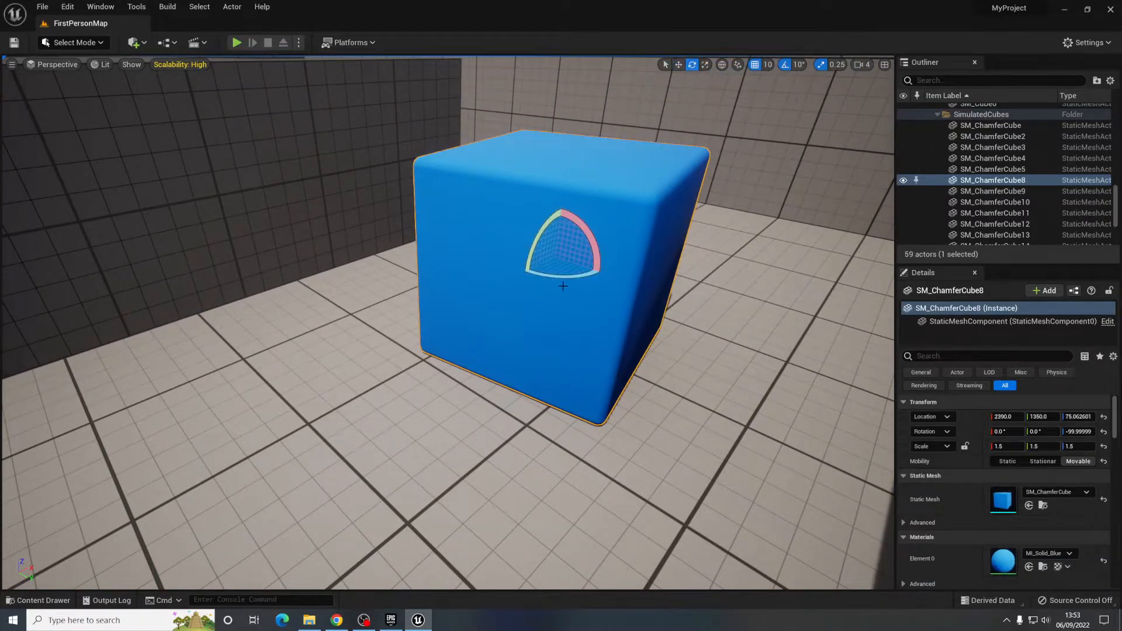
pyautogui.moveTo(565, 280); pyautogui.dragTo(587, 243)
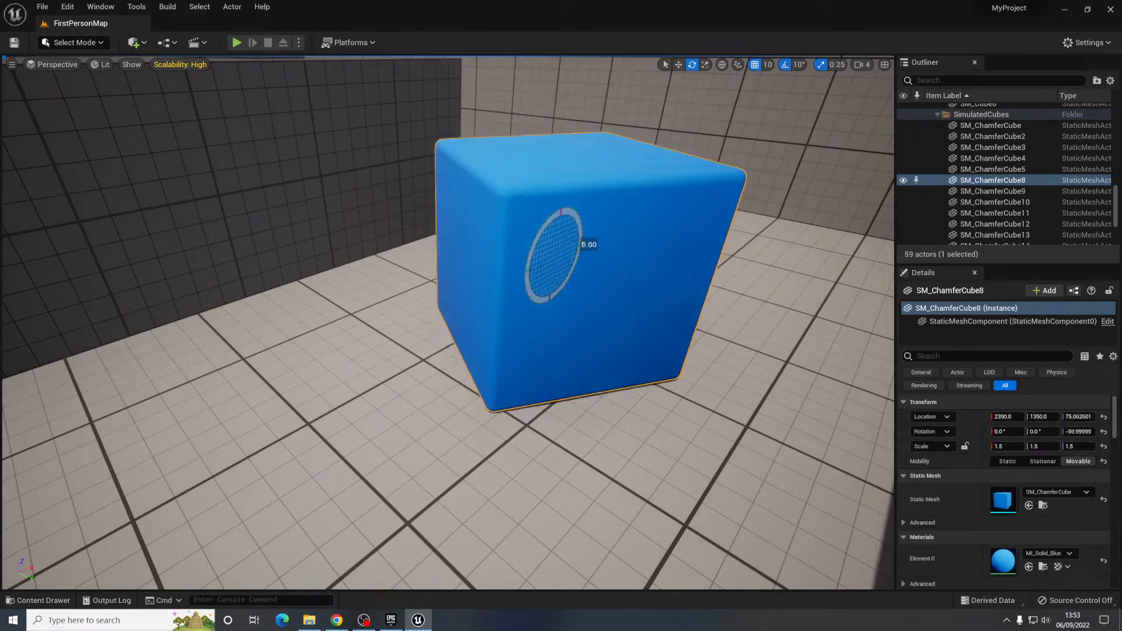
pyautogui.hotkey('ctrl', 'z')
# - Try scaling the cube uniformly on all axes and undo the scaling
pyautogui.click(705, 66)
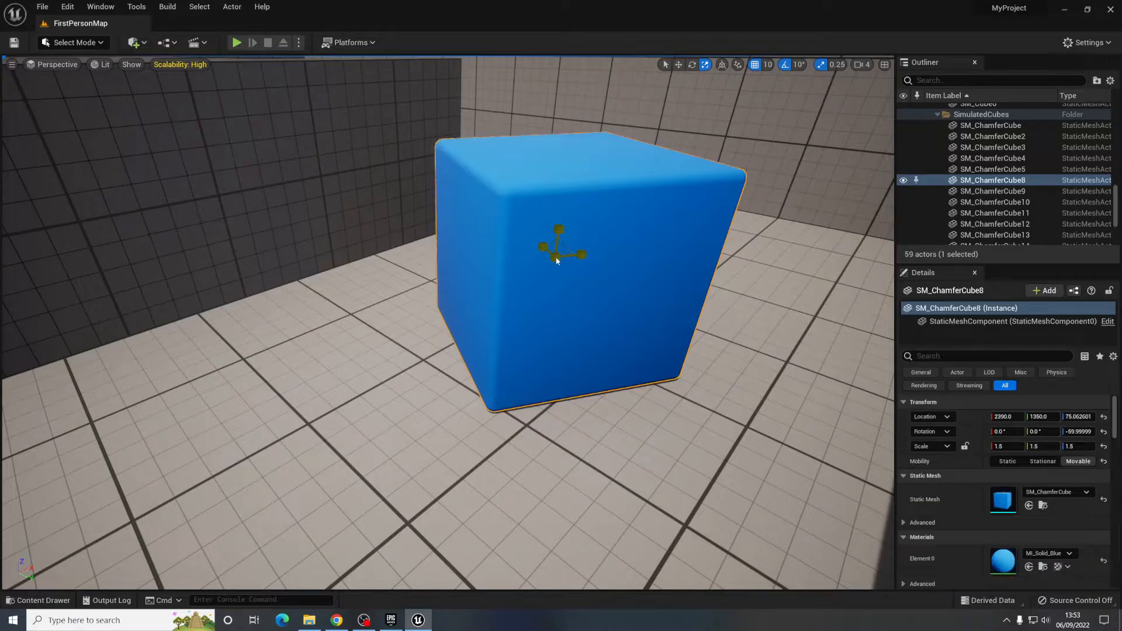
pyautogui.moveTo(556, 258); pyautogui.dragTo(589, 241)
pyautogui.hotkey('ctrl', 'z')
pyautogui.hotkey('ctrl', 'z')
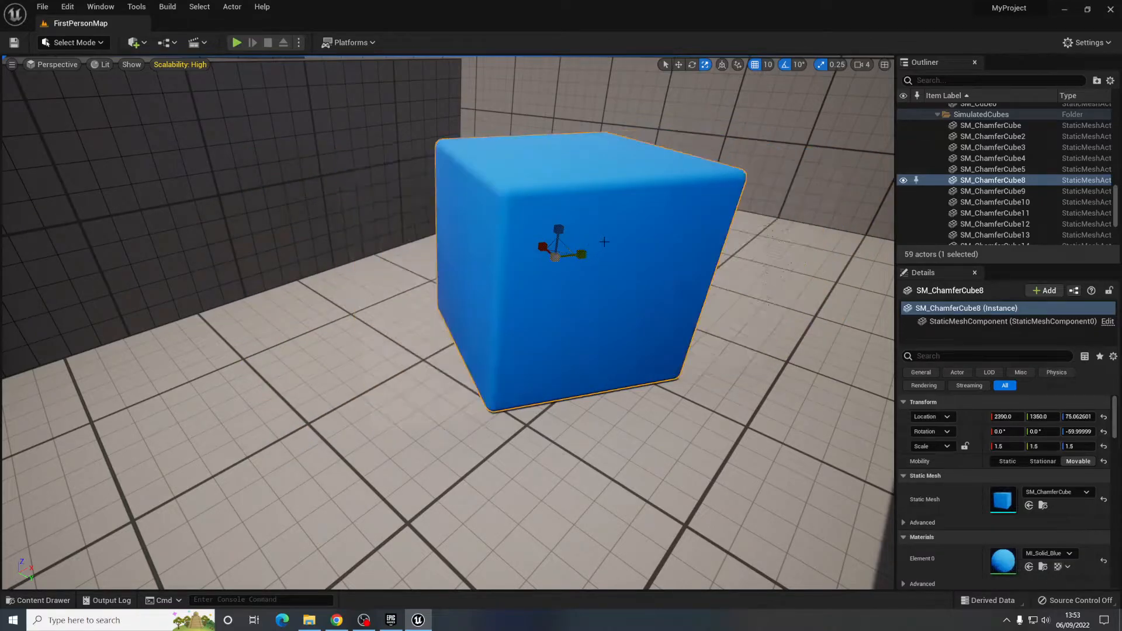
# - Cycle the selected cube's transform mode between Move, Rotate and Scale, finishing in Move mode
pyautogui.moveTo(624, 306); pyautogui.dragTo(640, 342, button='right')
pyautogui.press('w')
pyautogui.press('s')
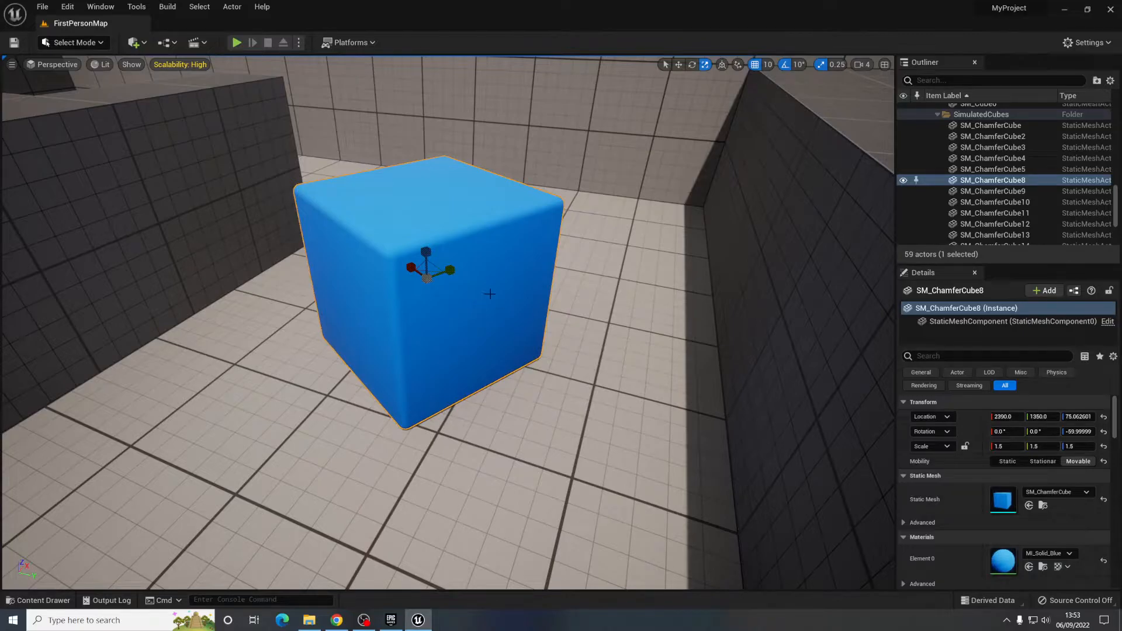
pyautogui.press('w')
pyautogui.press('e')
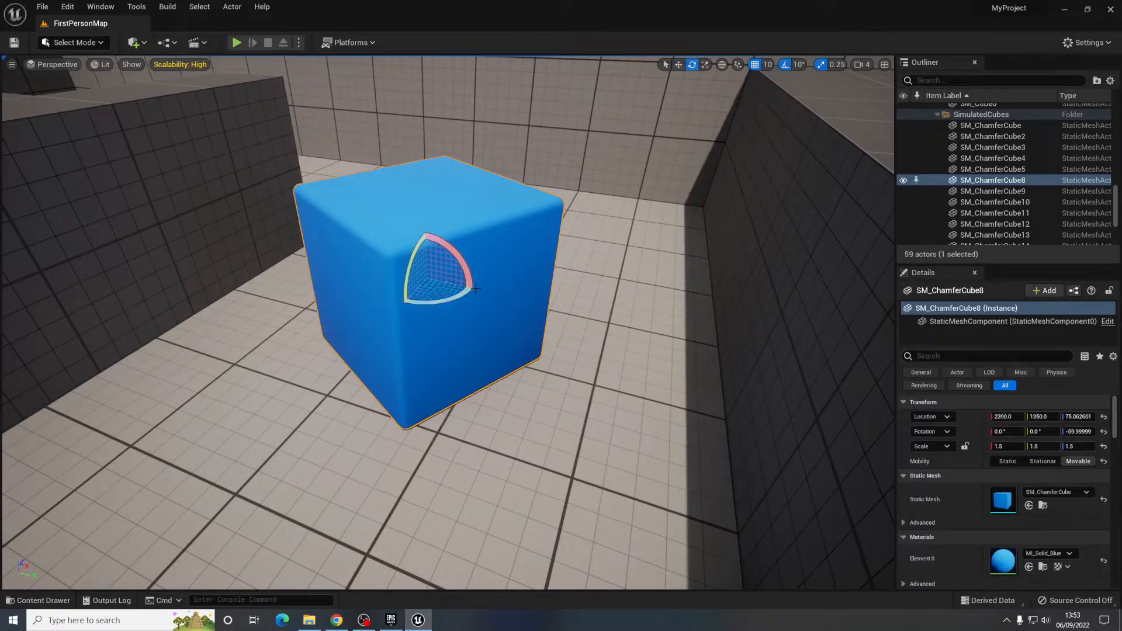
pyautogui.press('r')
pyautogui.moveTo(462, 297); pyautogui.dragTo(431, 293, button='right')
pyautogui.press('w')
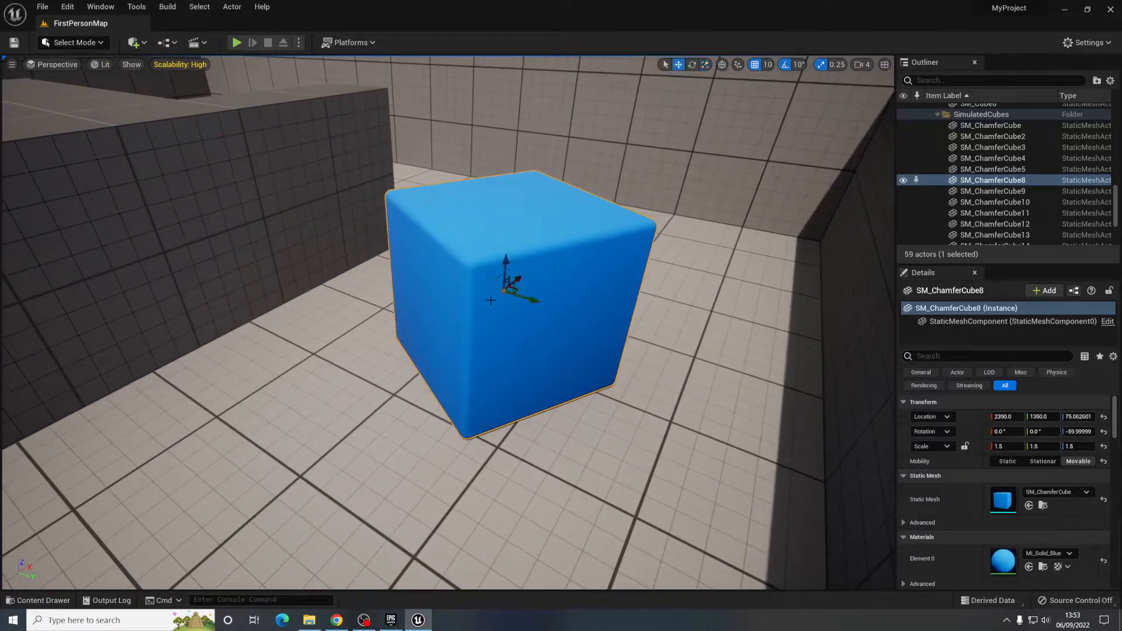
pyautogui.press('e')
pyautogui.press('w')
pyautogui.press('e')
pyautogui.press('r')
pyautogui.press('e')
pyautogui.press('w')
# - Move the cube along the X axis to X 2280 with grid snapping enabled
pyautogui.moveTo(578, 320); pyautogui.dragTo(584, 292, button='right')
pyautogui.press('s')
pyautogui.press('w')
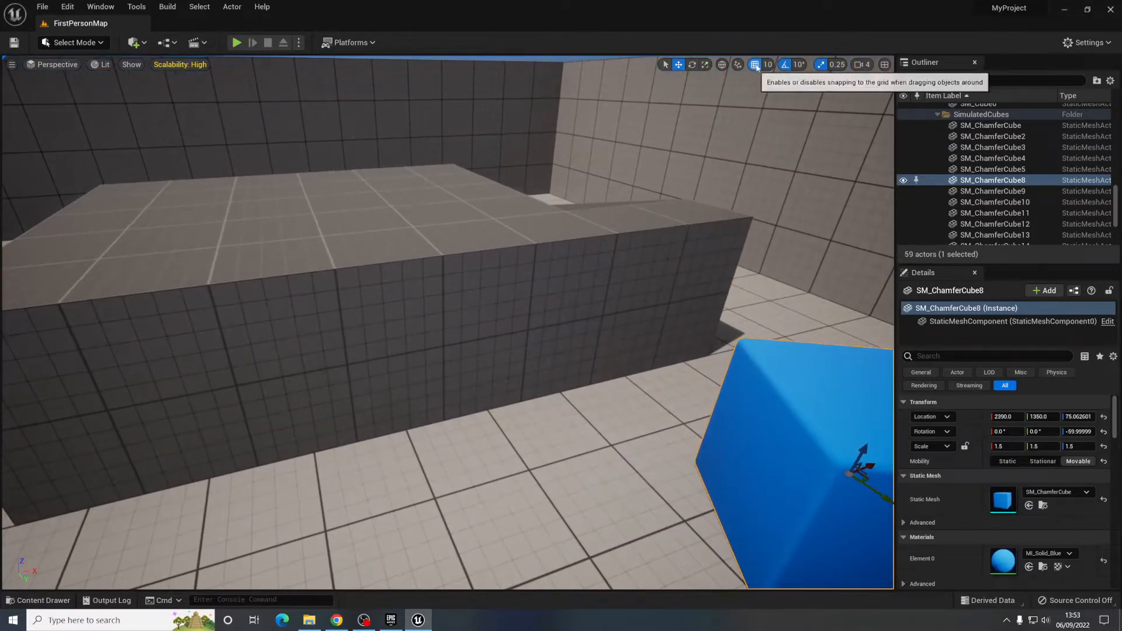
pyautogui.moveTo(719, 135); pyautogui.dragTo(681, 124, button='right')
pyautogui.press('f')
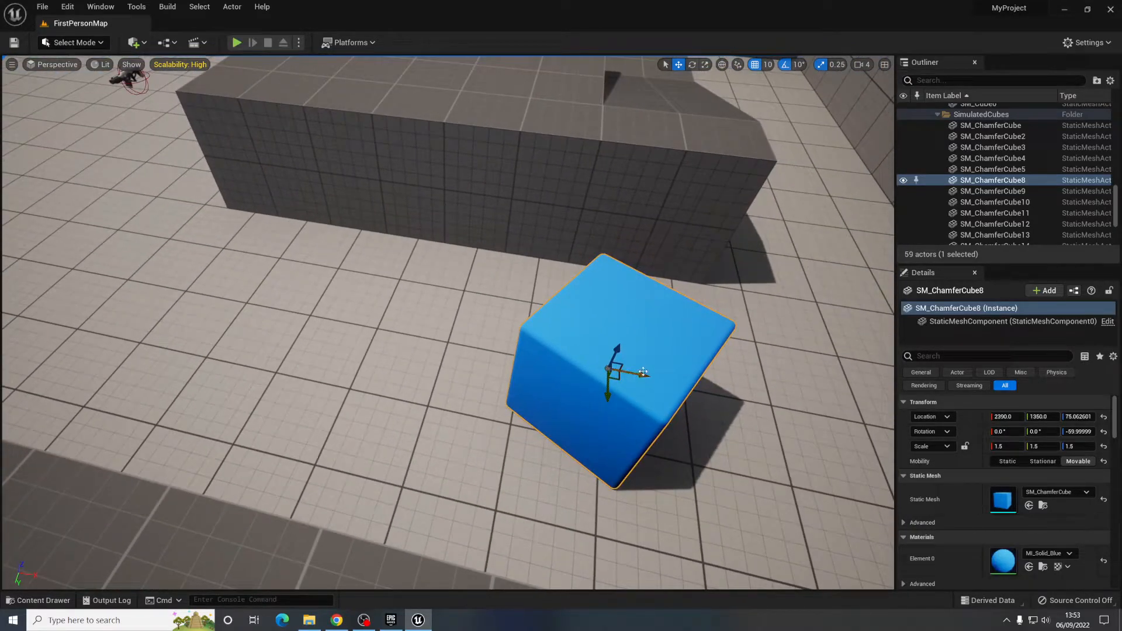
pyautogui.moveTo(643, 372); pyautogui.dragTo(539, 361)
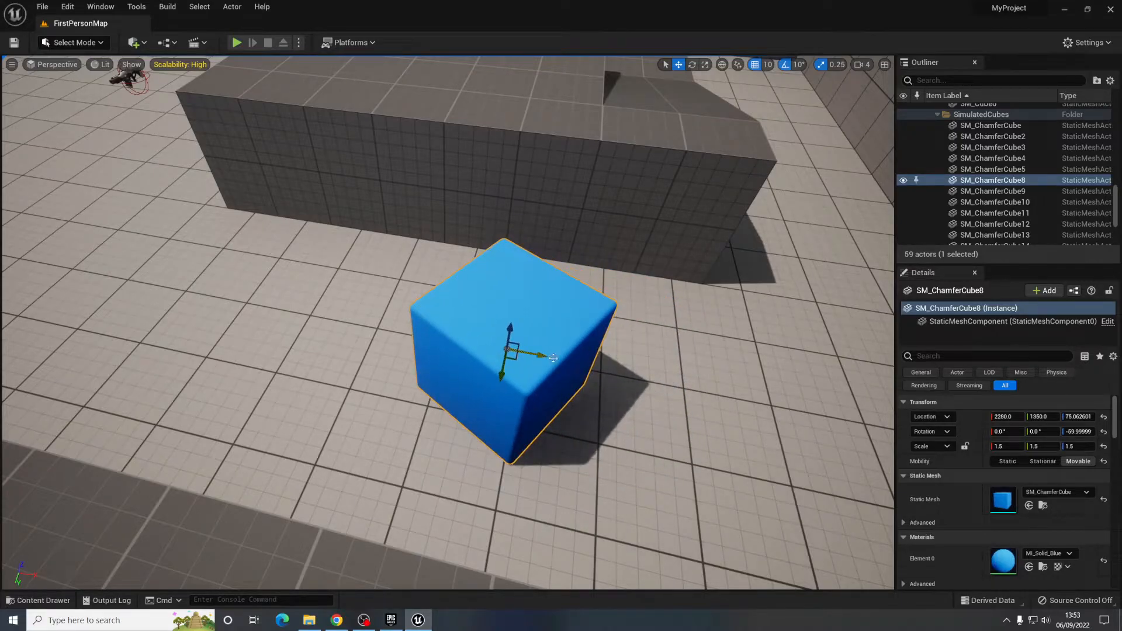
# - Try moving the cube along X with grid snapping disabled, undo the move, and re-enable grid snapping
pyautogui.click(756, 65)
pyautogui.moveTo(537, 354); pyautogui.dragTo(491, 339)
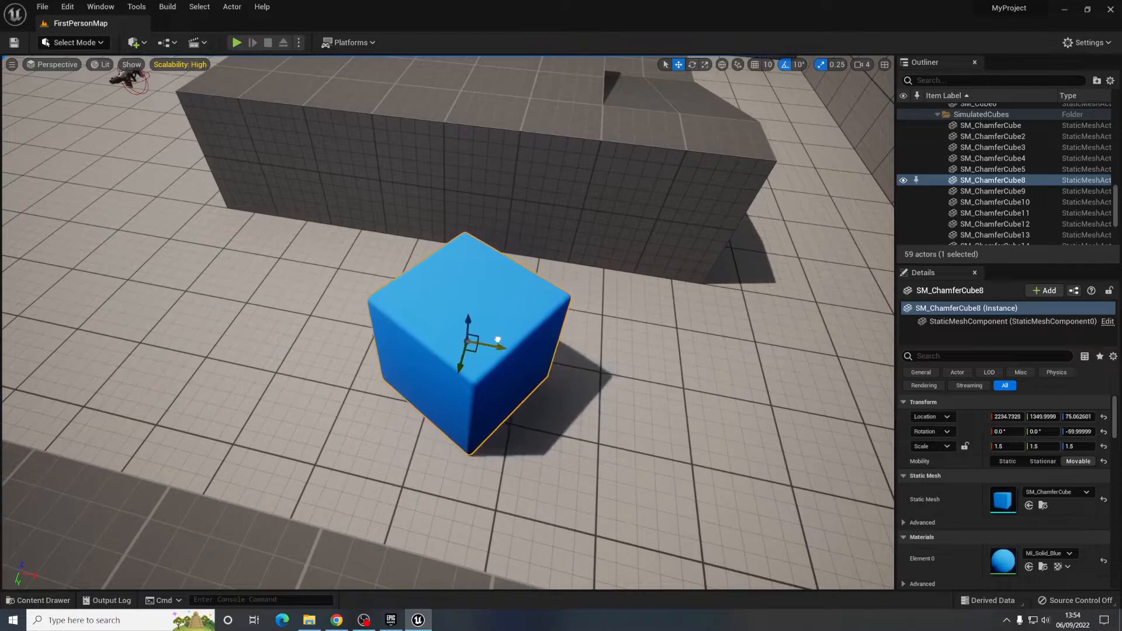
pyautogui.hotkey('ctrl', 'z')
pyautogui.click(755, 65)
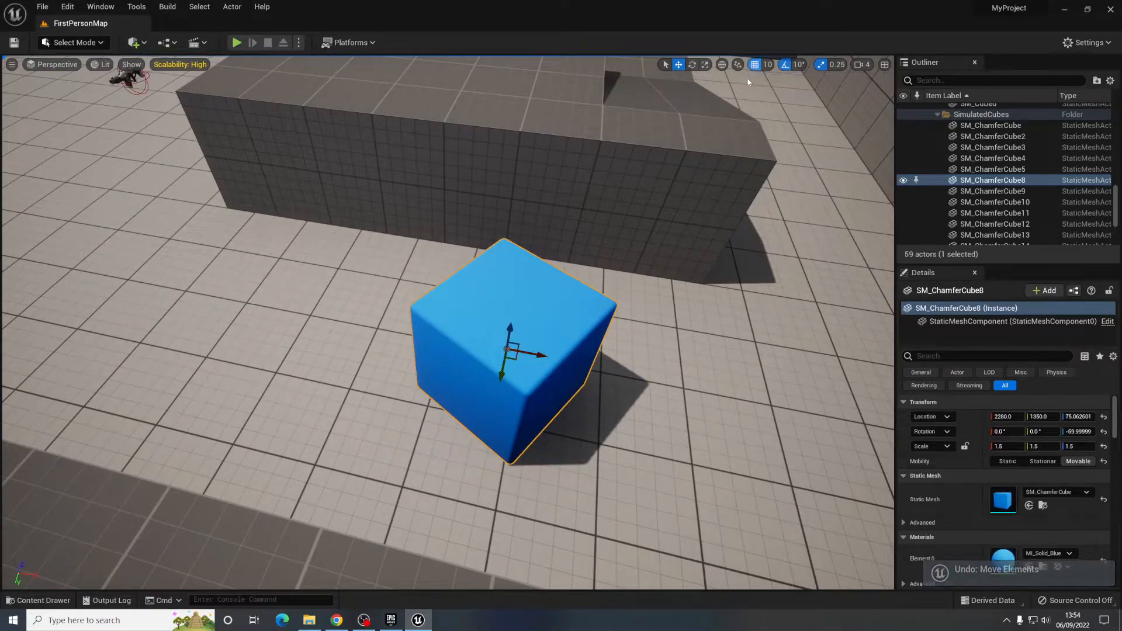
# - Set the position grid snap size to 100 and move the cube along X to 2180
pyautogui.click(767, 64)
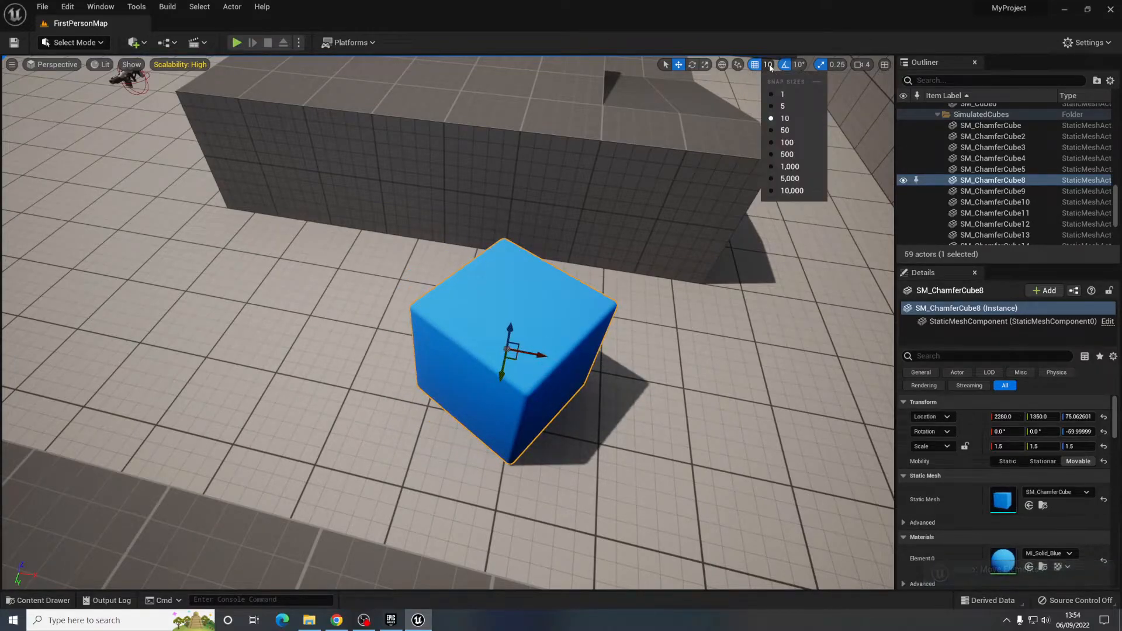
pyautogui.click(788, 143)
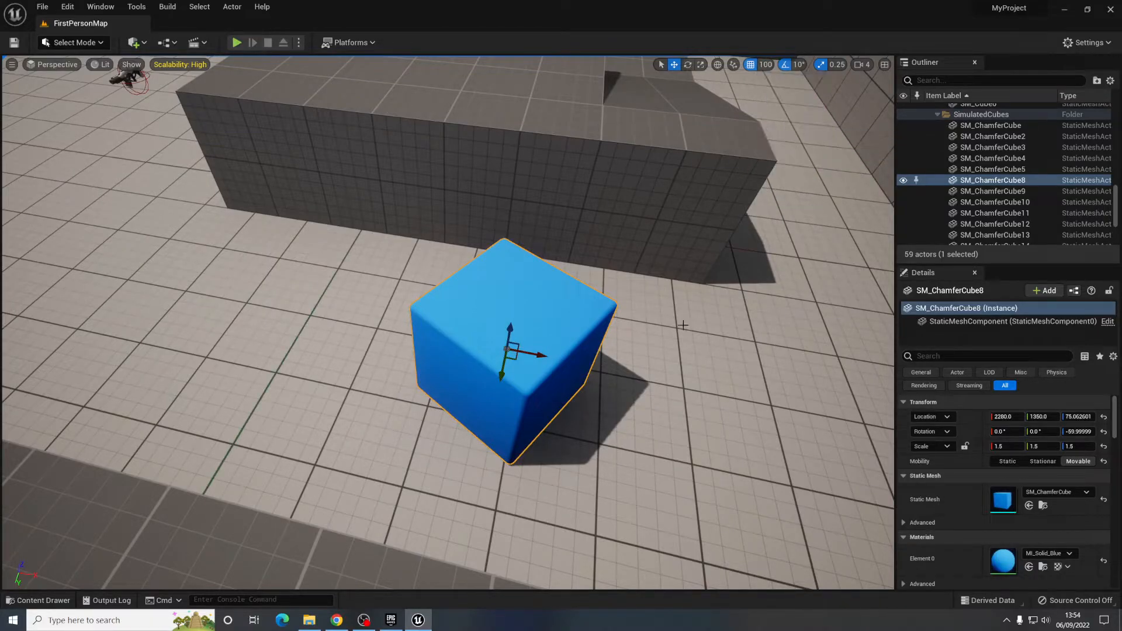
pyautogui.moveTo(493, 352); pyautogui.dragTo(457, 359)
# - Set the position grid snap size to 5 and the rotation snap to 45°
pyautogui.click(765, 64)
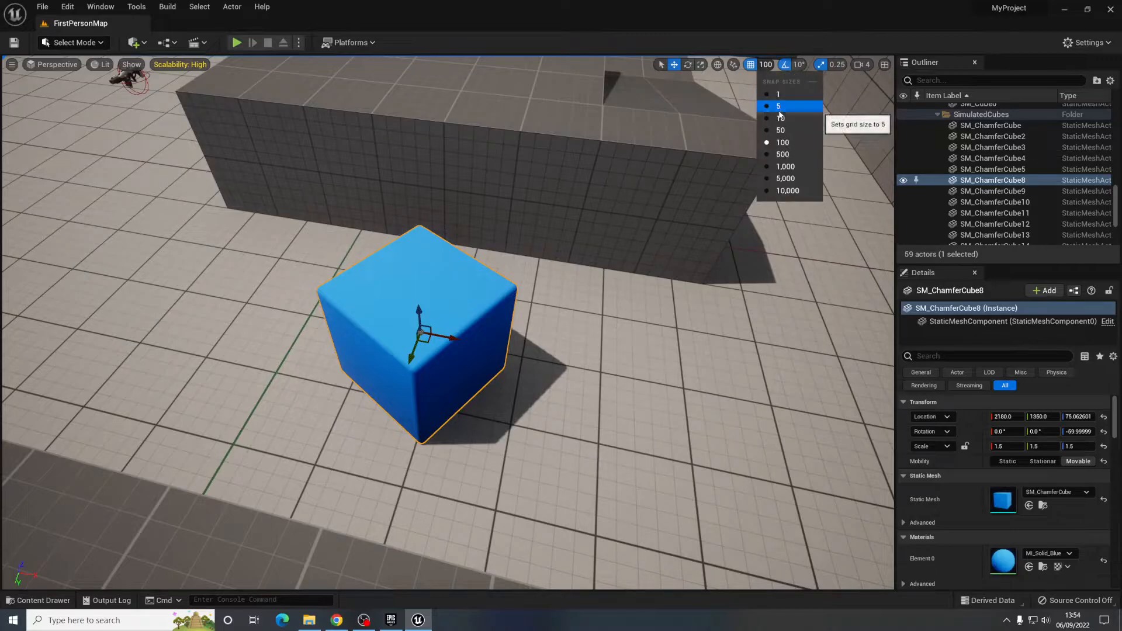
pyautogui.click(773, 105)
pyautogui.click(799, 65)
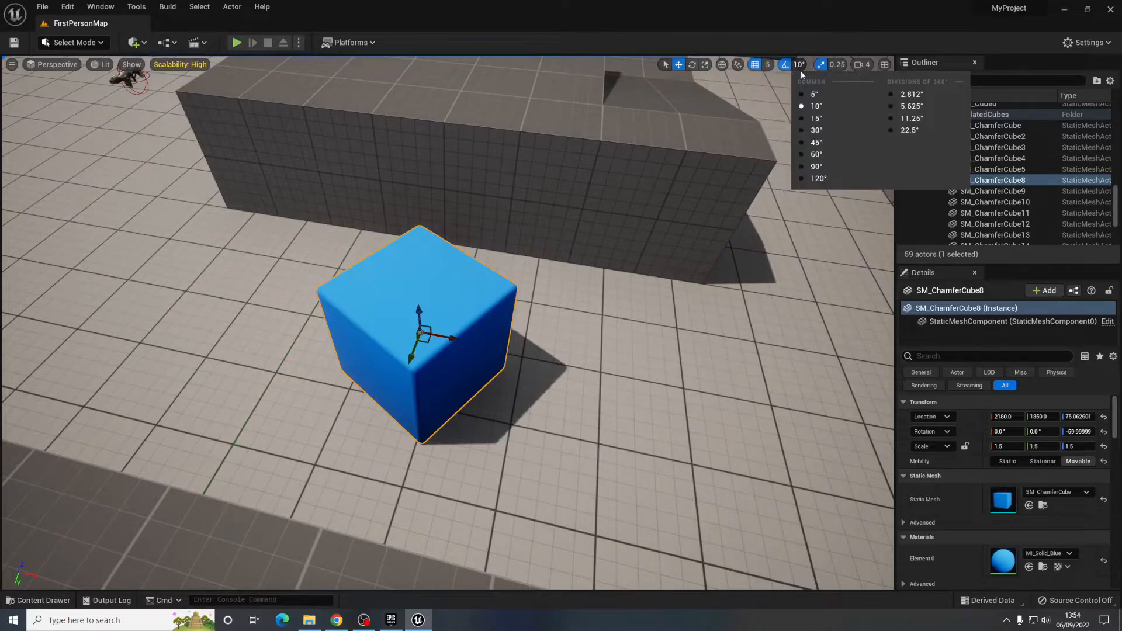
pyautogui.click(817, 142)
# - Try rotating the blue cube about its vertical axis in 45° snap increments
pyautogui.moveTo(804, 175); pyautogui.dragTo(769, 176, button='right')
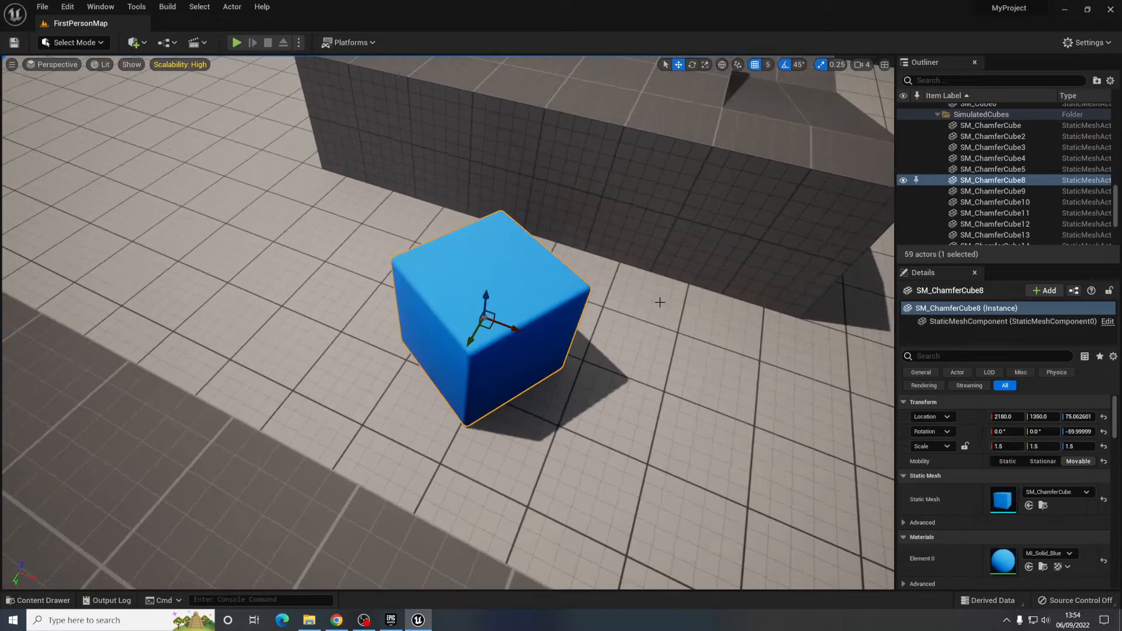
pyautogui.press('e')
pyautogui.moveTo(517, 346); pyautogui.dragTo(591, 360)
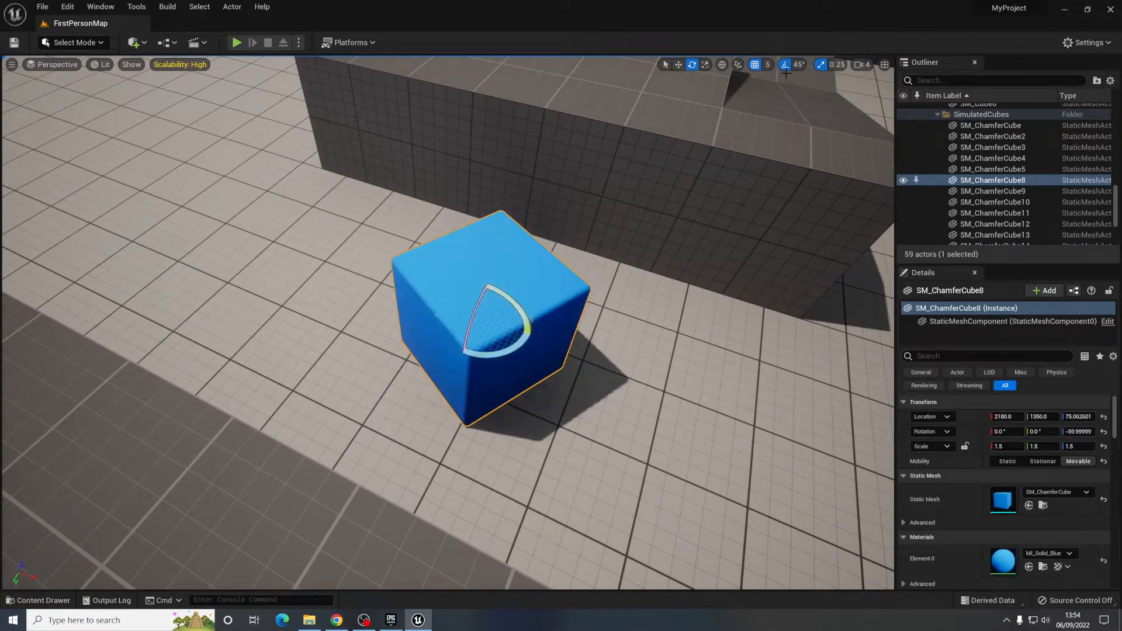
# - Turn off rotation snapping and rotate the blue cube freely about its vertical axis to about -50.2°
pyautogui.click(785, 66)
pyautogui.moveTo(522, 346); pyautogui.dragTo(525, 332)
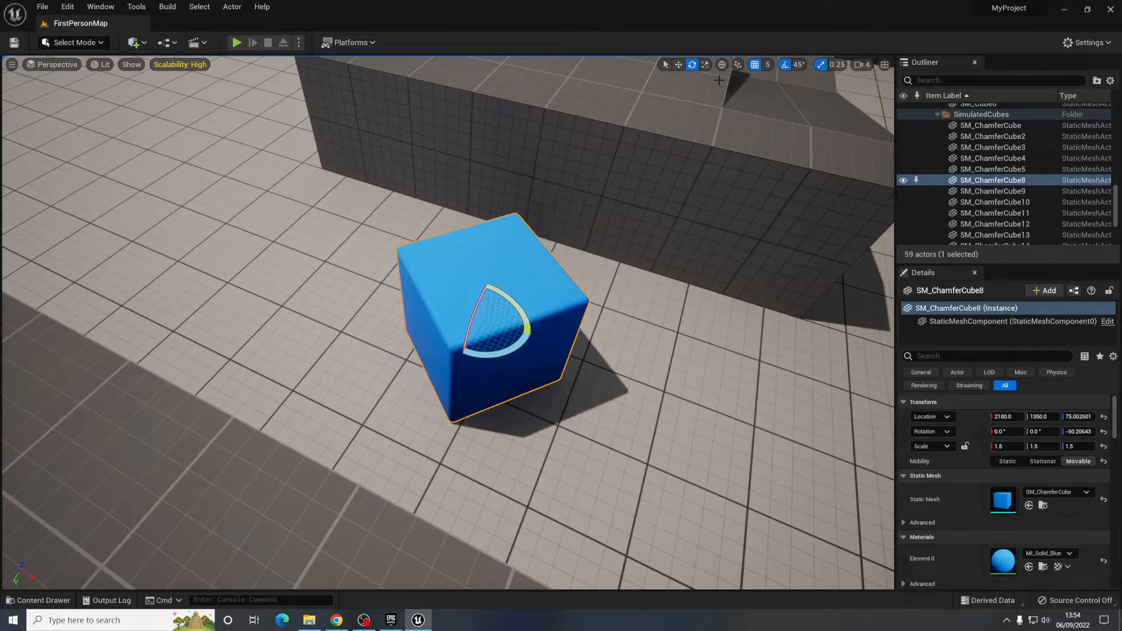
# - Examine the viewport's camera speed and camera speed scalar settings while flying through the level
pyautogui.click(863, 65)
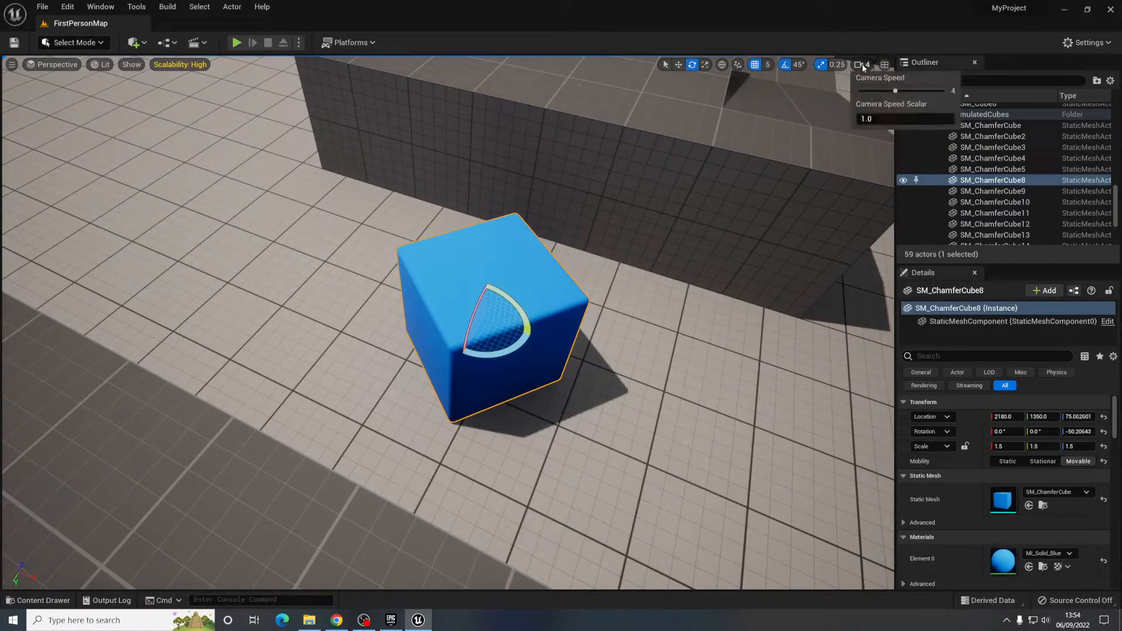
pyautogui.moveTo(631, 234); pyautogui.dragTo(868, 121, button='right')
pyautogui.click(862, 65)
pyautogui.press('w')
pyautogui.click(866, 65)
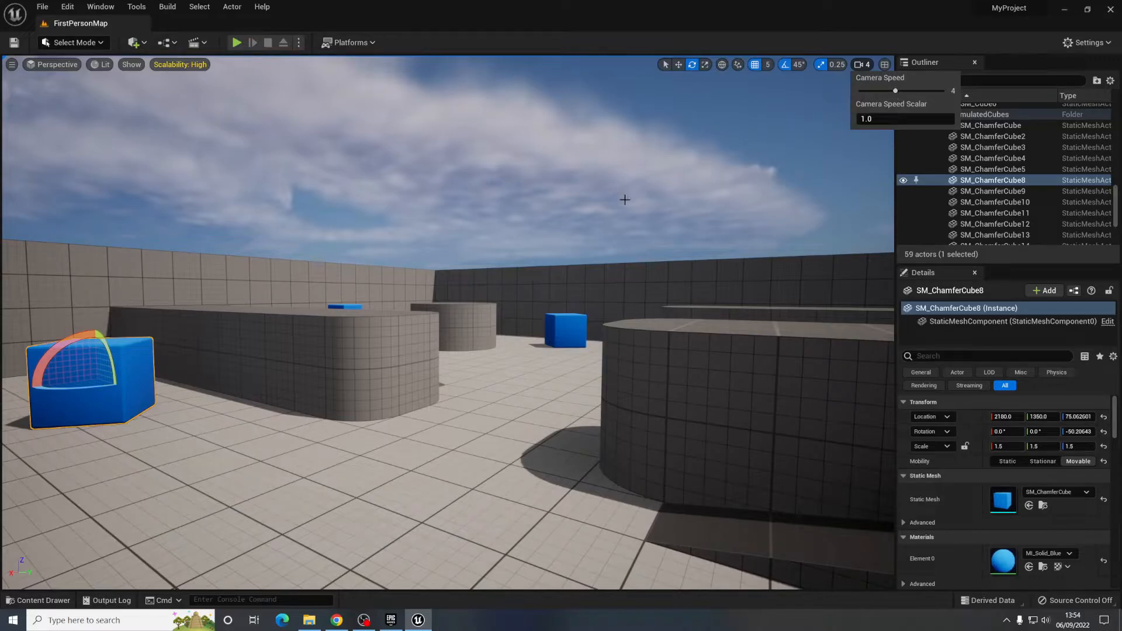
pyautogui.click(612, 18)
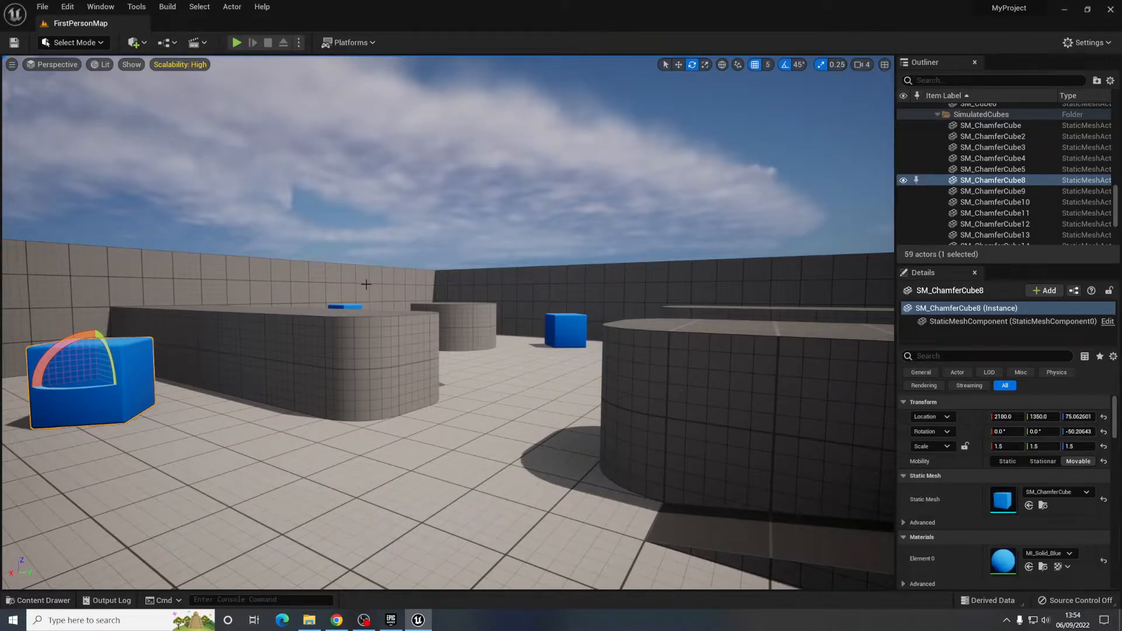
# - Look through the project's FirstPerson, FirstPersonArms, FPWeapon and LevelPrototyping content folders
pyautogui.click(40, 601)
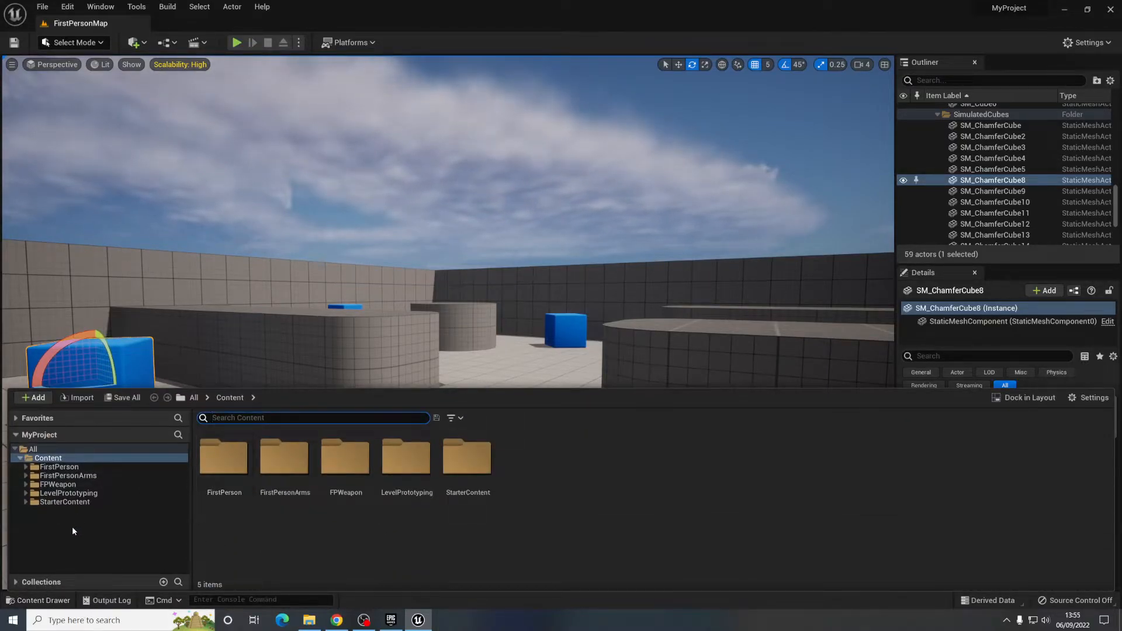
pyautogui.click(80, 468)
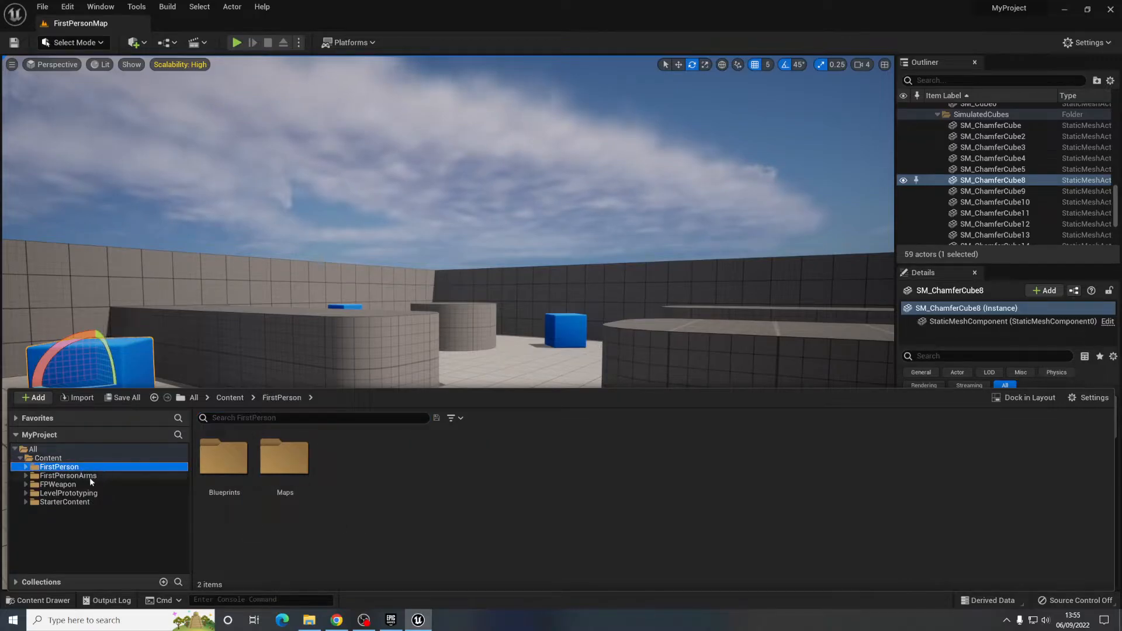
pyautogui.click(84, 477)
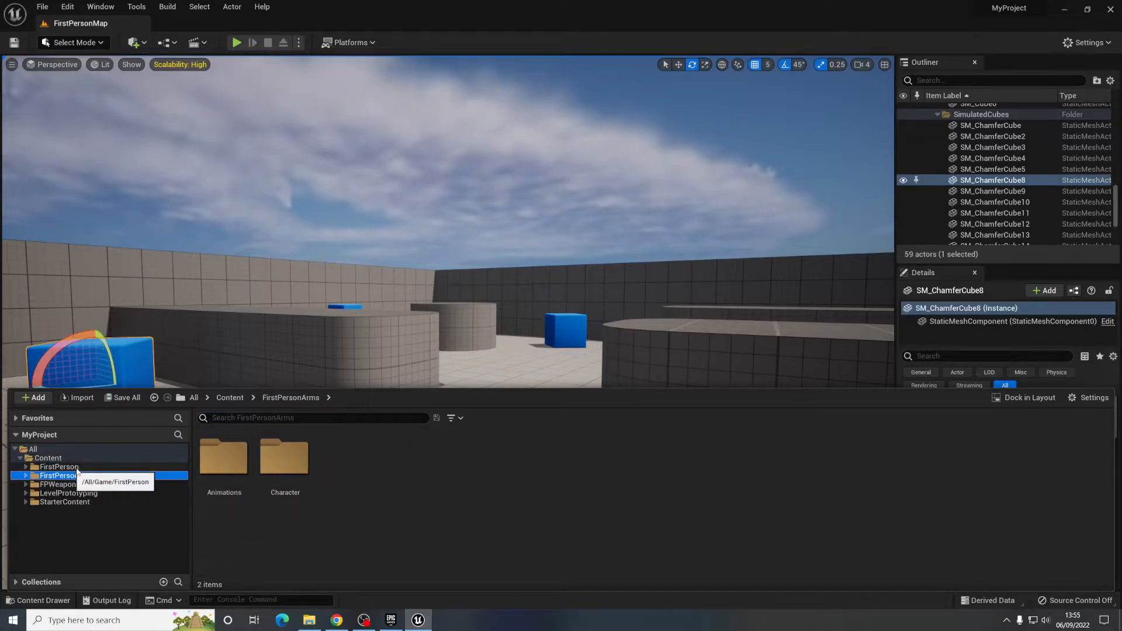
pyautogui.click(80, 468)
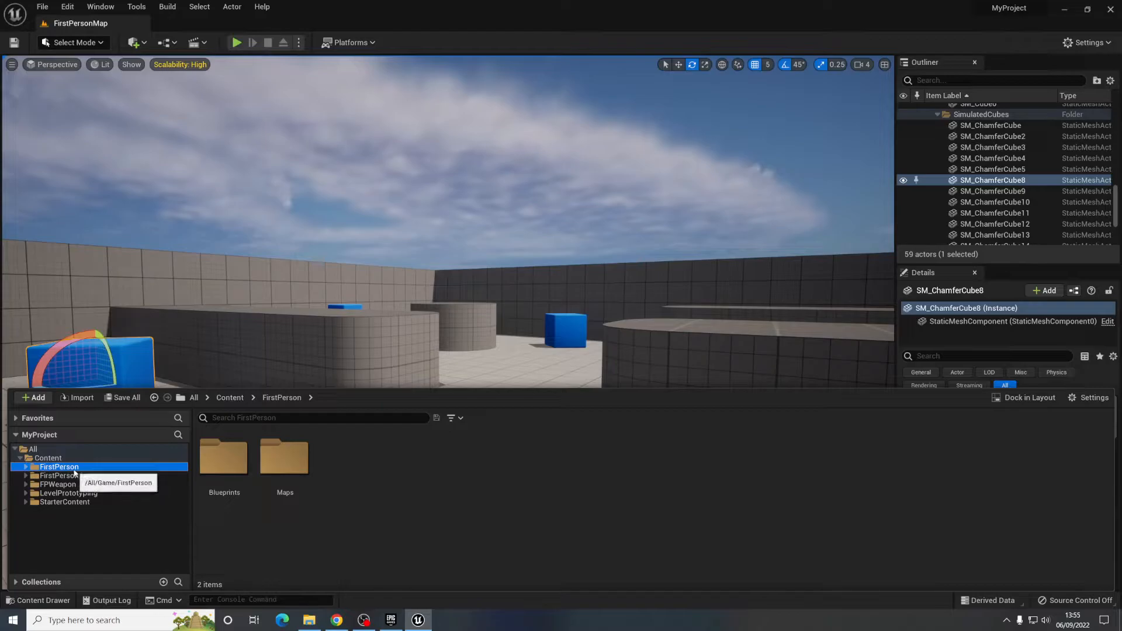
pyautogui.click(82, 477)
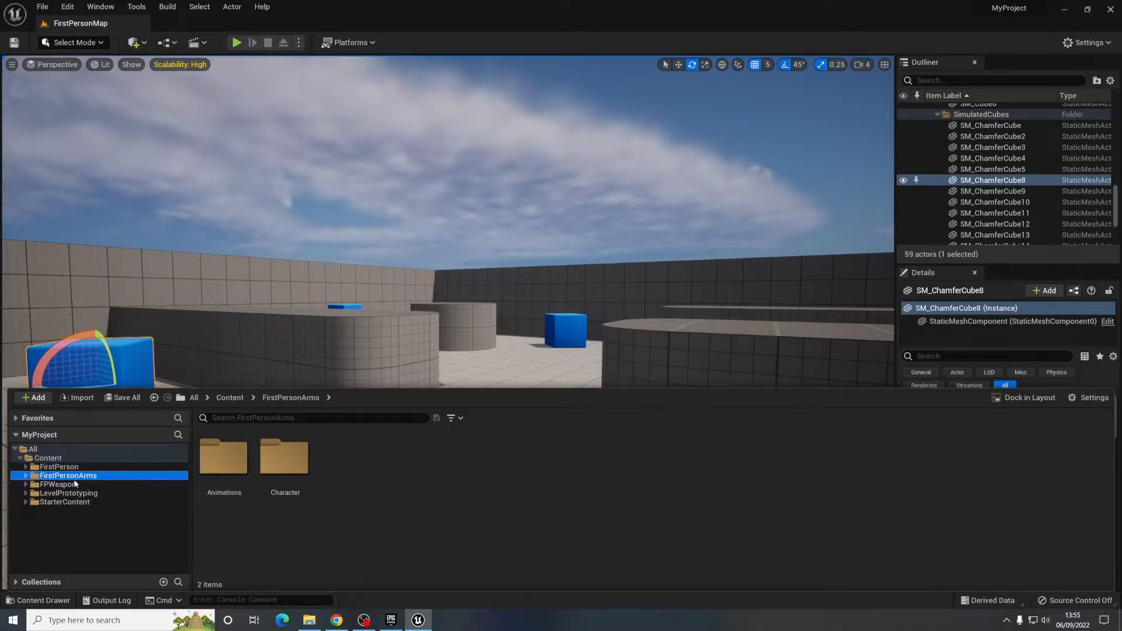
pyautogui.click(79, 484)
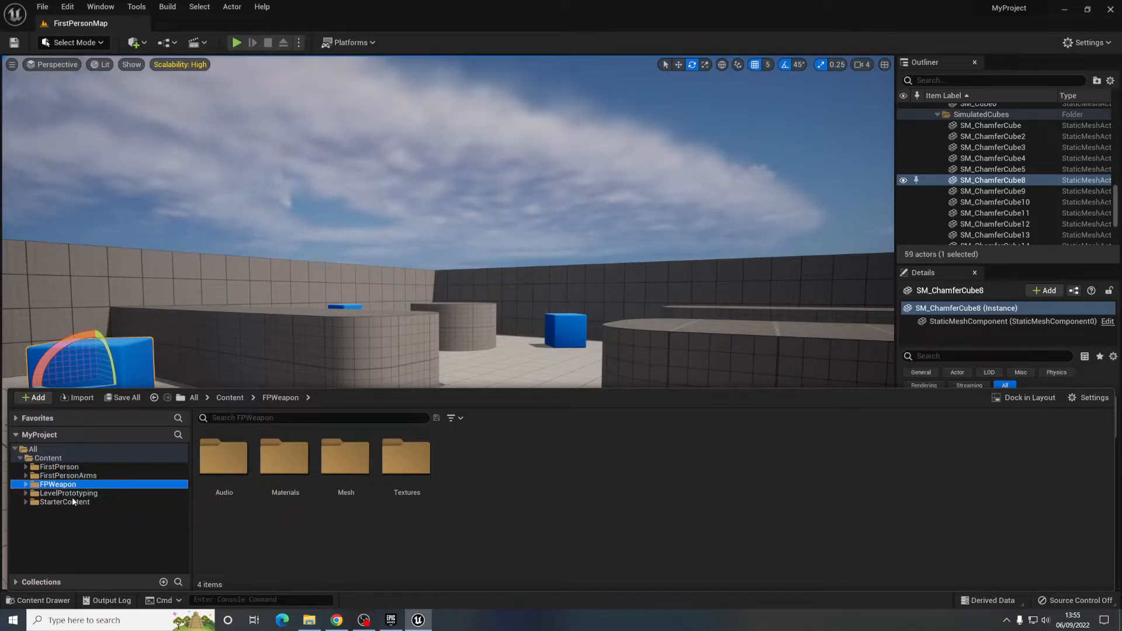
pyautogui.click(68, 494)
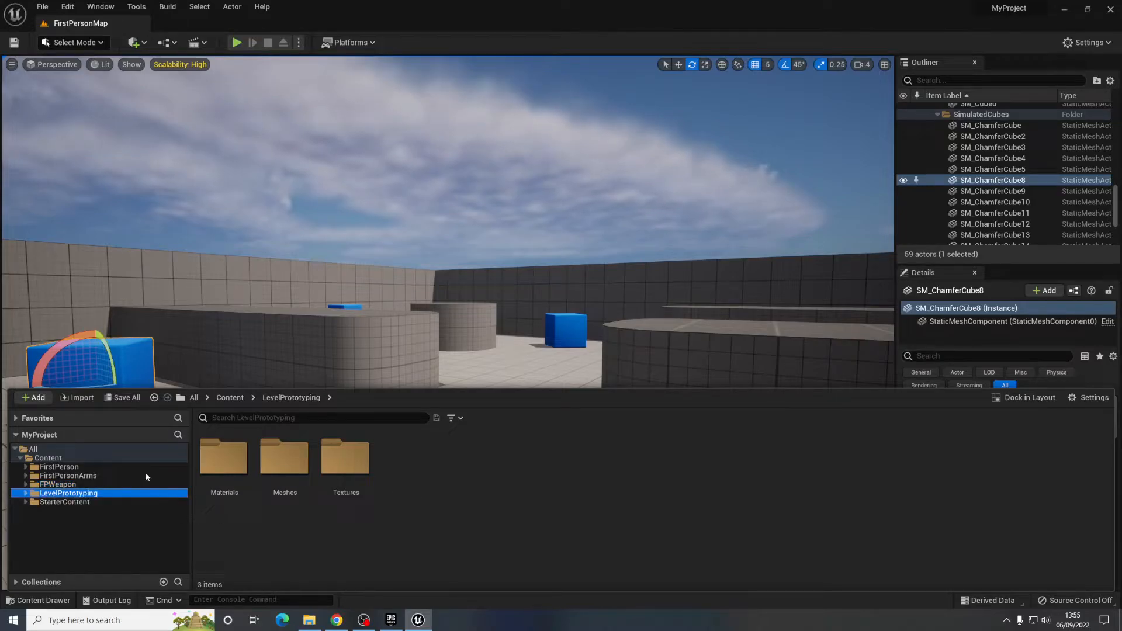
# - Reopen the content drawer and show the contents of the StarterContent folder
pyautogui.moveTo(354, 273); pyautogui.dragTo(328, 301, button='right')
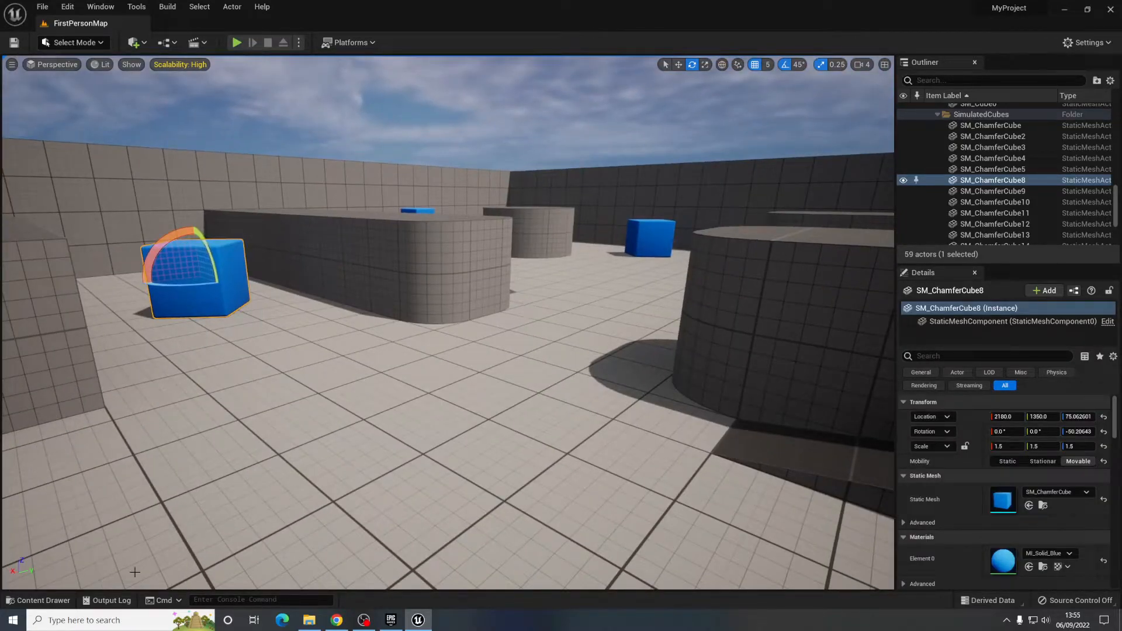
pyautogui.click(38, 600)
pyautogui.click(102, 502)
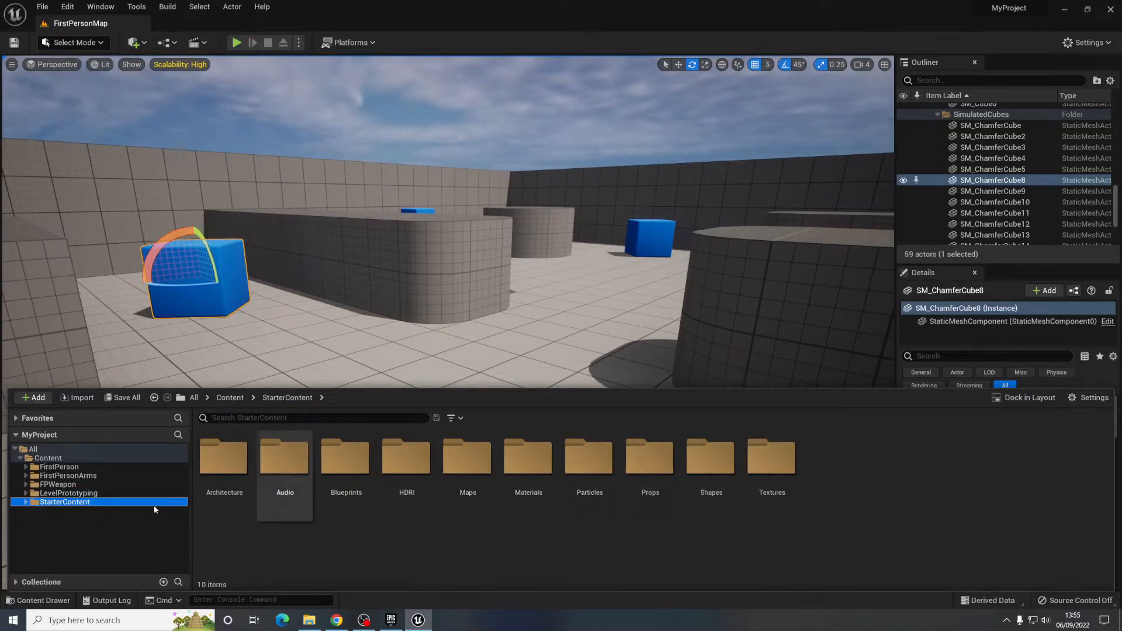
# - Dock the content drawer in the editor layout so it stays open while working in the viewport
pyautogui.click(462, 301)
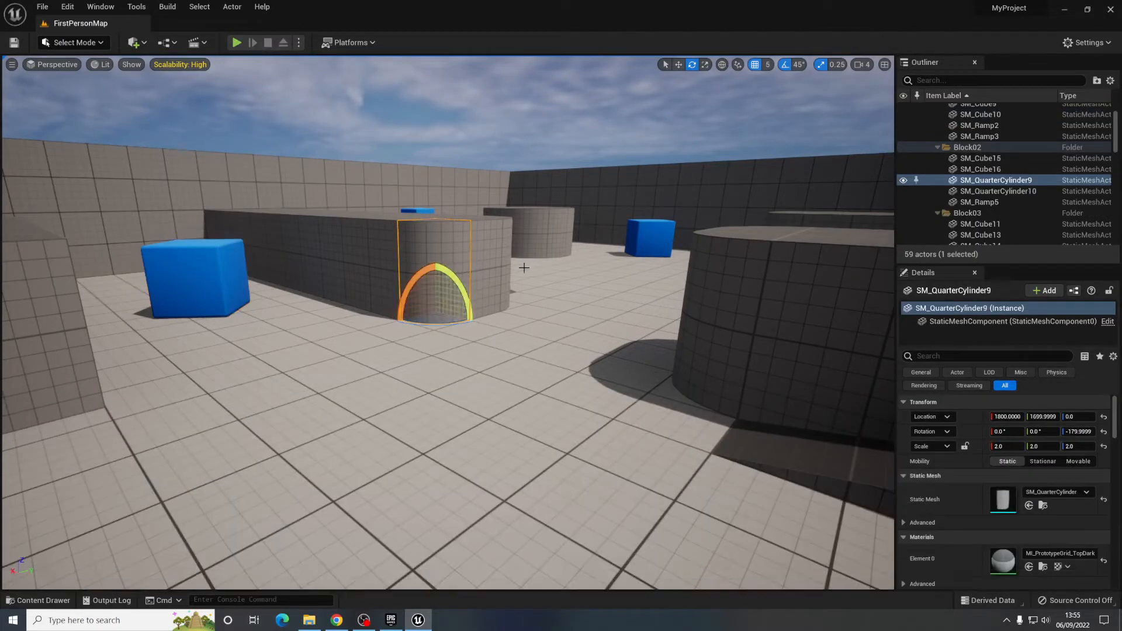
pyautogui.click(467, 309)
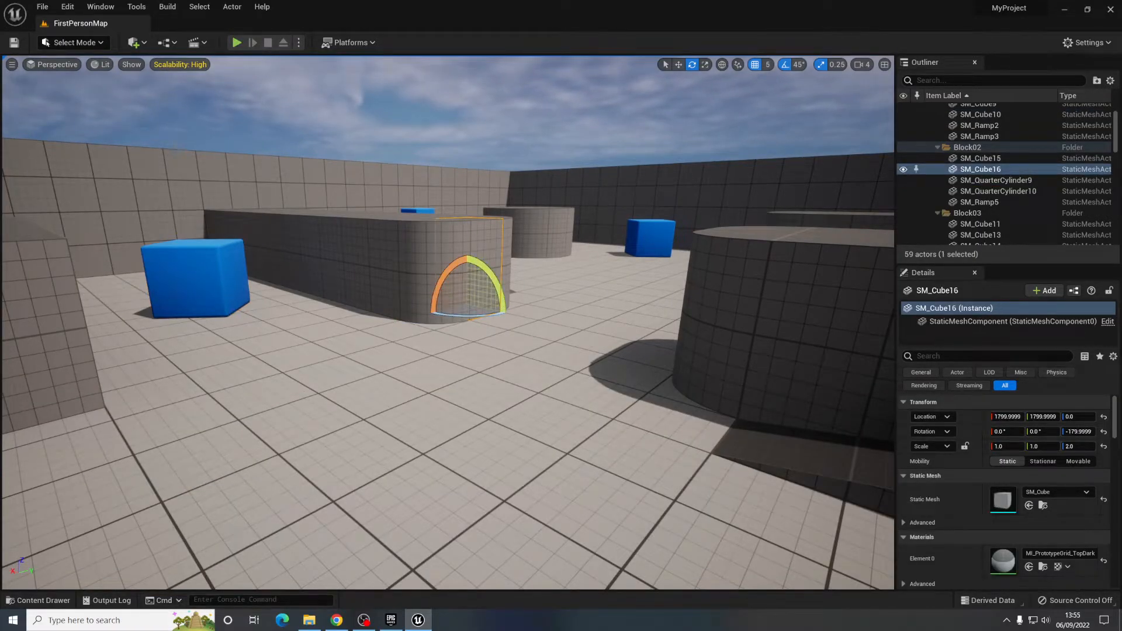
pyautogui.click(35, 601)
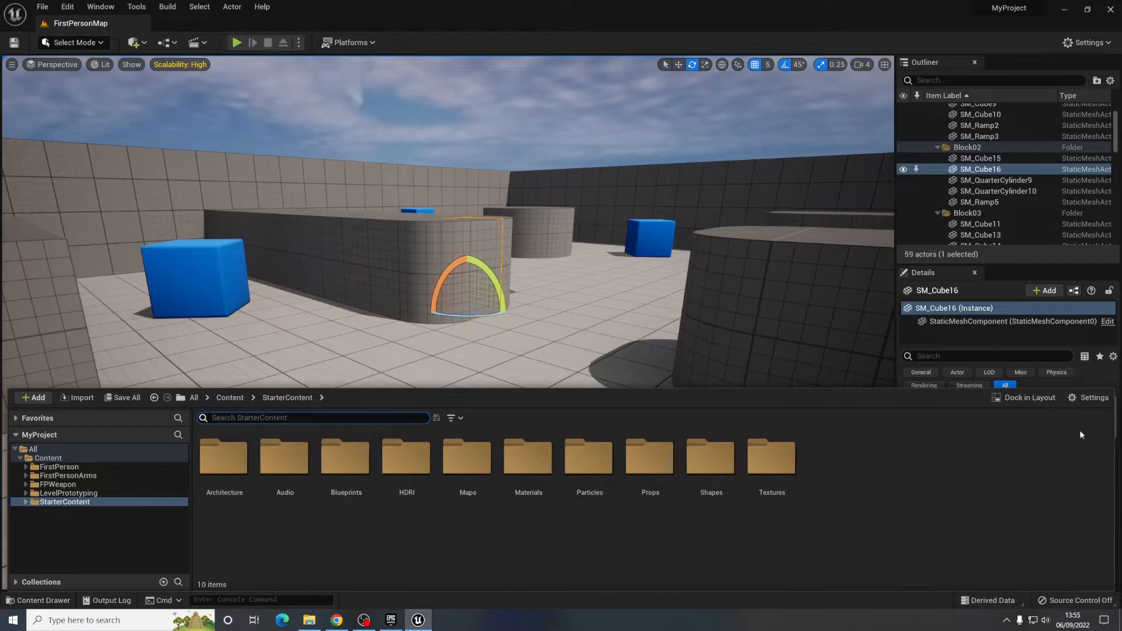
pyautogui.click(1026, 401)
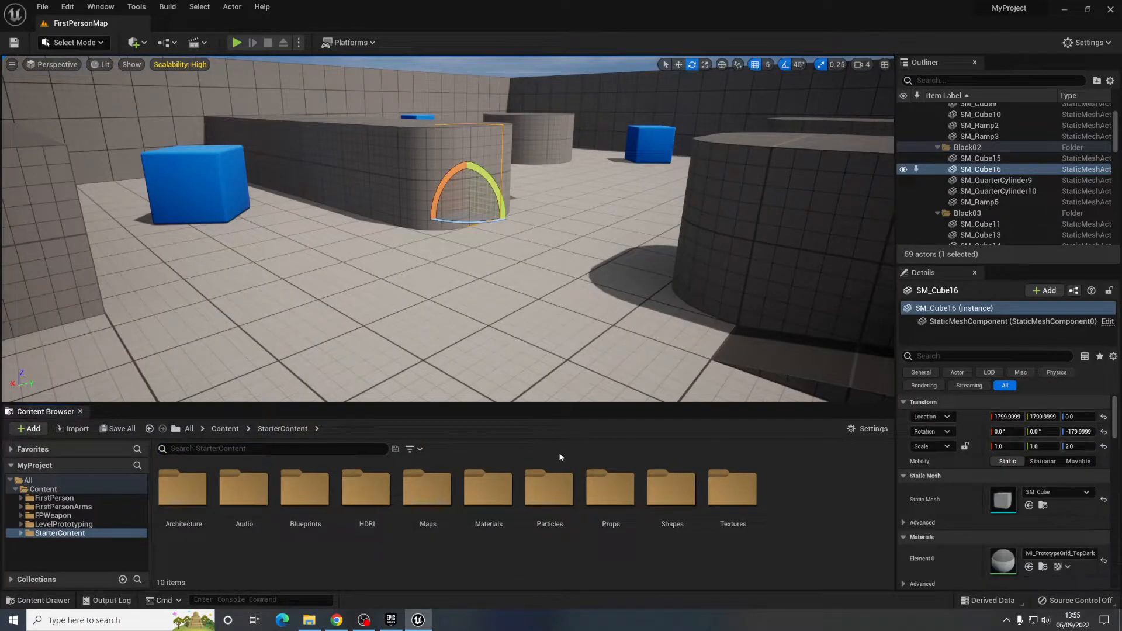
pyautogui.moveTo(480, 374); pyautogui.dragTo(484, 408, button='right')
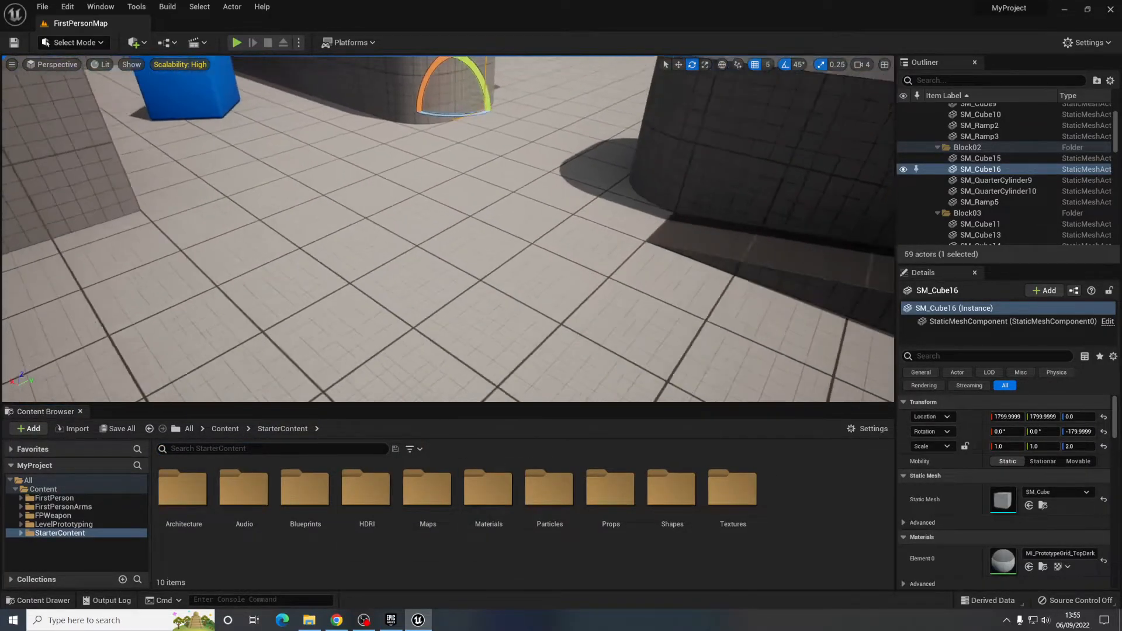
pyautogui.moveTo(496, 356); pyautogui.dragTo(469, 317, button='right')
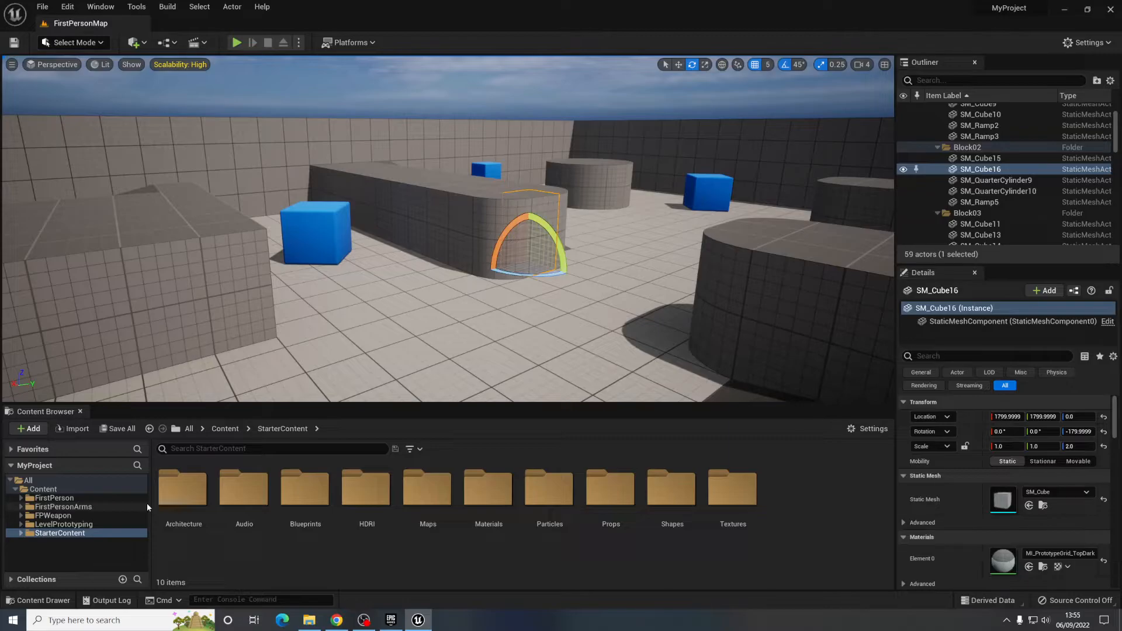
# - Delete the stack of blue cubes on the floor near the player start
pyautogui.press('s')
pyautogui.moveTo(405, 286); pyautogui.dragTo(368, 255, button='right')
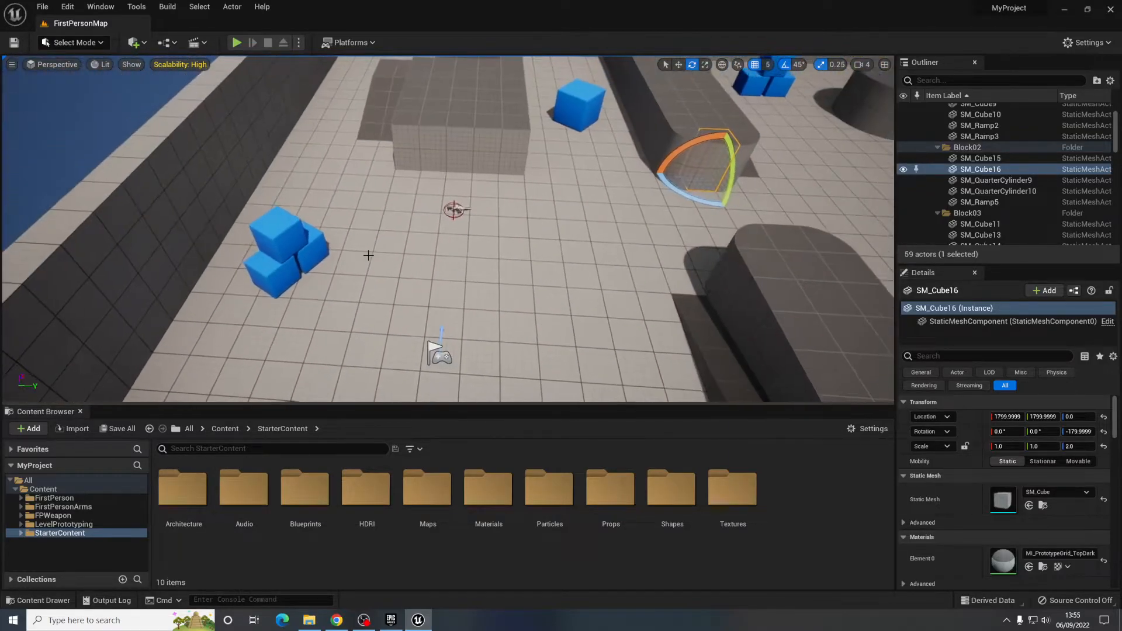
pyautogui.click(287, 241)
pyautogui.press('Delete')
pyautogui.click(297, 258)
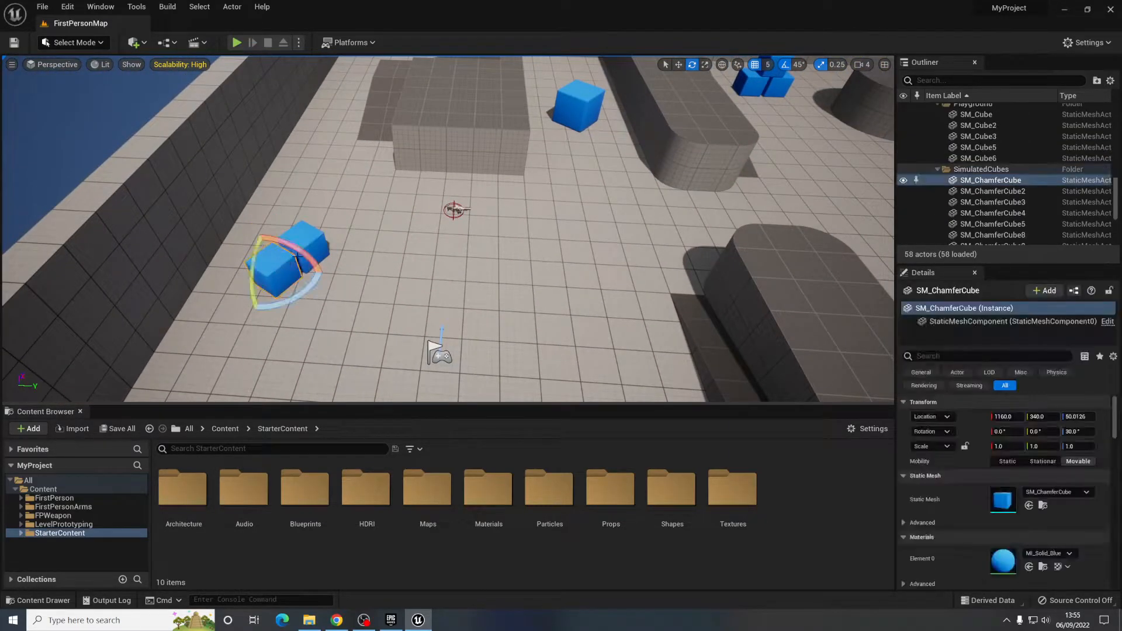
pyautogui.press('Delete')
# - Delete the large grey block beyond the rifle along with the ramps and cube pieces behind it
pyautogui.click(434, 134)
pyautogui.press('Delete')
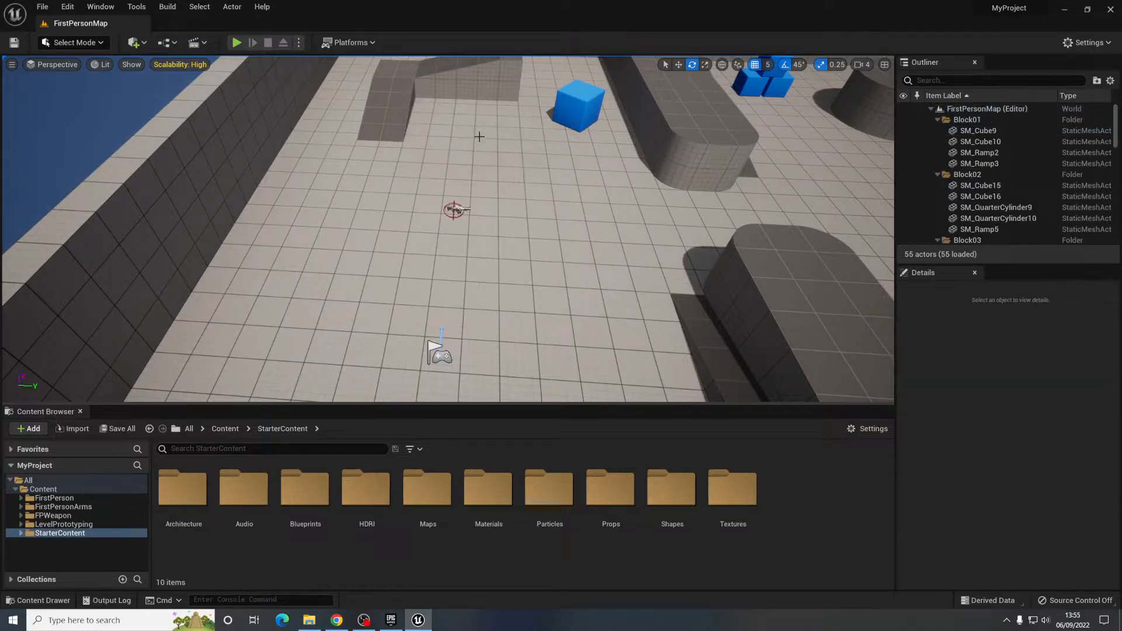
pyautogui.click(472, 94)
pyautogui.press('Delete')
pyautogui.click(471, 94)
pyautogui.press('Delete')
pyautogui.click(485, 95)
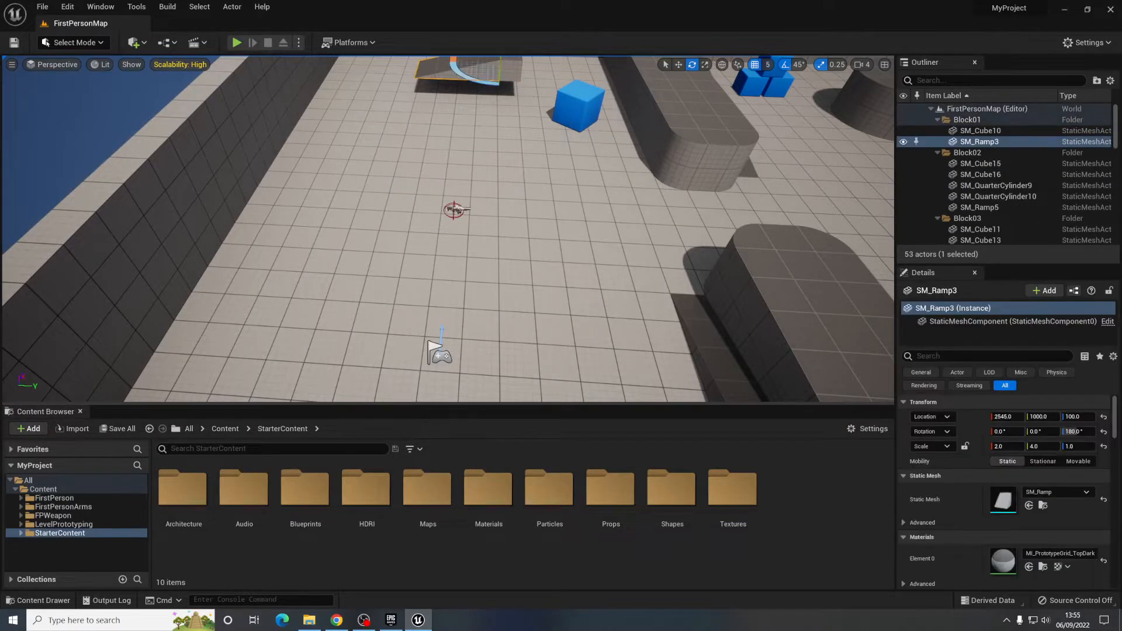
pyautogui.moveTo(485, 96); pyautogui.dragTo(495, 64, button='right')
pyautogui.press('Delete')
# - Delete the remaining block and blue cubes in the same area to leave the floor clear
pyautogui.click(487, 141)
pyautogui.press('Delete')
pyautogui.click(544, 180)
pyautogui.press('Delete')
pyautogui.moveTo(591, 230); pyautogui.dragTo(612, 258, button='right')
pyautogui.click(520, 276)
pyautogui.press('Delete')
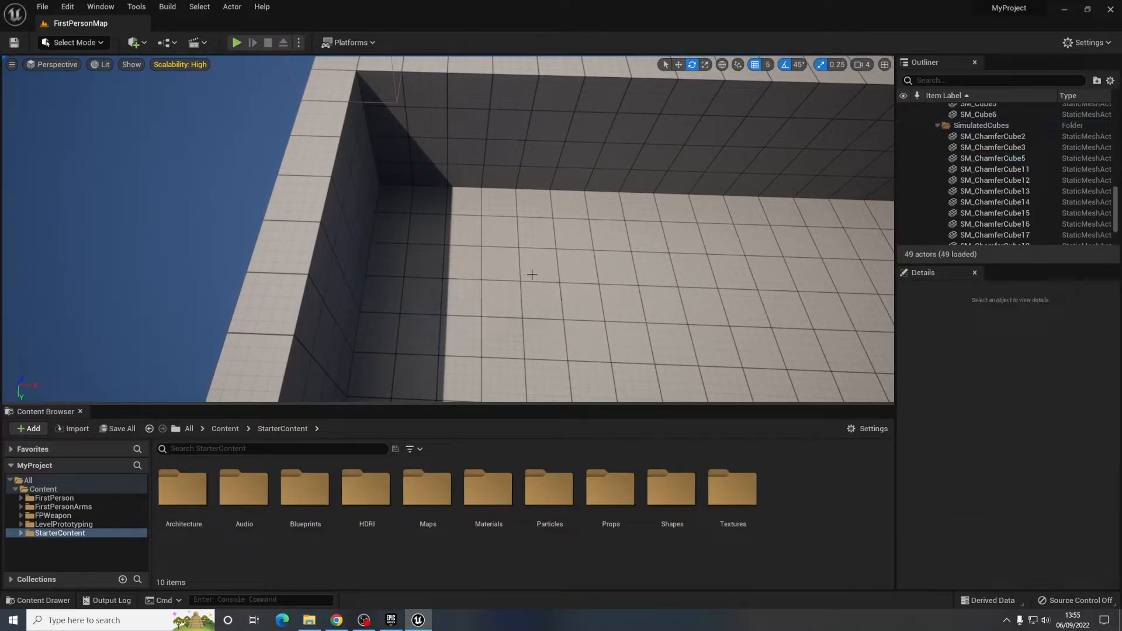
pyautogui.moveTo(531, 273); pyautogui.dragTo(497, 263, button='right')
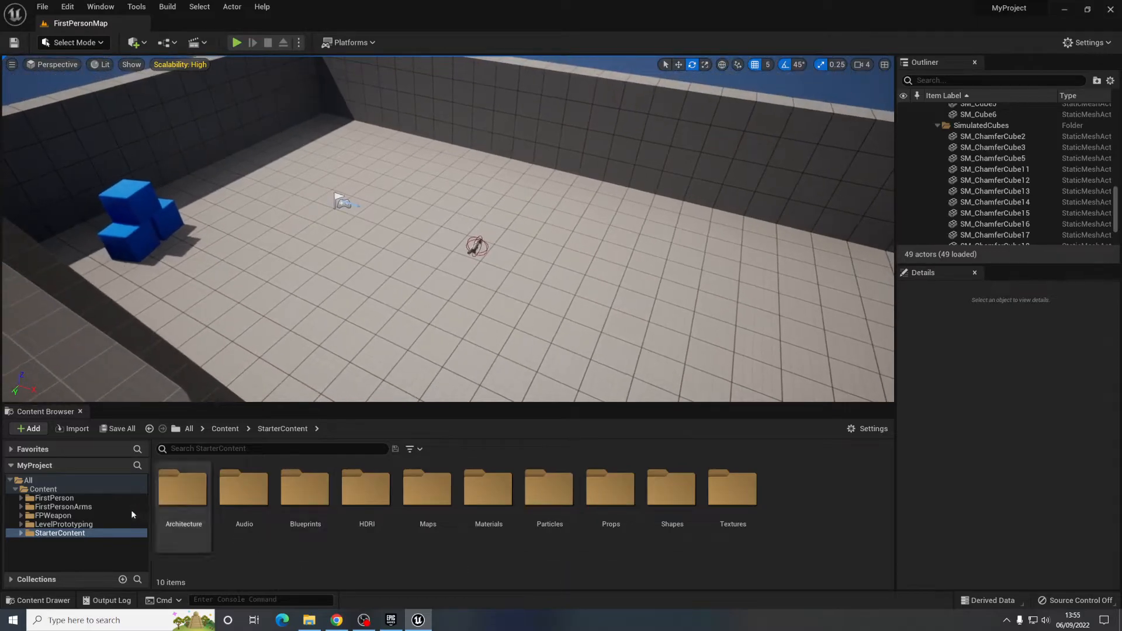
# - Place a Wall_400x400 from the StarterContent Architecture folder on the cleared floor and move it along X to 1255
pyautogui.click(196, 495)
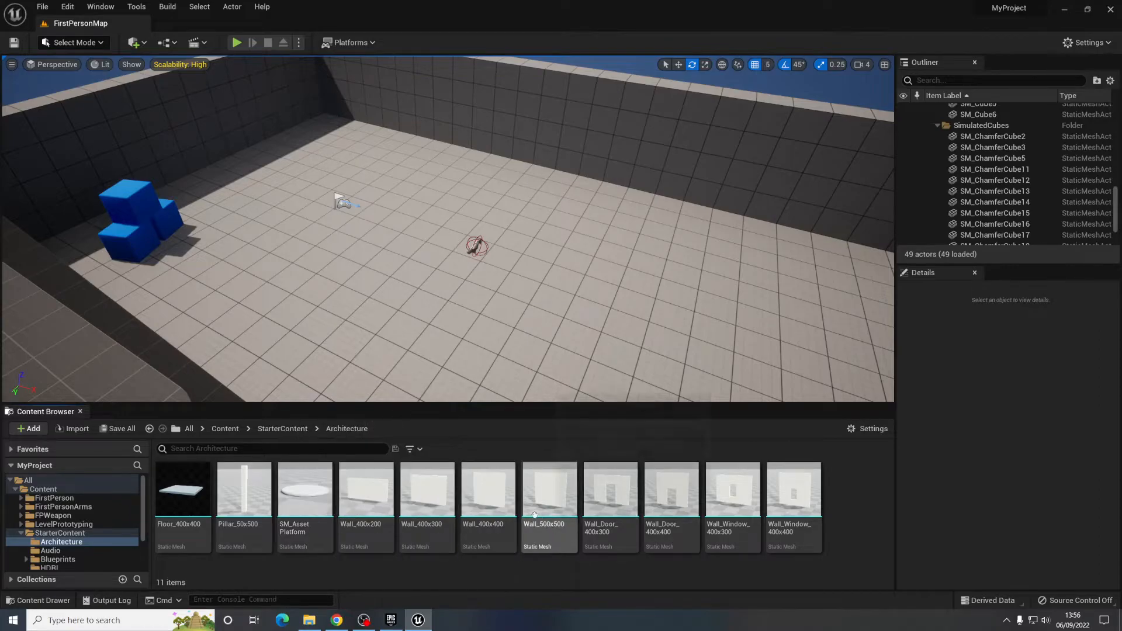
pyautogui.moveTo(504, 505); pyautogui.dragTo(464, 197)
pyautogui.moveTo(373, 289)
pyautogui.mouseDown(button='right')
pyautogui.moveTo(409, 269)
pyautogui.moveTo(374, 290)
pyautogui.mouseUp(button='right')
pyautogui.press('w')
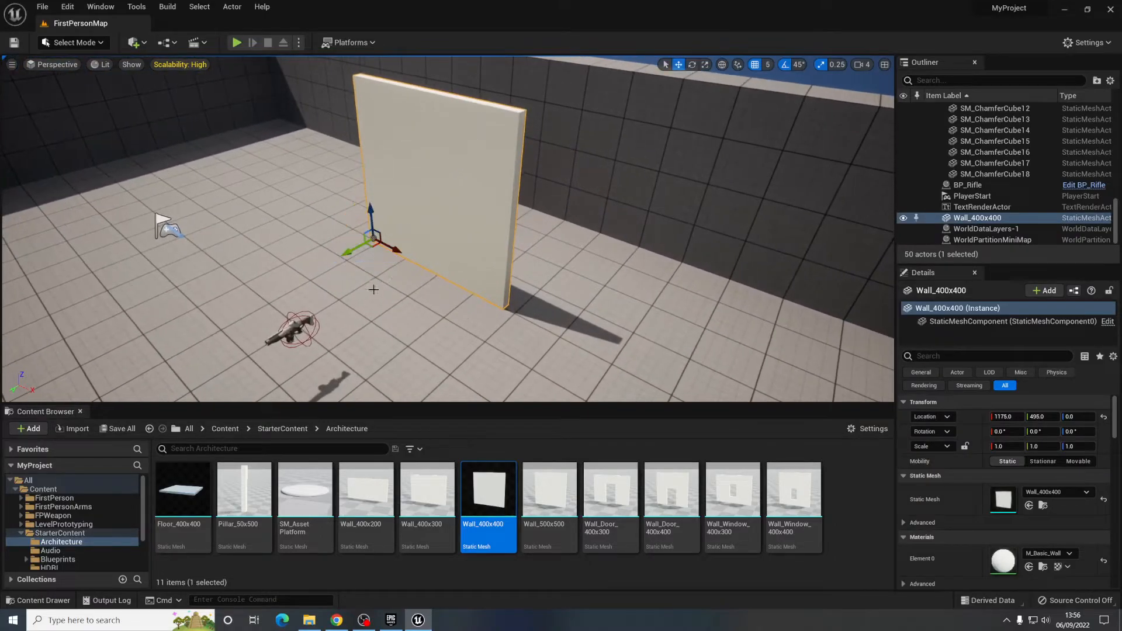
pyautogui.moveTo(397, 248); pyautogui.dragTo(423, 263)
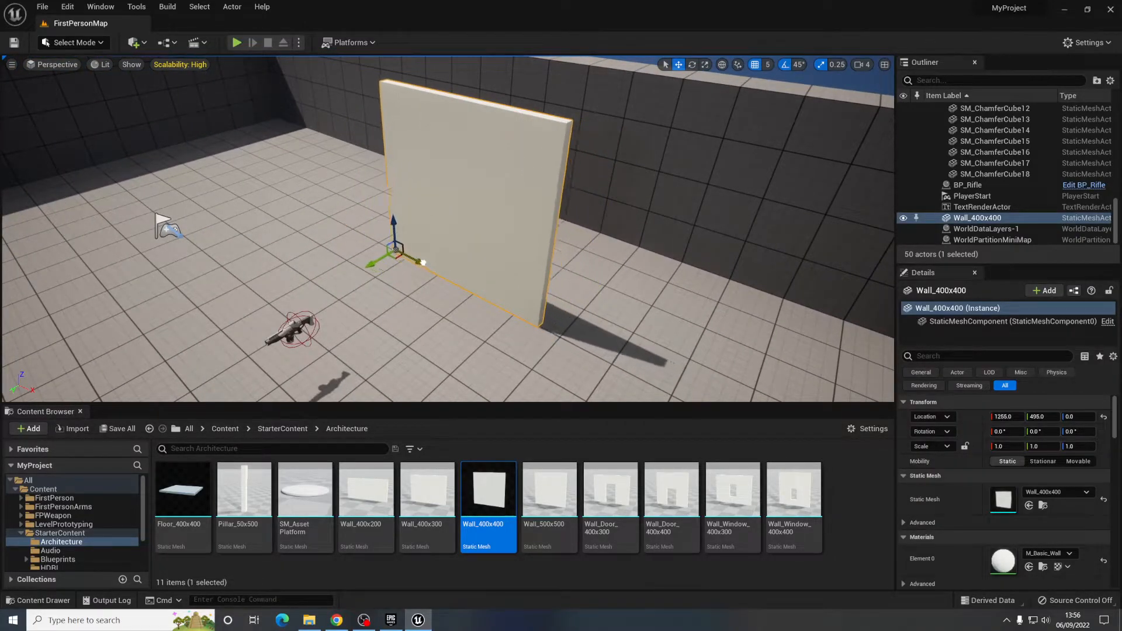
# - Place a Wall_Door_400x400 beside the rifle, at about X 1185, Y 800
pyautogui.moveTo(579, 351); pyautogui.dragTo(578, 366, button='right')
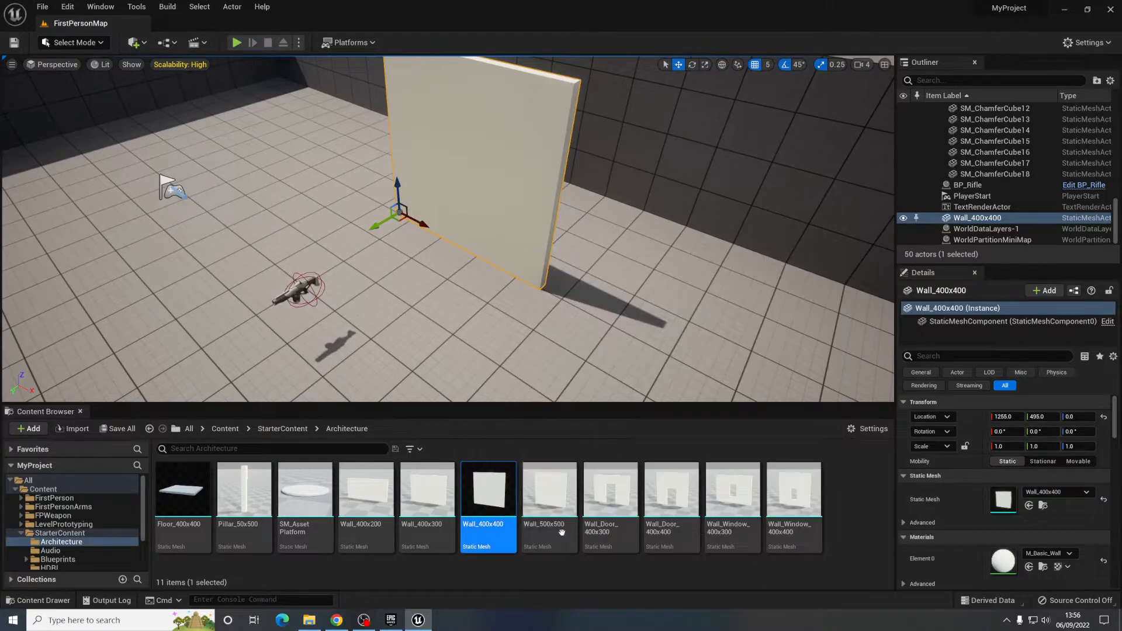
pyautogui.moveTo(672, 497); pyautogui.dragTo(273, 262)
pyautogui.moveTo(459, 307); pyautogui.dragTo(483, 280, button='right')
pyautogui.press('s')
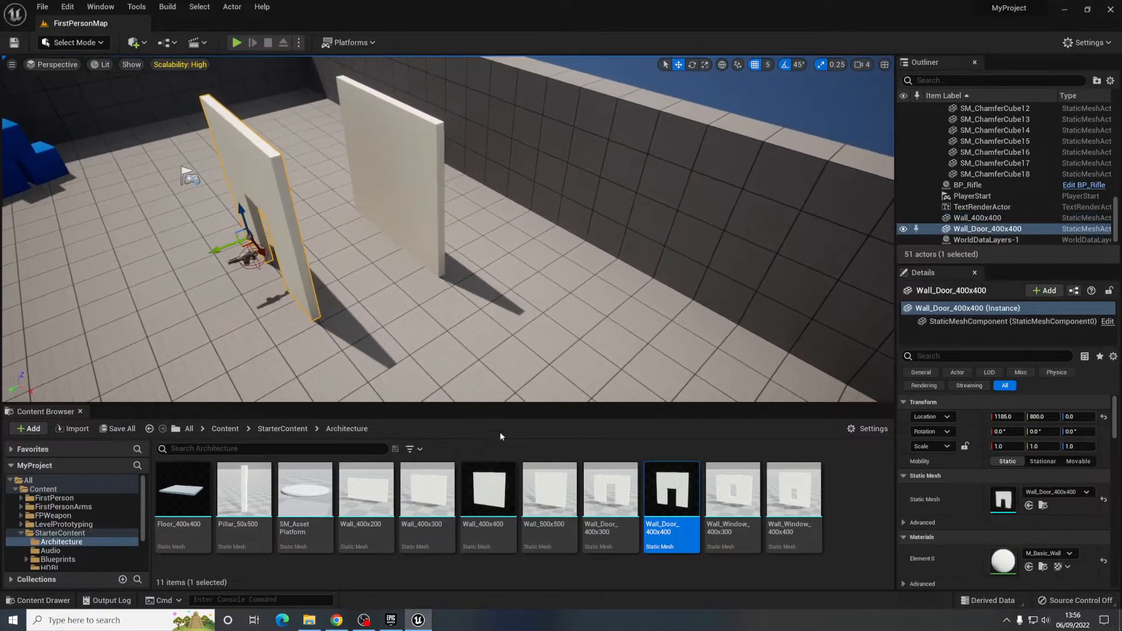
# - Place a Wall_Window_400x400 on the open floor beside the plain wall
pyautogui.click(431, 233)
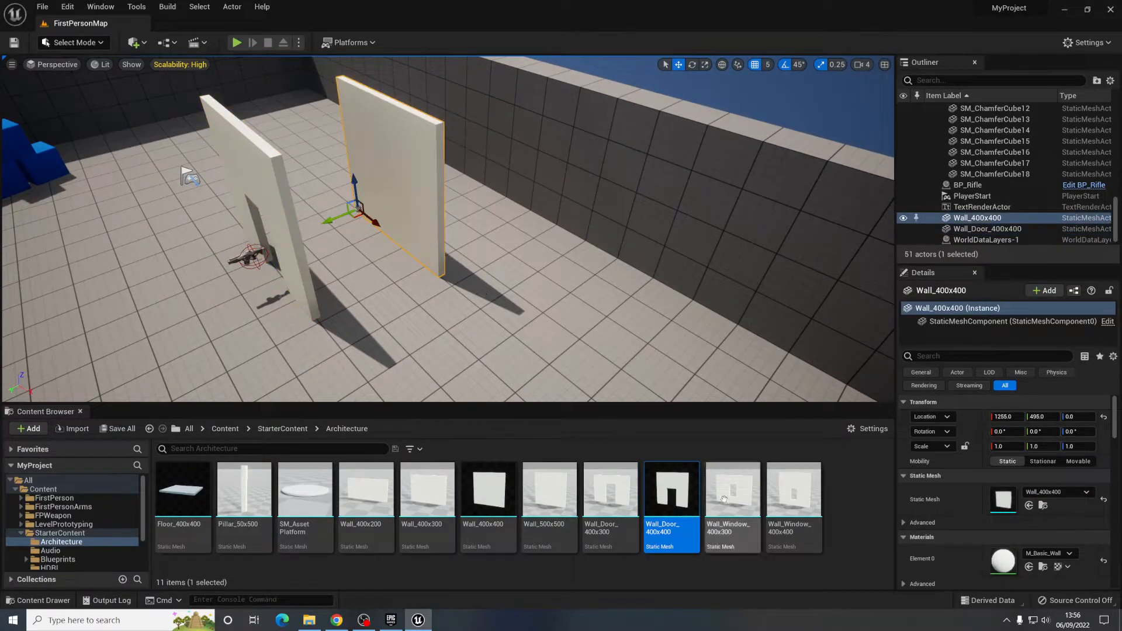
pyautogui.moveTo(793, 494); pyautogui.dragTo(518, 261)
pyautogui.moveTo(316, 262)
pyautogui.mouseDown(button='right')
pyautogui.moveTo(336, 250)
pyautogui.moveTo(310, 241)
pyautogui.mouseUp(button='right')
# - Rotate the Wall_400x400 by 90° about its vertical axis and move it to X 1195, Y 390 to form a corner with the door wall
pyautogui.click(344, 217)
pyautogui.press('e')
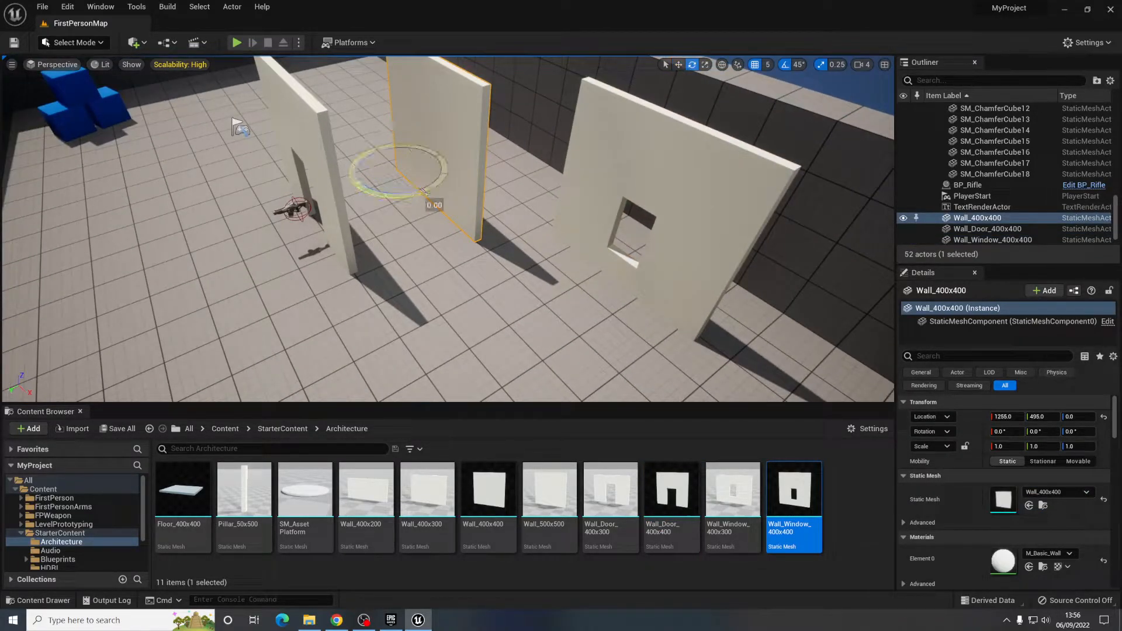
pyautogui.moveTo(425, 192); pyautogui.dragTo(428, 193)
pyautogui.moveTo(458, 209); pyautogui.dragTo(515, 276, button='right')
pyautogui.moveTo(606, 299); pyautogui.dragTo(675, 273)
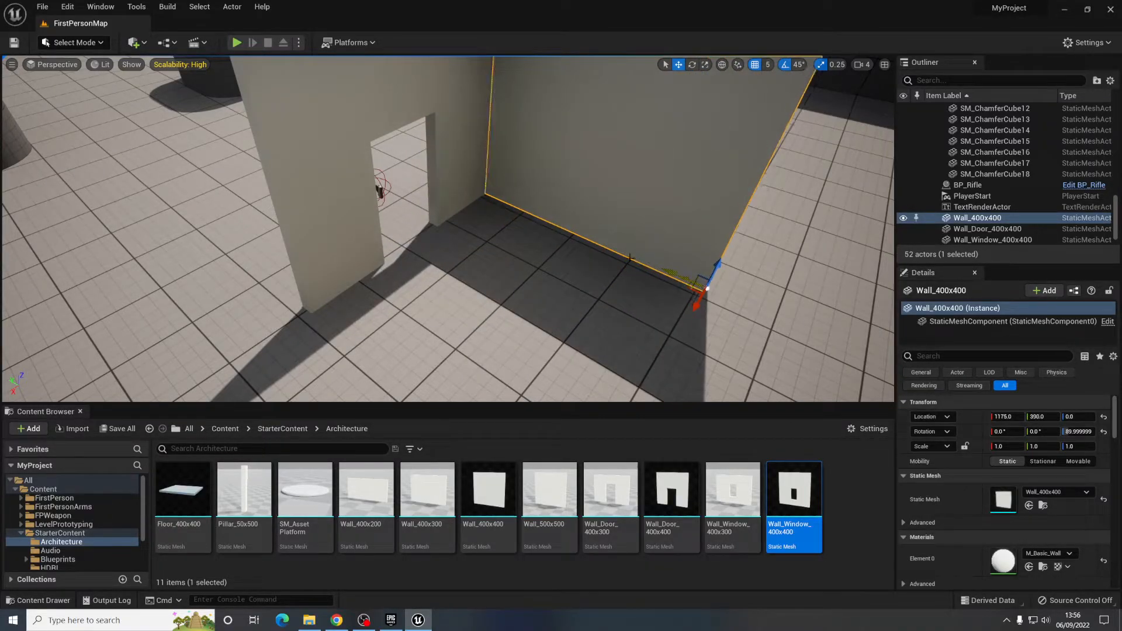
pyautogui.moveTo(624, 249); pyautogui.dragTo(538, 222, button='right')
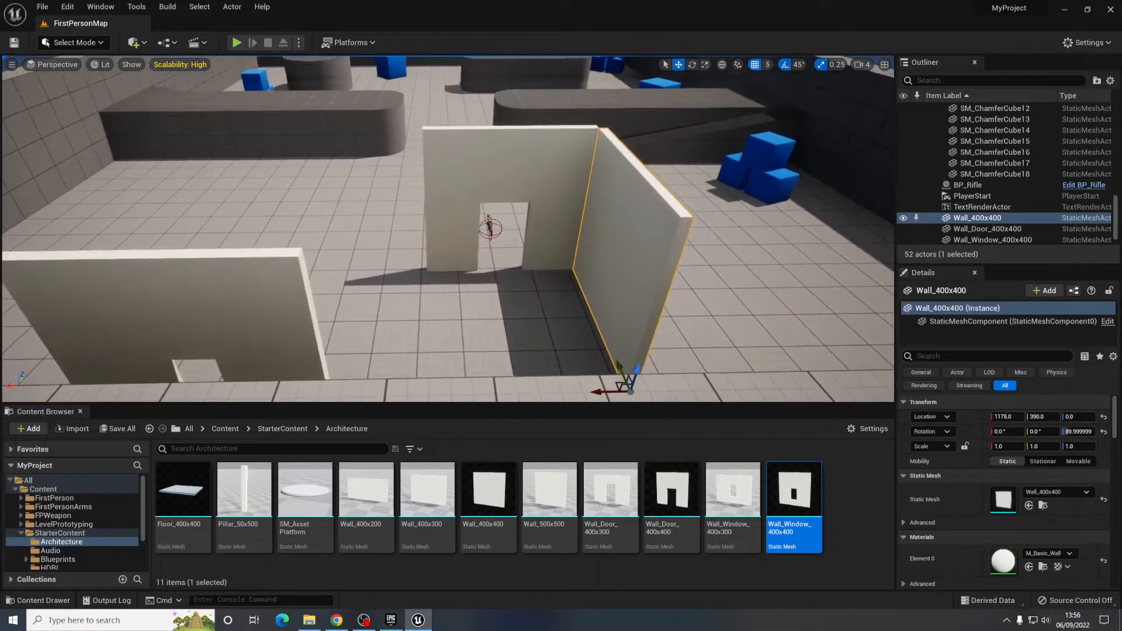
pyautogui.moveTo(606, 392); pyautogui.dragTo(597, 393)
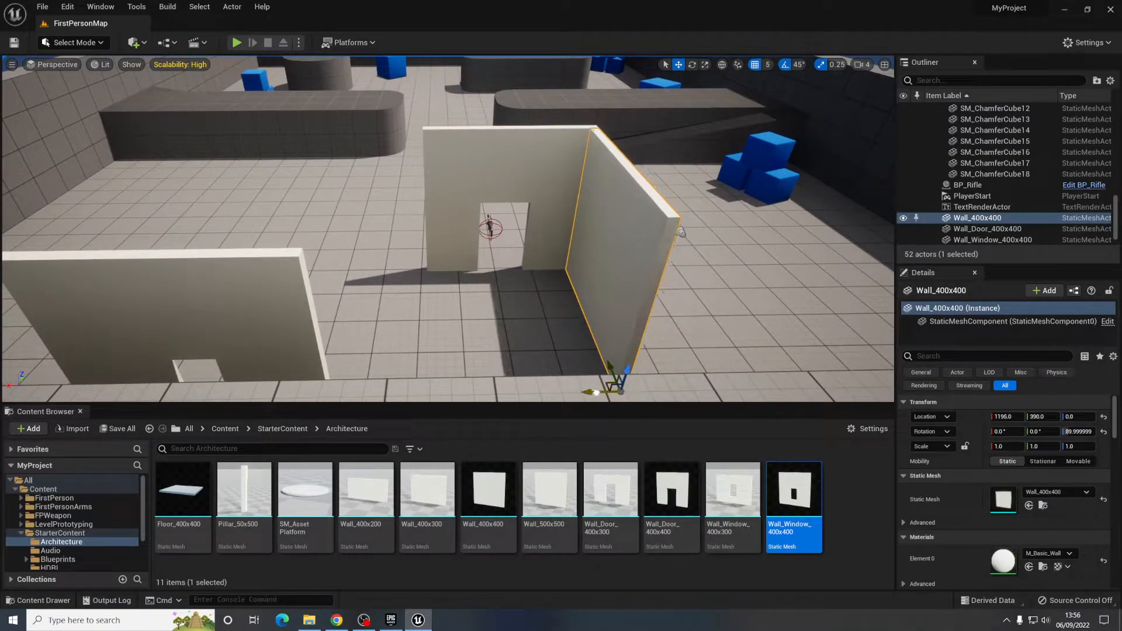
# - Duplicate the rotated Wall_400x400 and move the copy along X to 1570 to form the opposite side wall
pyautogui.moveTo(598, 312); pyautogui.dragTo(582, 315, button='right')
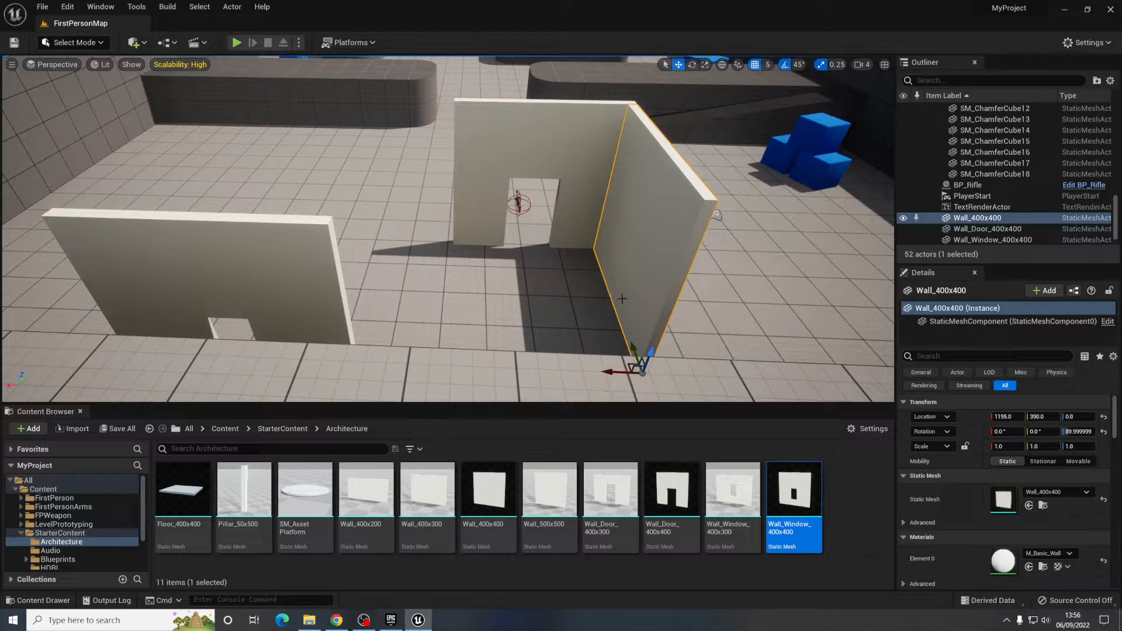
pyautogui.hotkey('ctrl', 'd')
pyautogui.moveTo(620, 372); pyautogui.dragTo(432, 381)
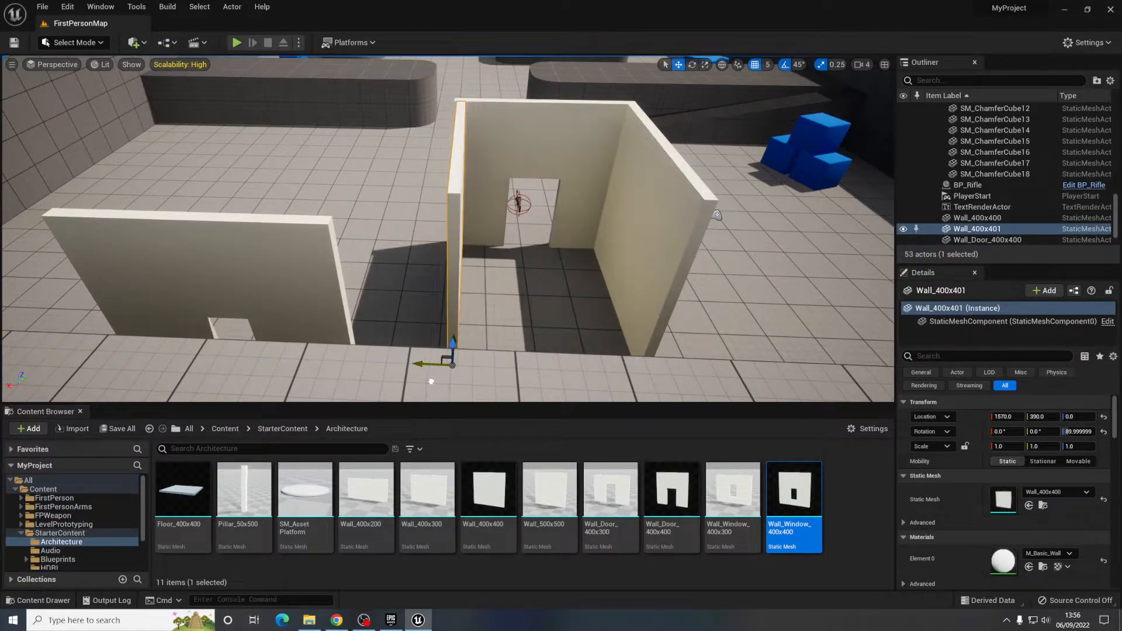
# - Move the Wall_Window_400x400 to X 1185, Y 380 to close the open side of the room
pyautogui.moveTo(496, 307); pyautogui.dragTo(446, 154, button='right')
pyautogui.click(525, 162)
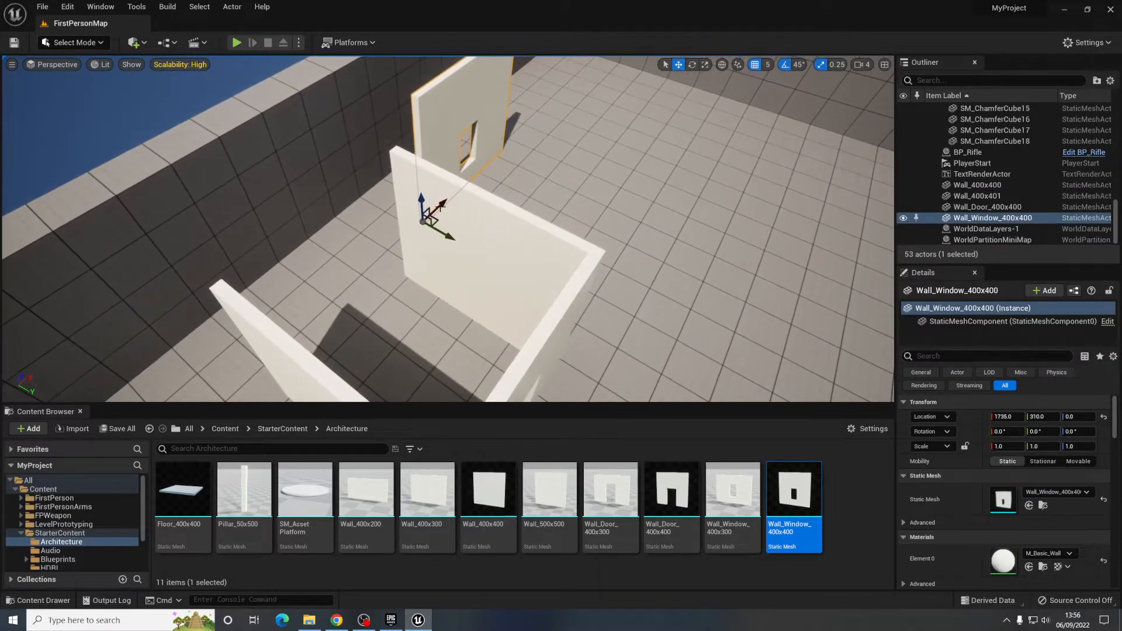
pyautogui.moveTo(440, 206); pyautogui.dragTo(317, 397)
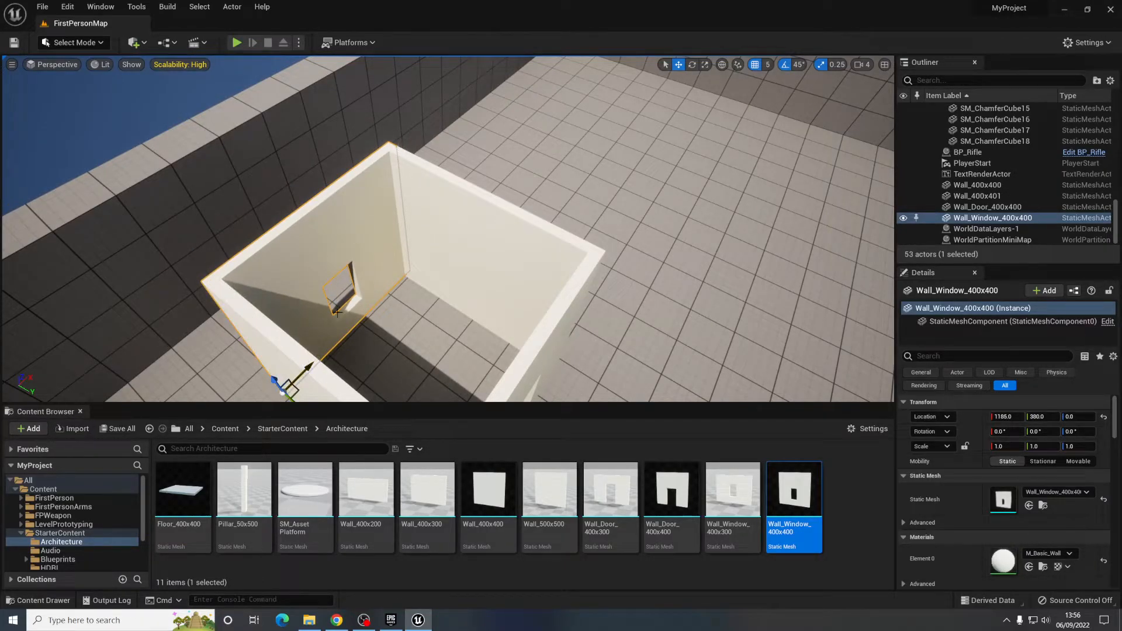
pyautogui.moveTo(338, 313); pyautogui.dragTo(403, 292, button='right')
# - Move BP_Rifle away from the doorway along Y to 1125
pyautogui.click(377, 308)
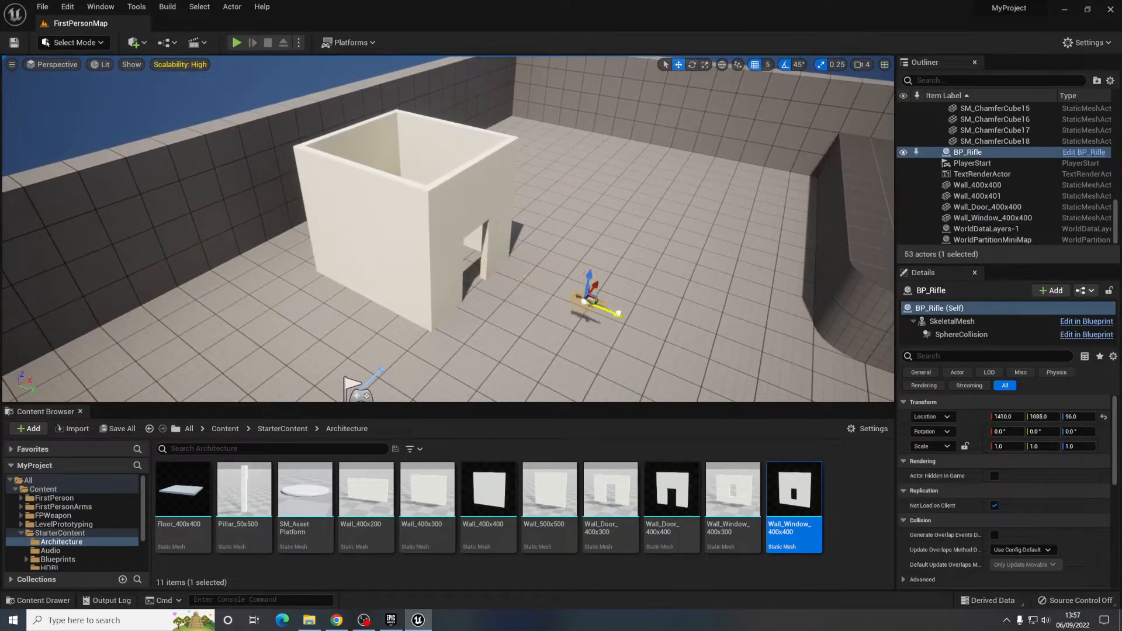
pyautogui.moveTo(623, 321)
pyautogui.mouseDown(button='right')
pyautogui.moveTo(621, 340)
pyautogui.moveTo(622, 321)
pyautogui.mouseUp(button='right')
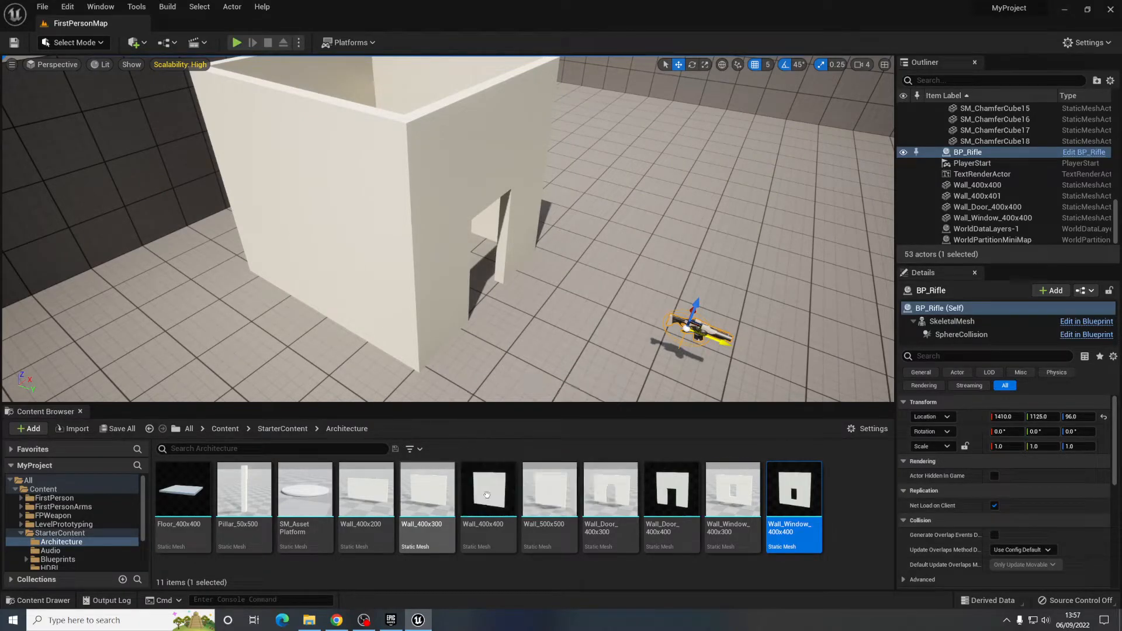
pyautogui.moveTo(537, 240)
pyautogui.mouseDown(button='right')
pyautogui.moveTo(520, 239)
pyautogui.moveTo(520, 225)
pyautogui.mouseUp(button='right')
pyautogui.press('s')
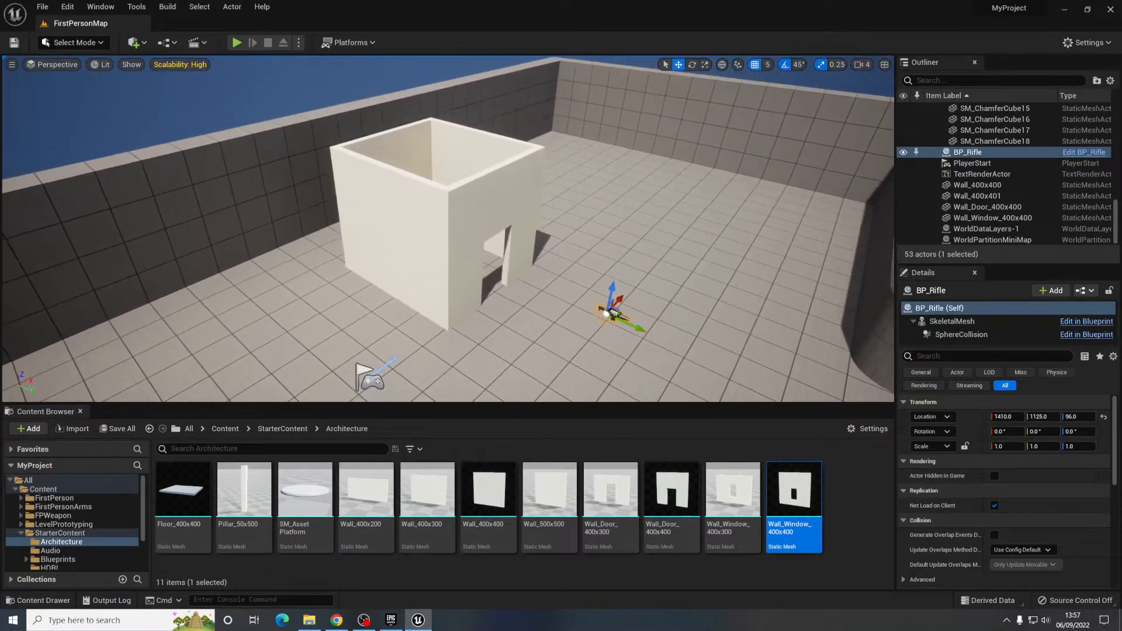
# - Play the level briefly in the viewport, look around beside the room, and stop the session
pyautogui.moveTo(552, 349); pyautogui.dragTo(588, 346, button='right')
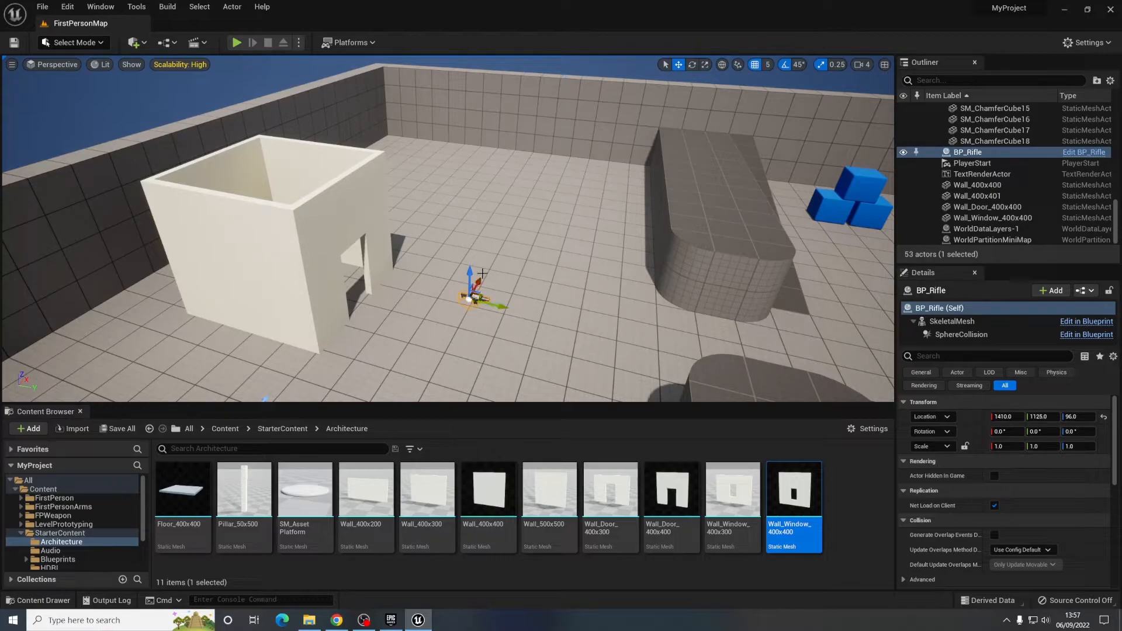
pyautogui.moveTo(466, 225); pyautogui.dragTo(406, 266, button='right')
pyautogui.moveTo(584, 237); pyautogui.dragTo(460, 253, button='right')
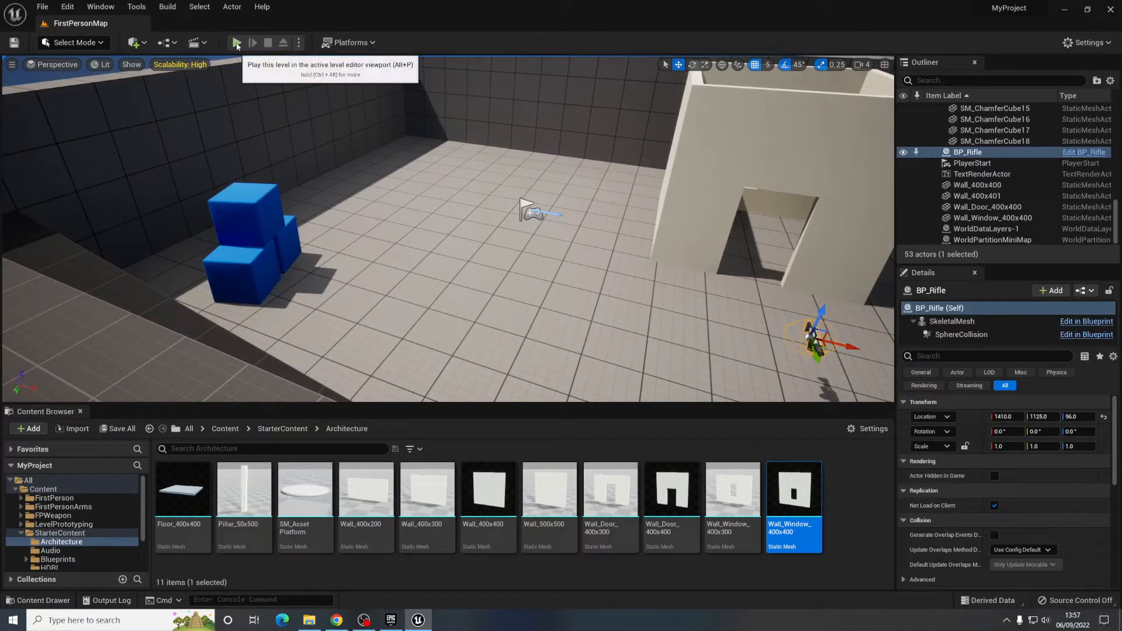
pyautogui.click(237, 42)
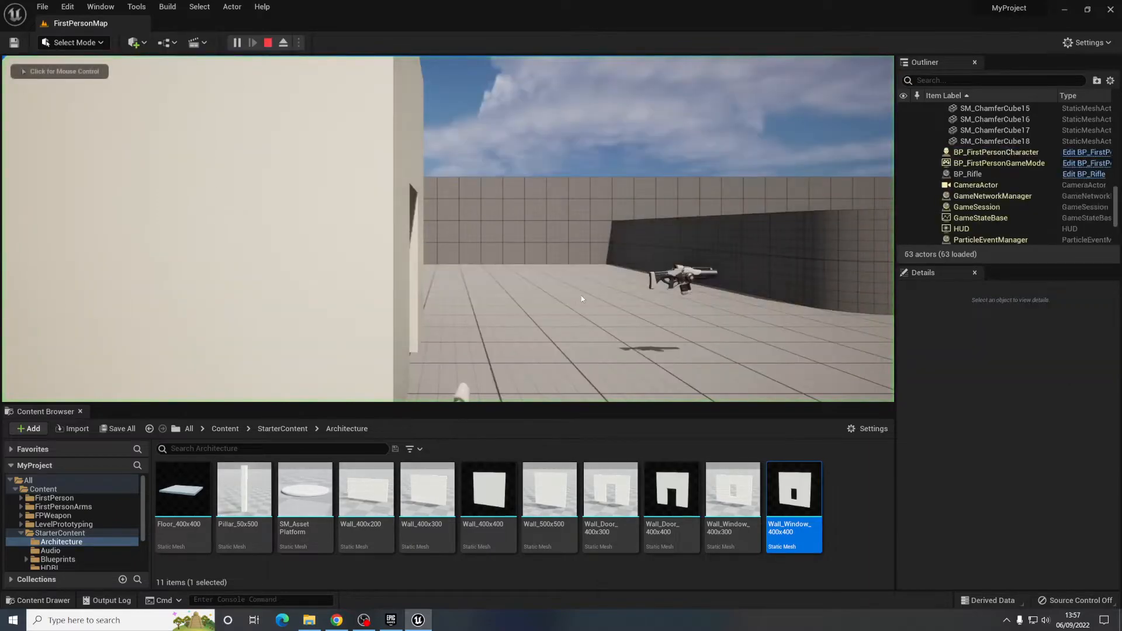
pyautogui.press('w')
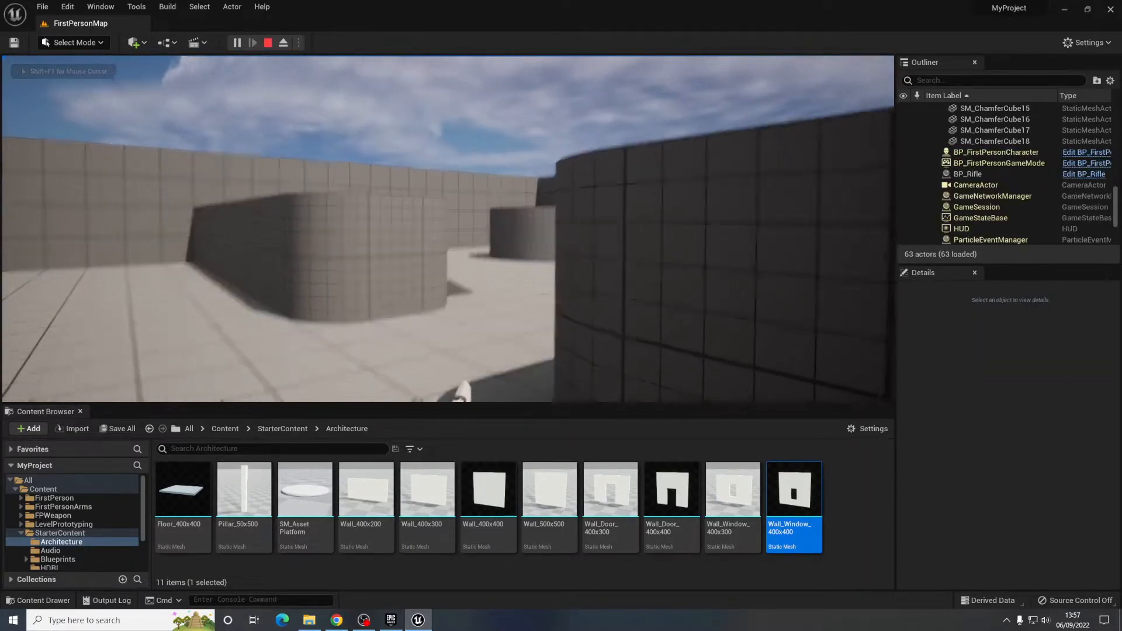
pyautogui.press('Escape')
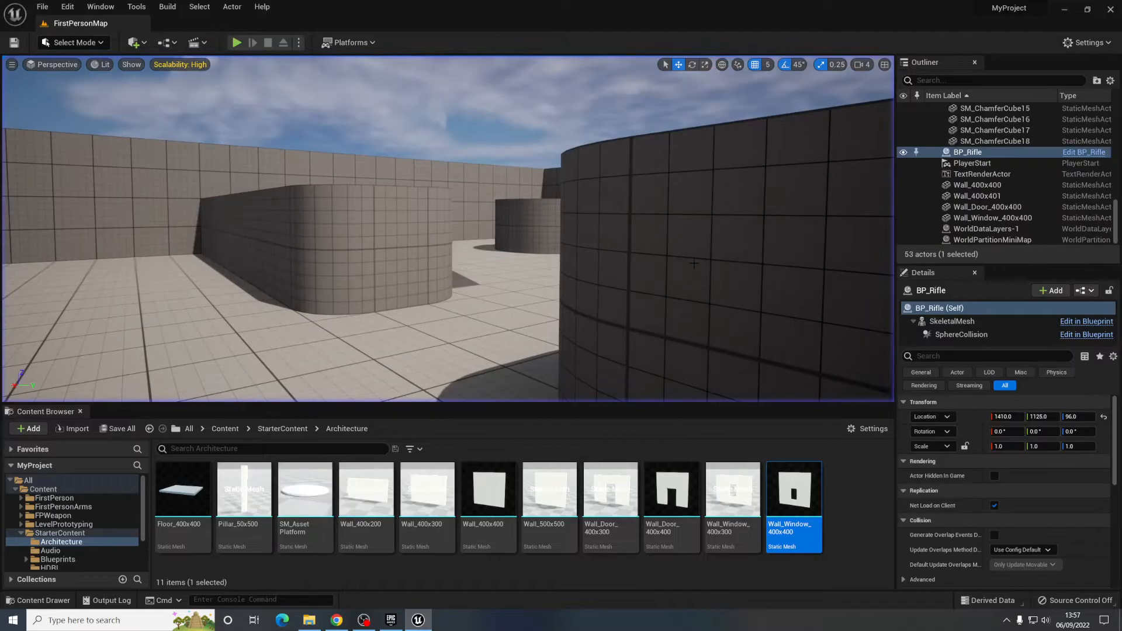
# - Close the Content Browser to enlarge the viewport, play the level again, pick up the rifle and fire two shots
pyautogui.click(81, 412)
pyautogui.click(236, 42)
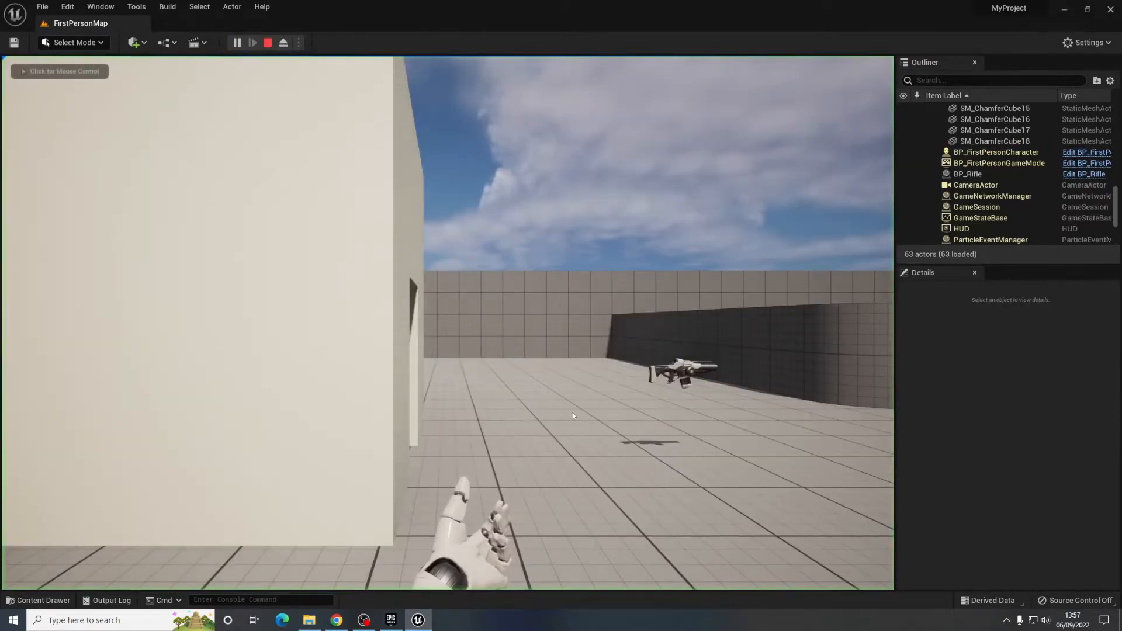
pyautogui.press('w')
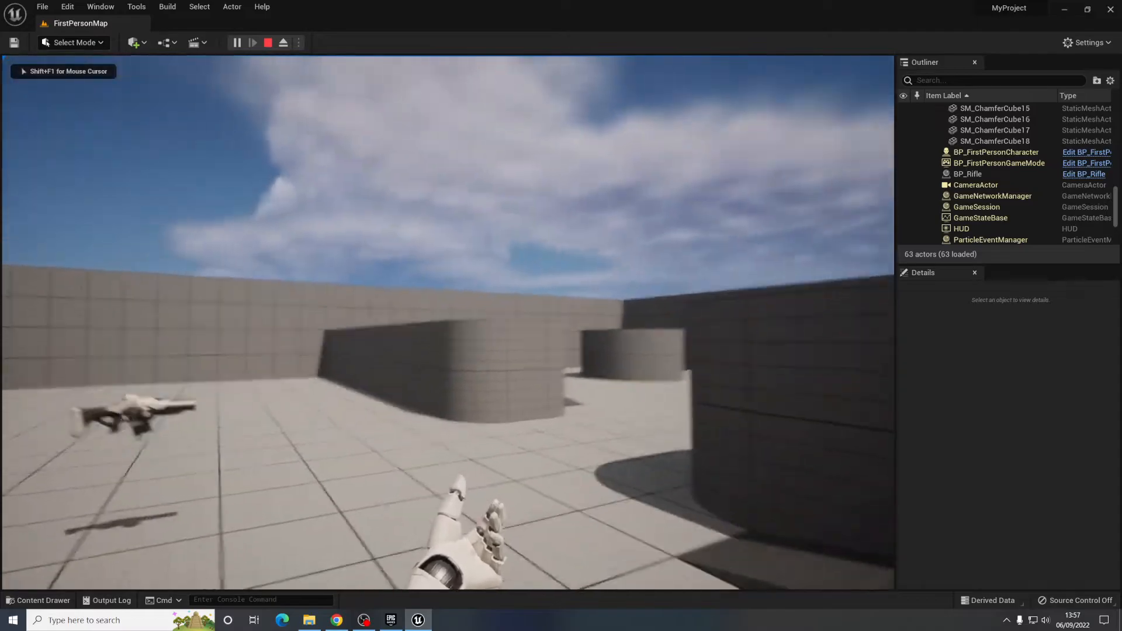
pyautogui.press('w')
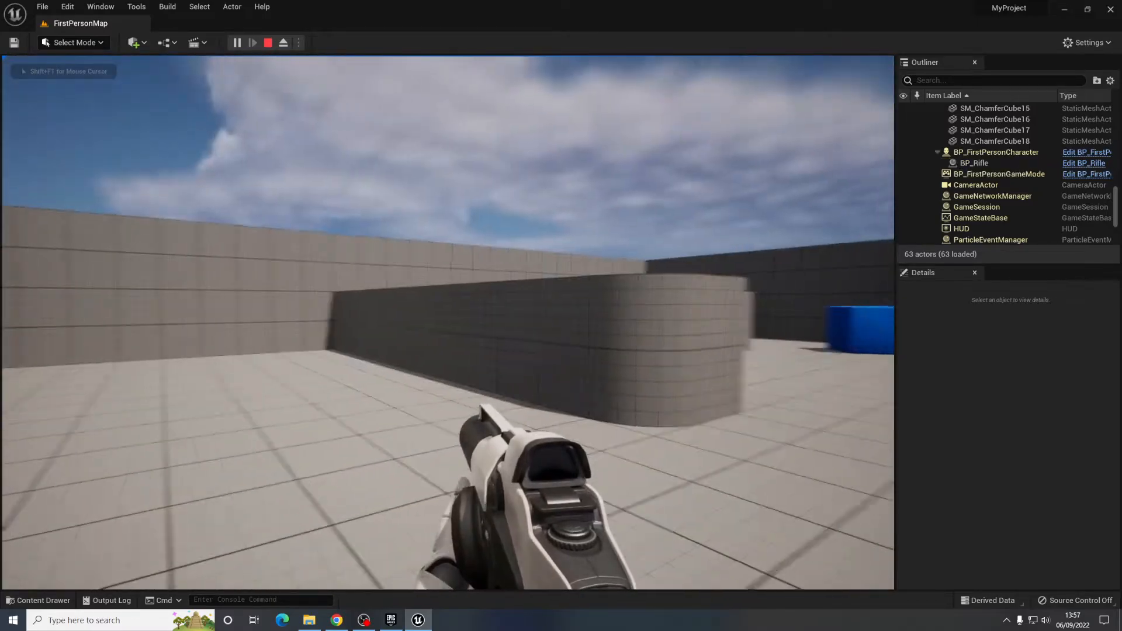
pyautogui.press('w')
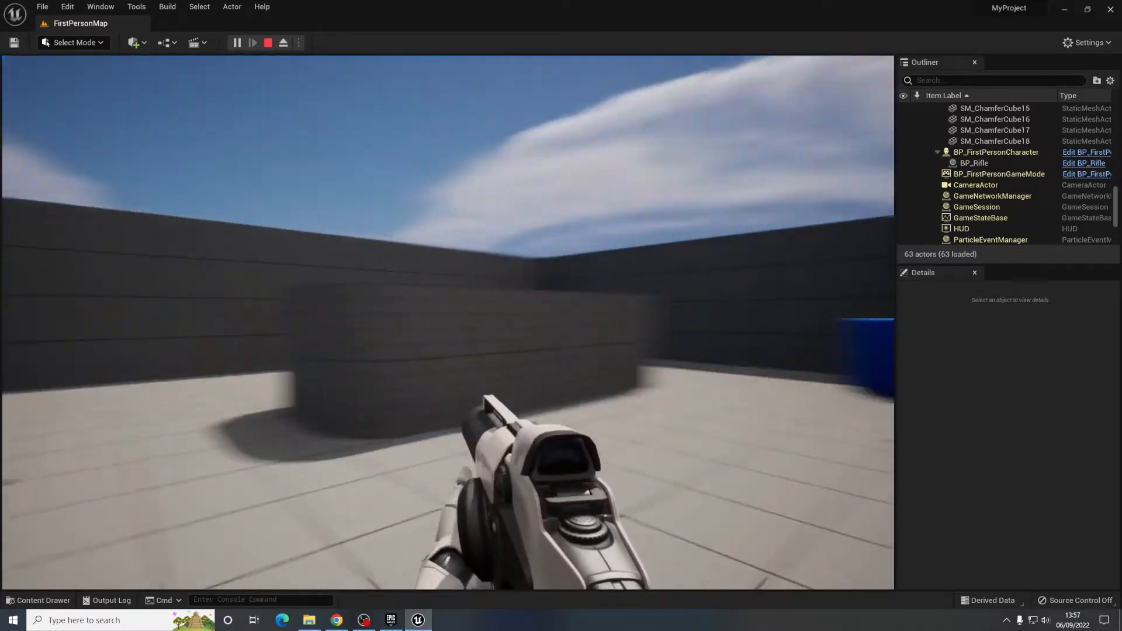
pyautogui.click(449, 323)
pyautogui.click(448, 323)
# - Walk through the doorway to inspect the inside of the room, return outside, and stop playing
pyautogui.press('w')
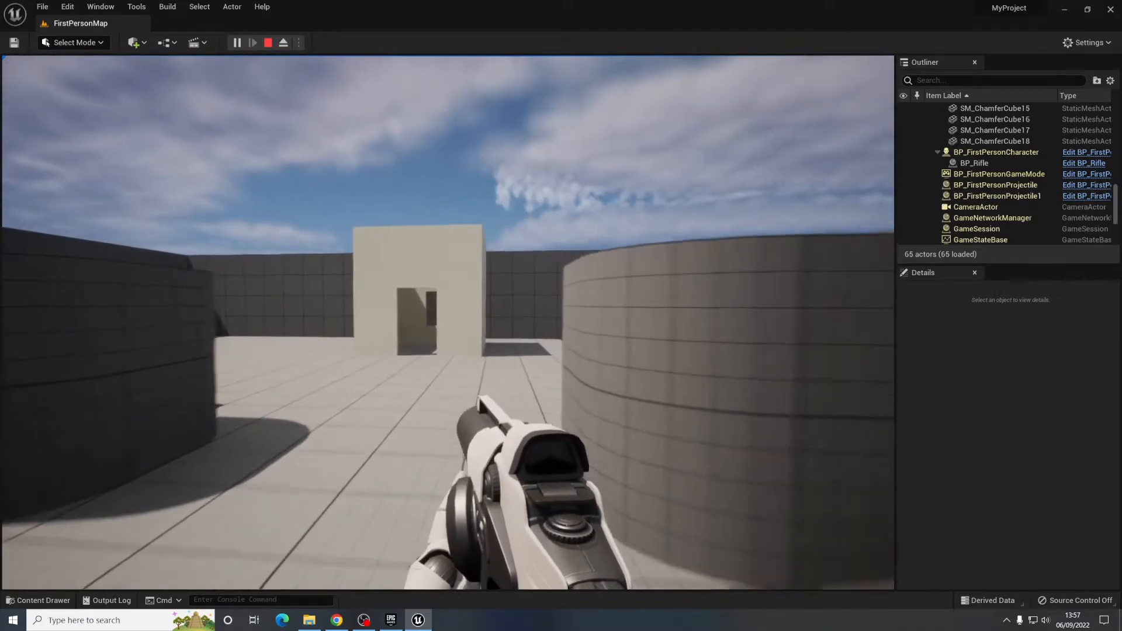
pyautogui.press('w')
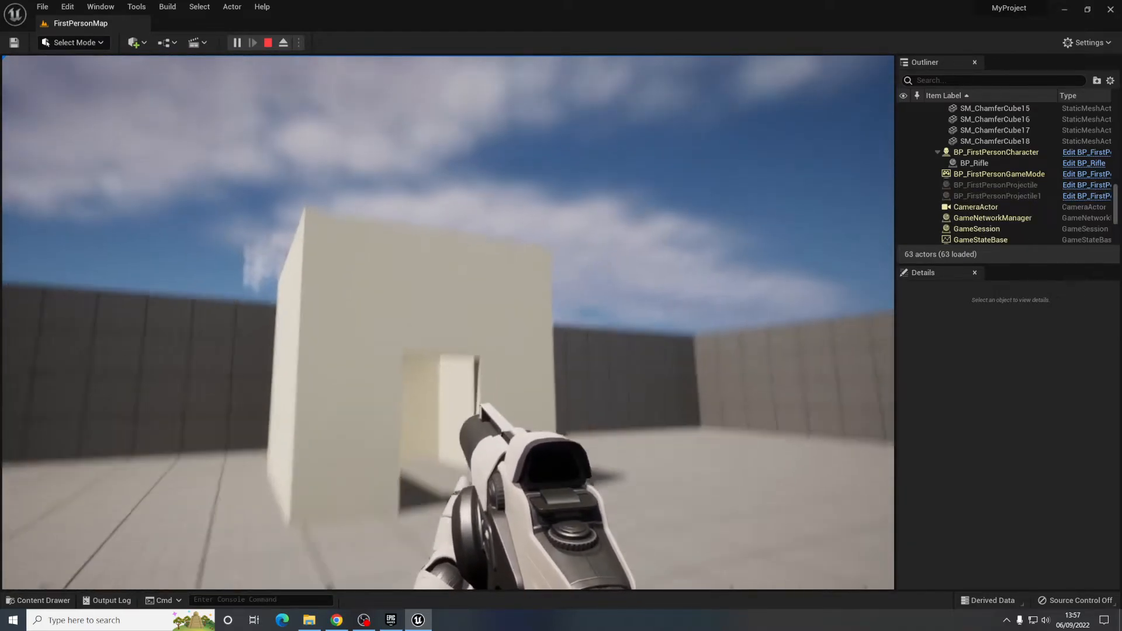
pyautogui.press('w')
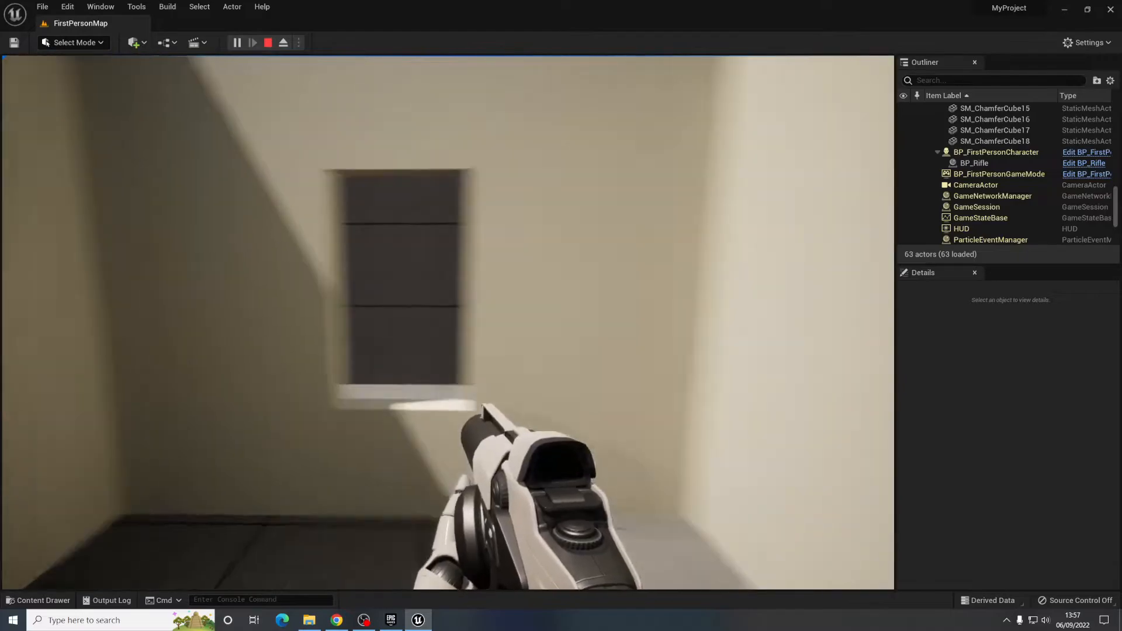
pyautogui.press('w')
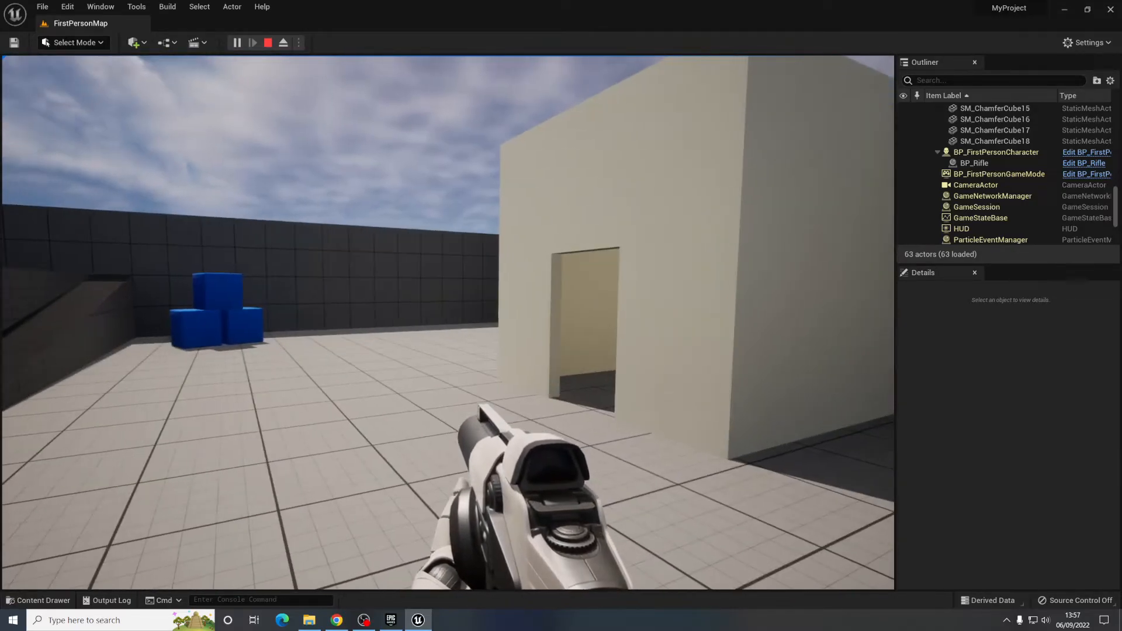
pyautogui.press('Escape')
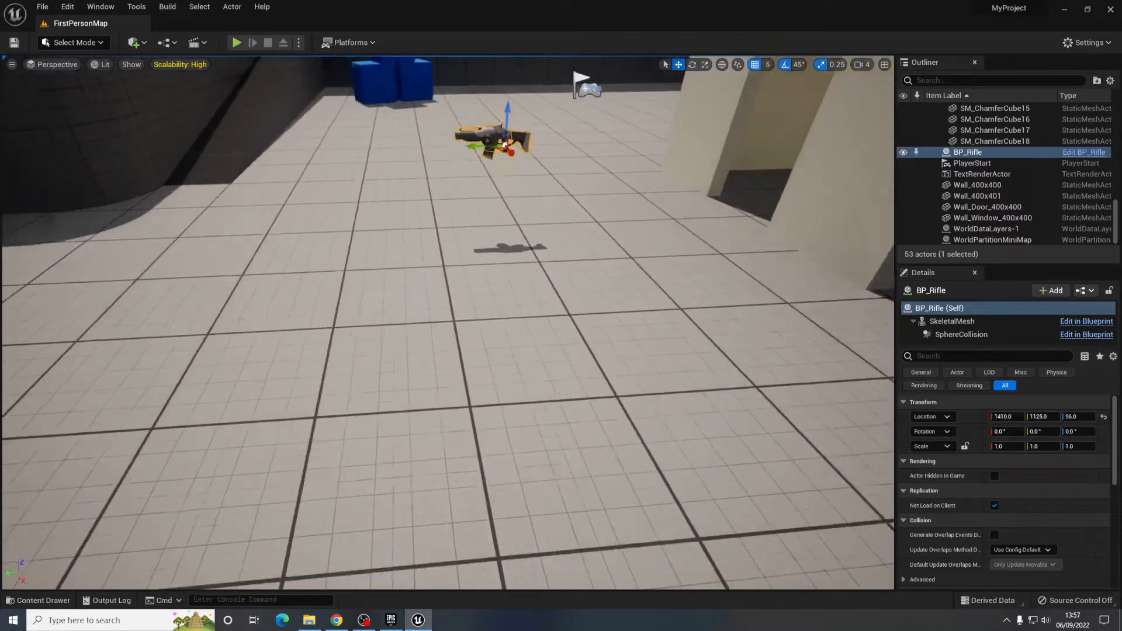
# - Open the StarterContent Materials folder and browse its materials
pyautogui.press('s')
pyautogui.moveTo(448, 322); pyautogui.dragTo(485, 363, button='right')
pyautogui.press('a')
pyautogui.press('a')
pyautogui.press('w')
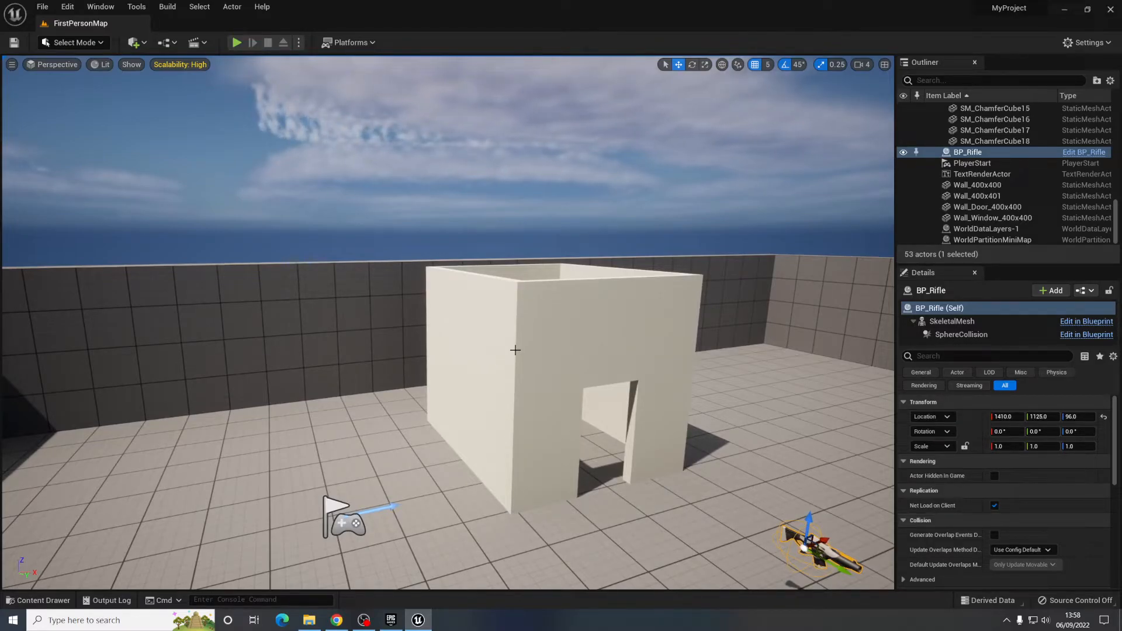
pyautogui.moveTo(437, 297); pyautogui.dragTo(490, 333, button='right')
pyautogui.press('s')
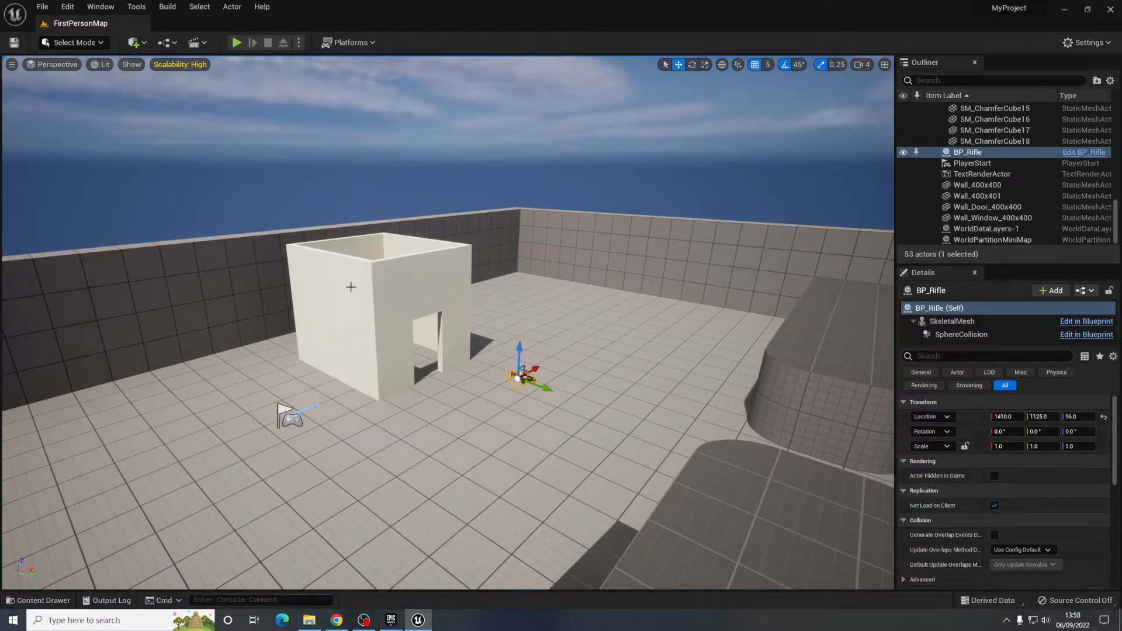
pyautogui.click(38, 601)
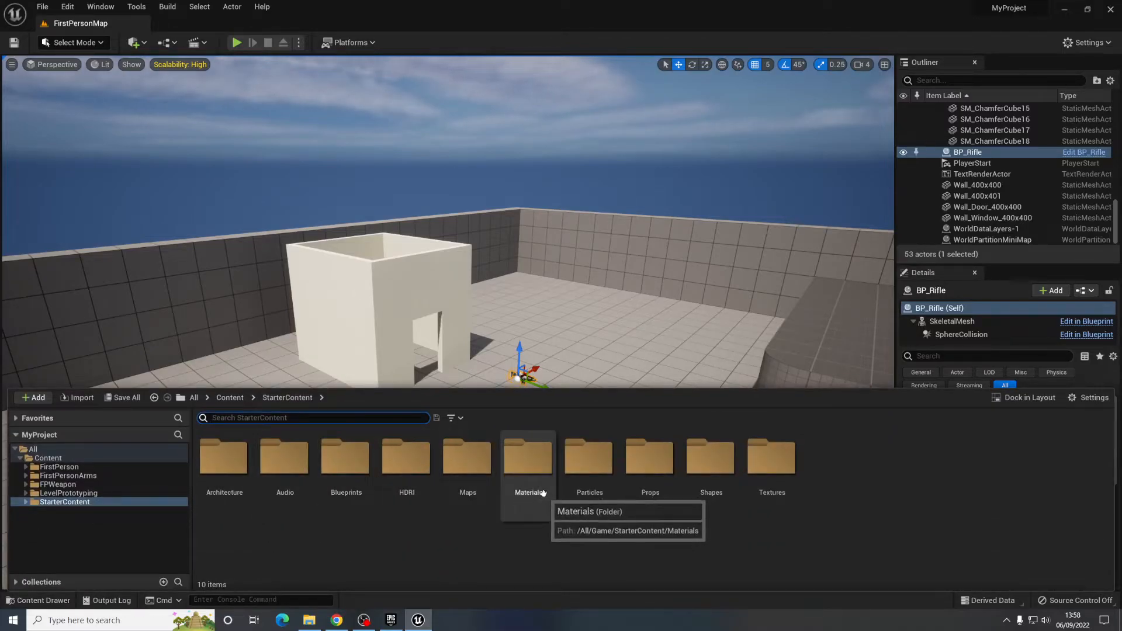
pyautogui.click(532, 473)
pyautogui.doubleClick(532, 472)
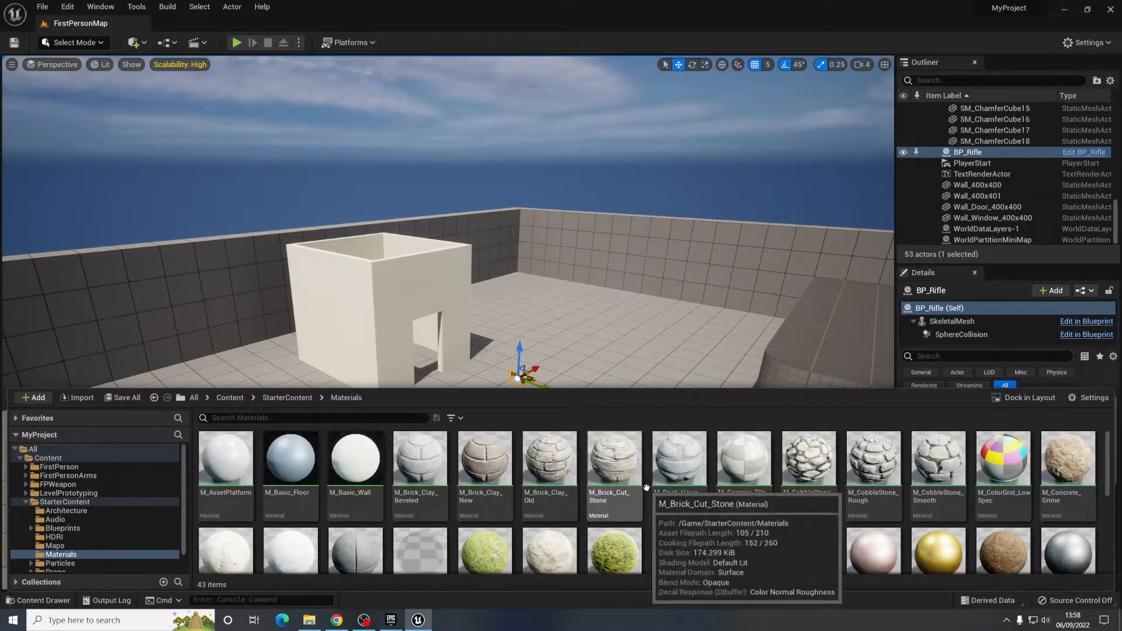
pyautogui.scroll(-1, 647, 487)
pyautogui.scroll(3, 620, 494)
# - Dock the Content Drawer in the layout with the Materials folder open
pyautogui.moveTo(615, 189)
pyautogui.mouseDown(button='right')
pyautogui.moveTo(582, 220)
pyautogui.moveTo(564, 217)
pyautogui.moveTo(613, 173)
pyautogui.mouseUp(button='right')
pyautogui.press('w')
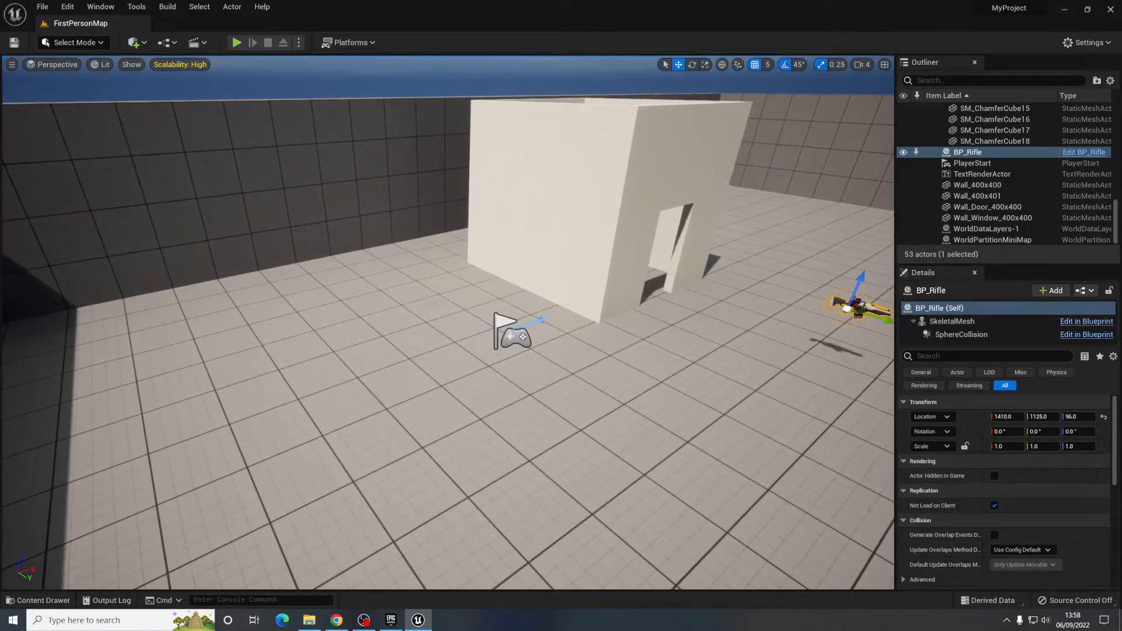
pyautogui.click(34, 602)
pyautogui.click(1017, 400)
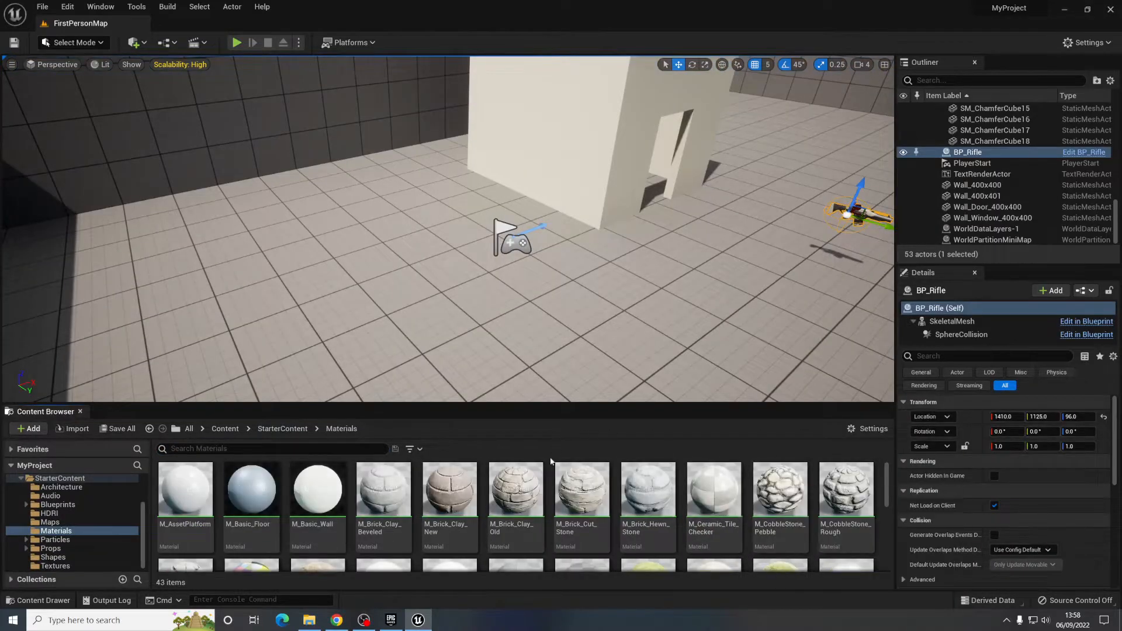
# - Apply the M_Brick_Clay_New material to the plain side wall nearest the player start and to the door wall
pyautogui.moveTo(447, 505); pyautogui.dragTo(551, 143)
pyautogui.press('s')
pyautogui.moveTo(551, 142); pyautogui.dragTo(567, 136, button='right')
pyautogui.moveTo(456, 506); pyautogui.dragTo(511, 285)
pyautogui.moveTo(511, 285); pyautogui.dragTo(445, 301, button='right')
pyautogui.press('d')
pyautogui.moveTo(576, 393); pyautogui.dragTo(526, 383, button='right')
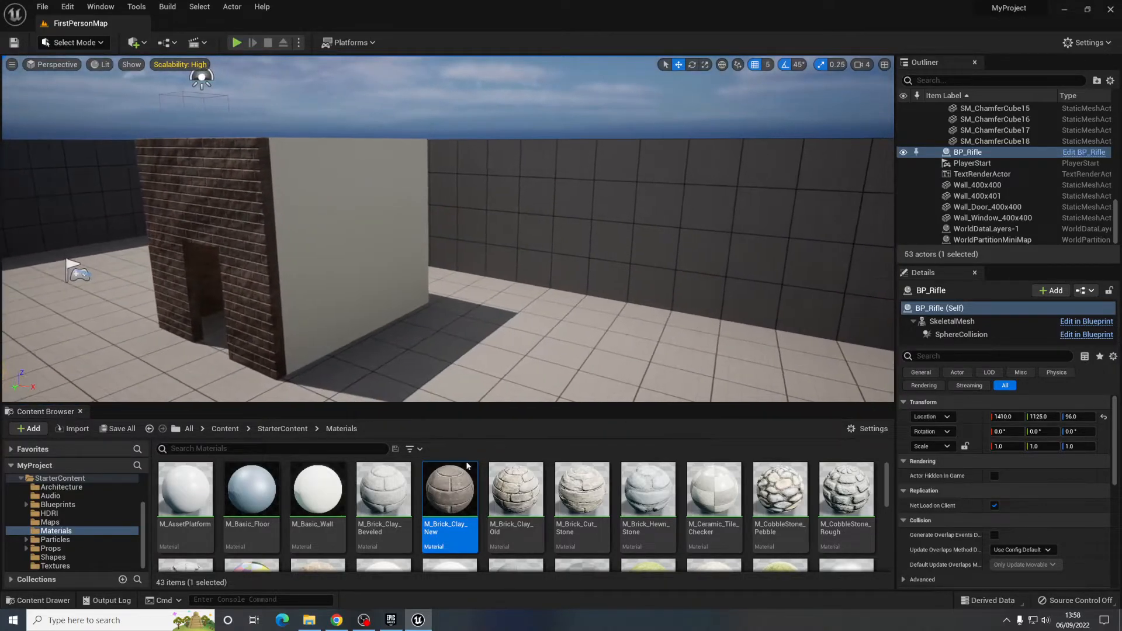
# - Apply M_Brick_Clay_New to the remaining plain side wall and the window wall
pyautogui.moveTo(450, 491); pyautogui.dragTo(376, 313)
pyautogui.press('d')
pyautogui.moveTo(376, 314); pyautogui.dragTo(310, 345, button='right')
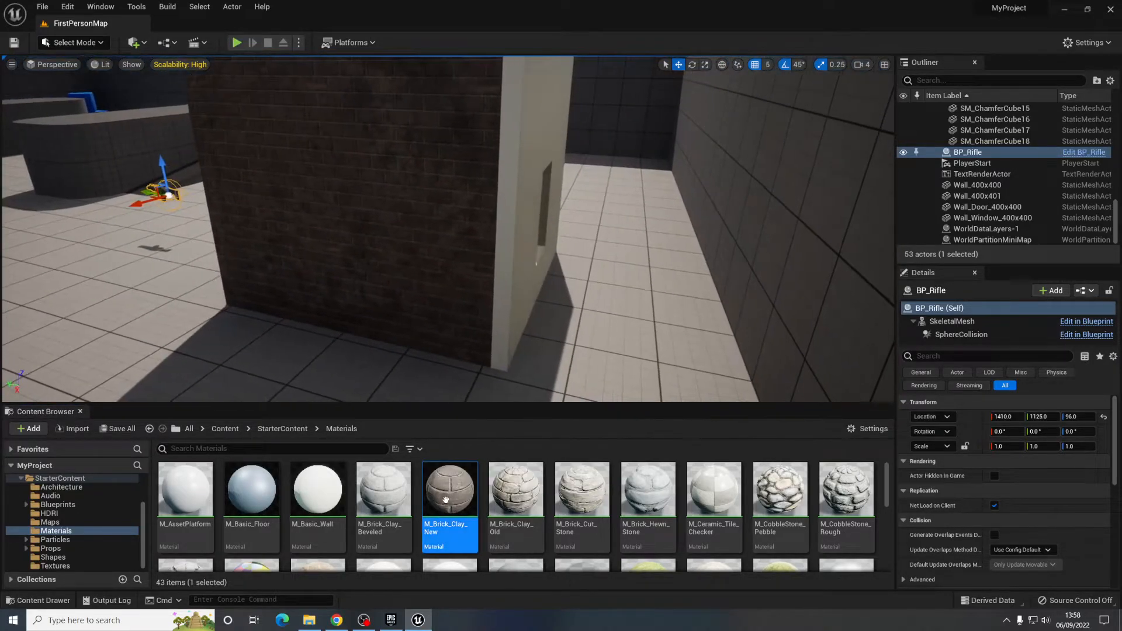
pyautogui.moveTo(538, 177); pyautogui.dragTo(538, 177)
pyautogui.moveTo(537, 177); pyautogui.dragTo(679, 134, button='right')
pyautogui.press('a')
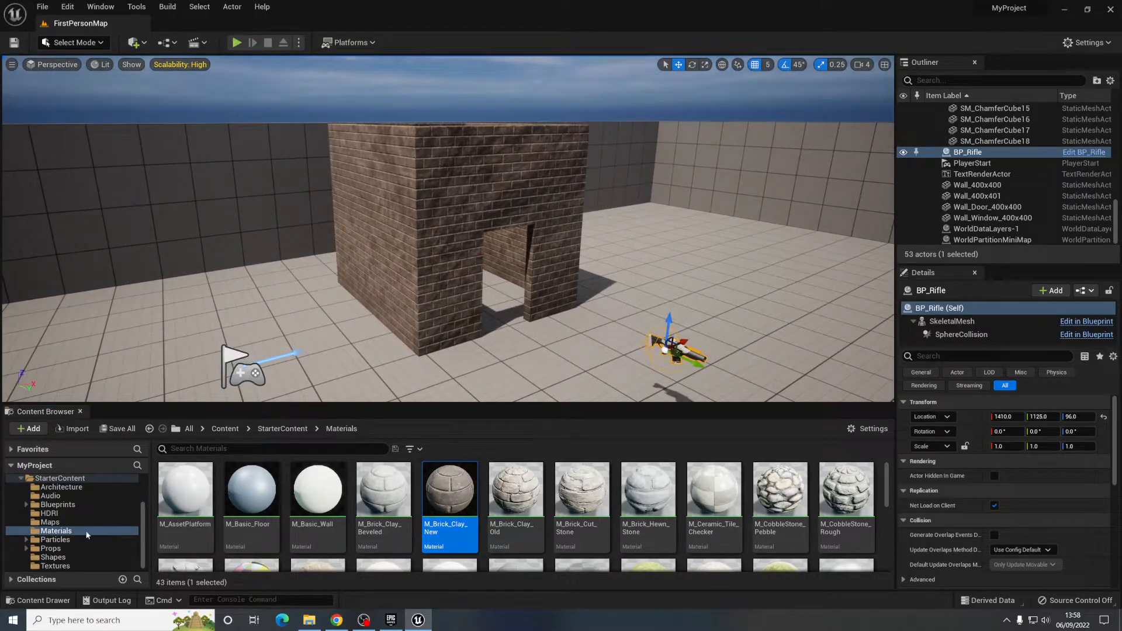
# - From the StarterContent Props folder, place SM_Bush at the room's front corner and SM_Chair beside the doorway, rotating the chair 135° about its vertical axis
pyautogui.click(51, 548)
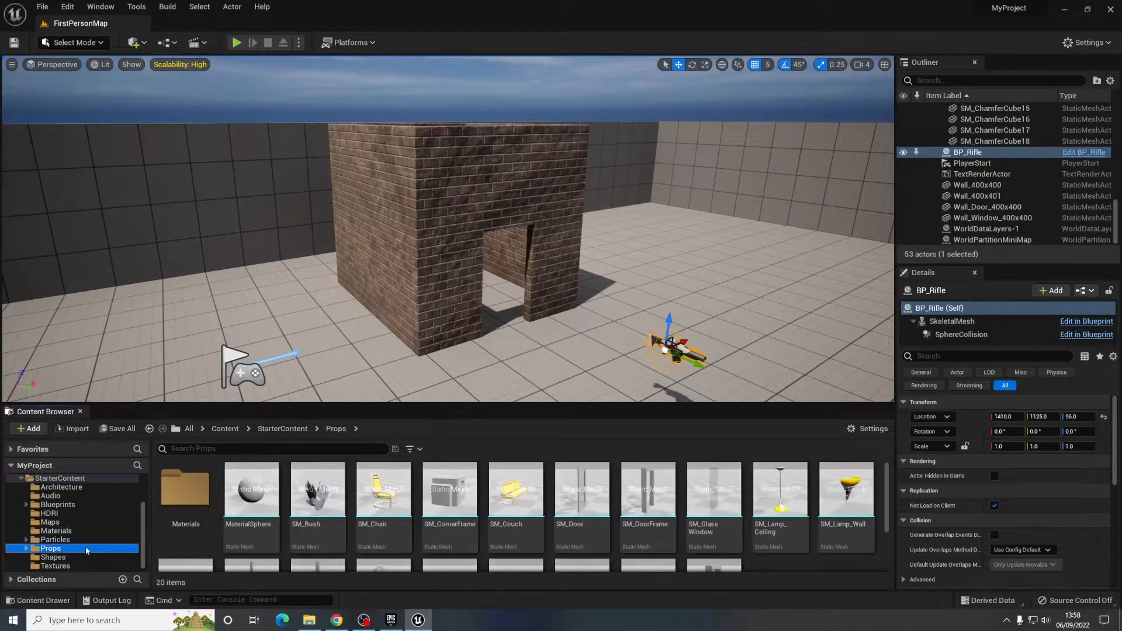
pyautogui.moveTo(318, 491); pyautogui.dragTo(369, 359)
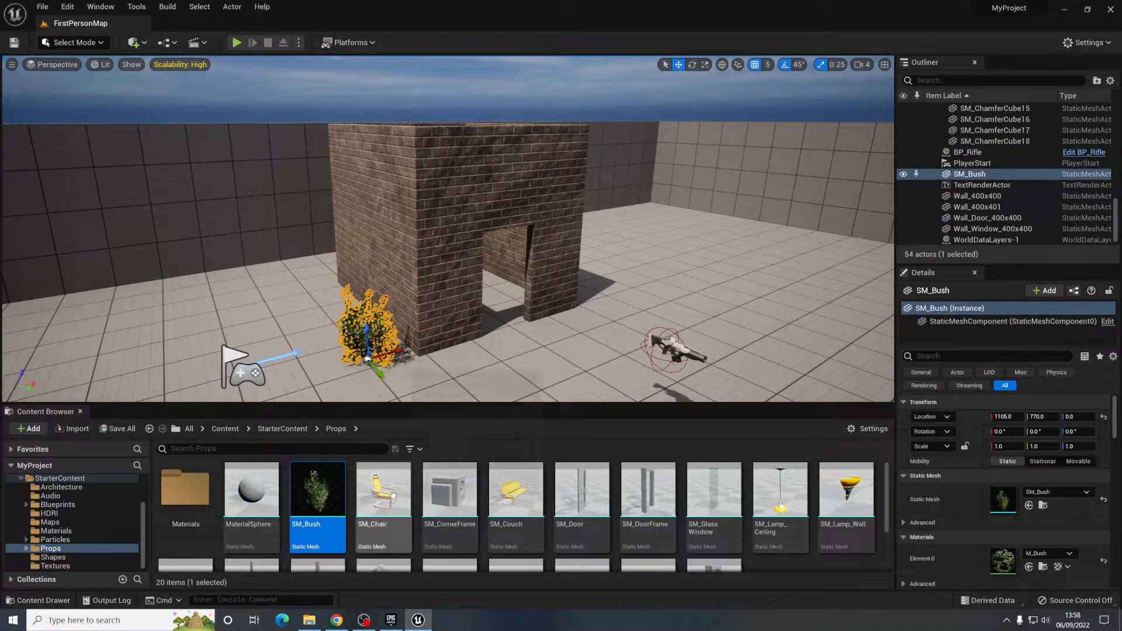
pyautogui.moveTo(384, 491); pyautogui.dragTo(591, 332)
pyautogui.press('e')
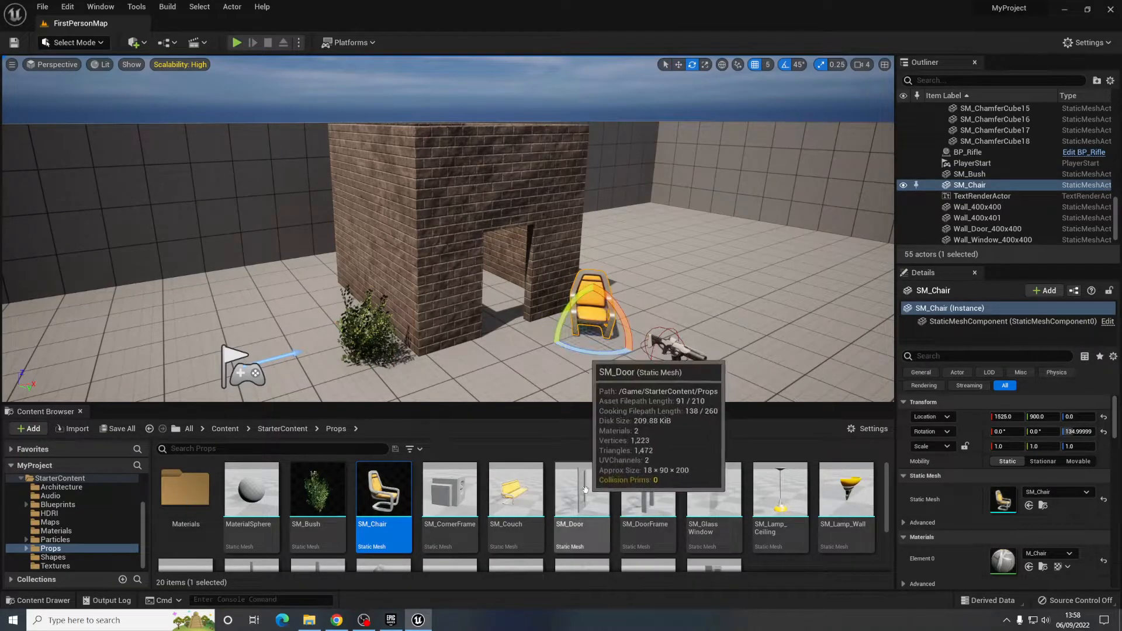
# - Place SM_DoorFrame rotated -90° about its vertical axis and fit it into the doorway at X 1385, Y 800
pyautogui.moveTo(650, 494); pyautogui.dragTo(470, 319)
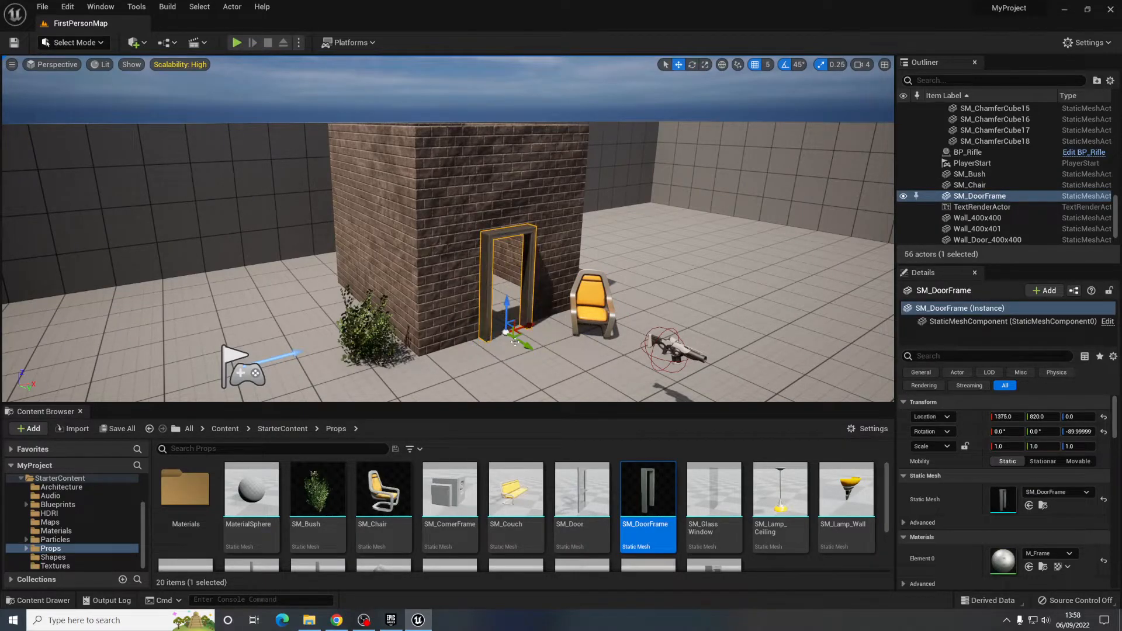
pyautogui.moveTo(522, 343); pyautogui.dragTo(518, 340)
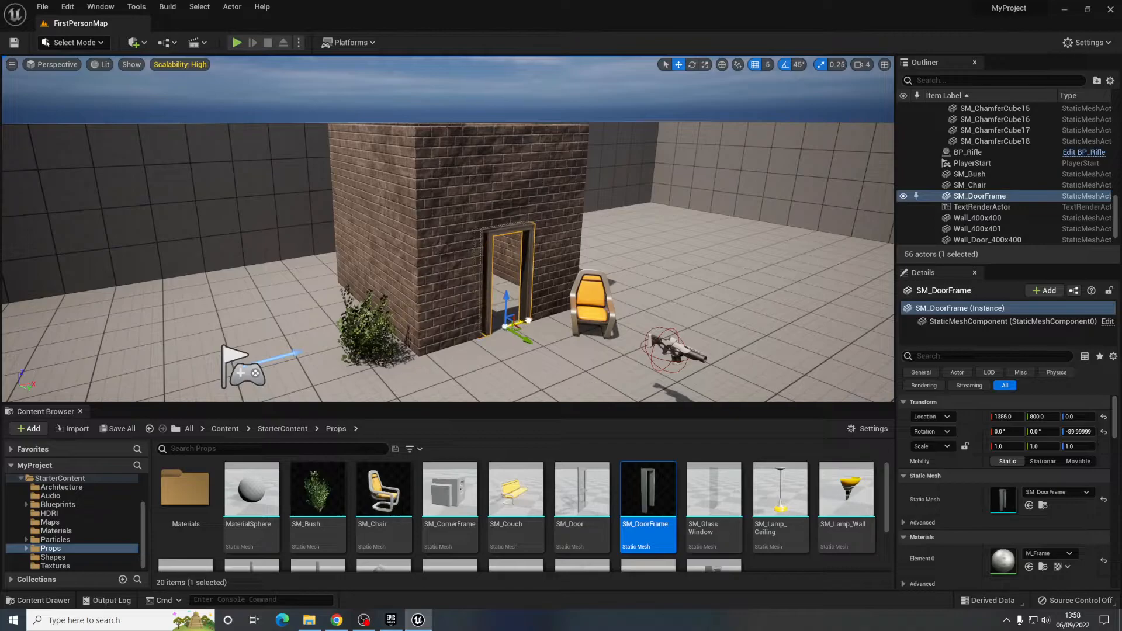
# - Place SM_Rock beside the room's side wall and SM_Stairs on the floor at X 1895, Y 930, rotating the stairs 90° about the vertical axis
pyautogui.moveTo(713, 328); pyautogui.dragTo(727, 326, button='right')
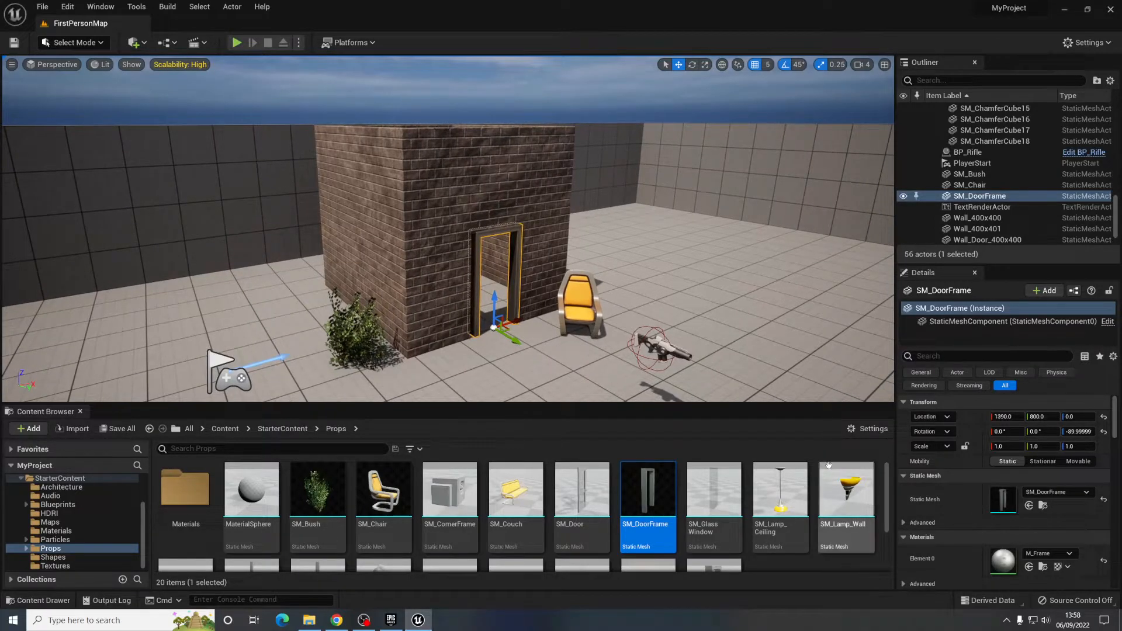
pyautogui.scroll(-2, 828, 465)
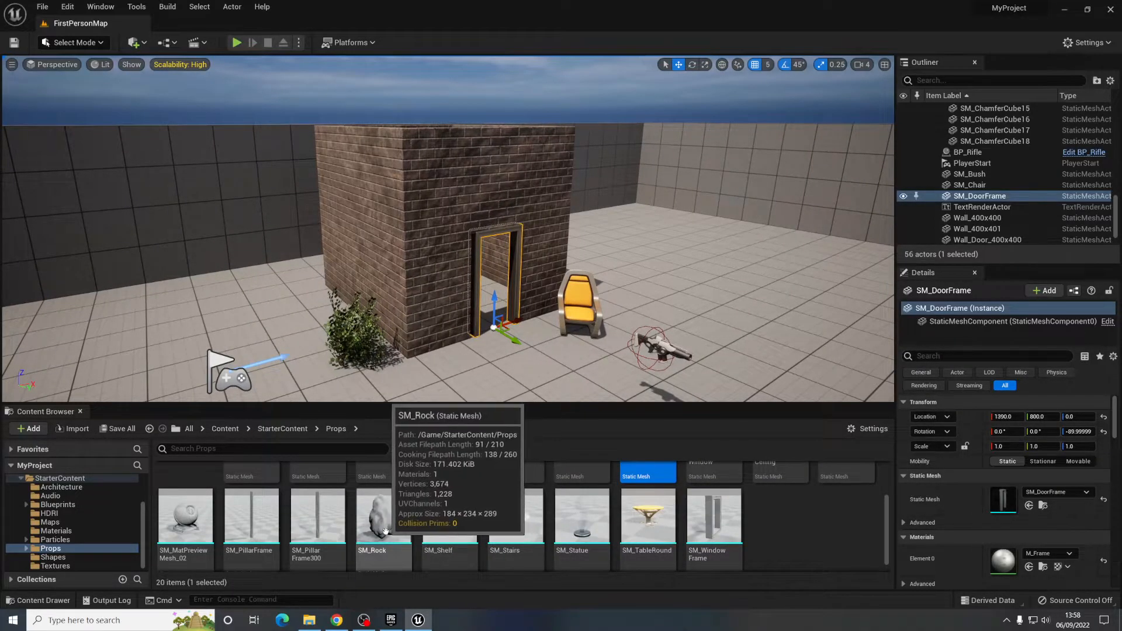
pyautogui.moveTo(385, 531); pyautogui.dragTo(258, 269)
pyautogui.moveTo(257, 269); pyautogui.dragTo(292, 269, button='right')
pyautogui.moveTo(516, 518); pyautogui.dragTo(647, 308)
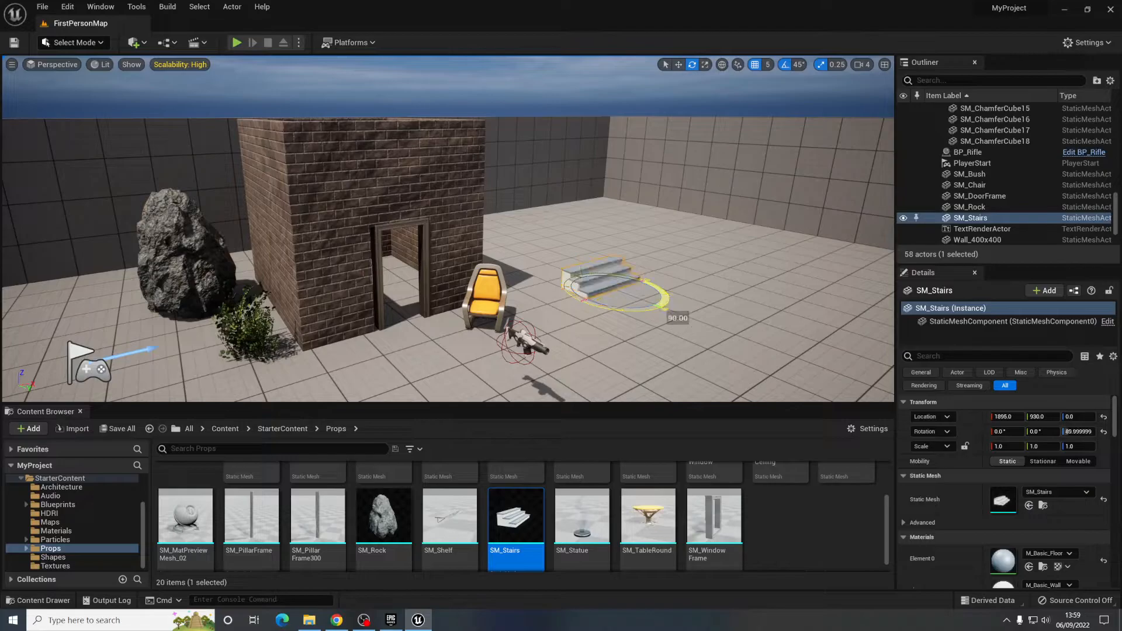
pyautogui.moveTo(639, 313); pyautogui.dragTo(608, 318, button='right')
# - From the StarterContent Particles folder, place P_Fire on the bush and P_Sparks high on the door wall above the chair
pyautogui.click(65, 540)
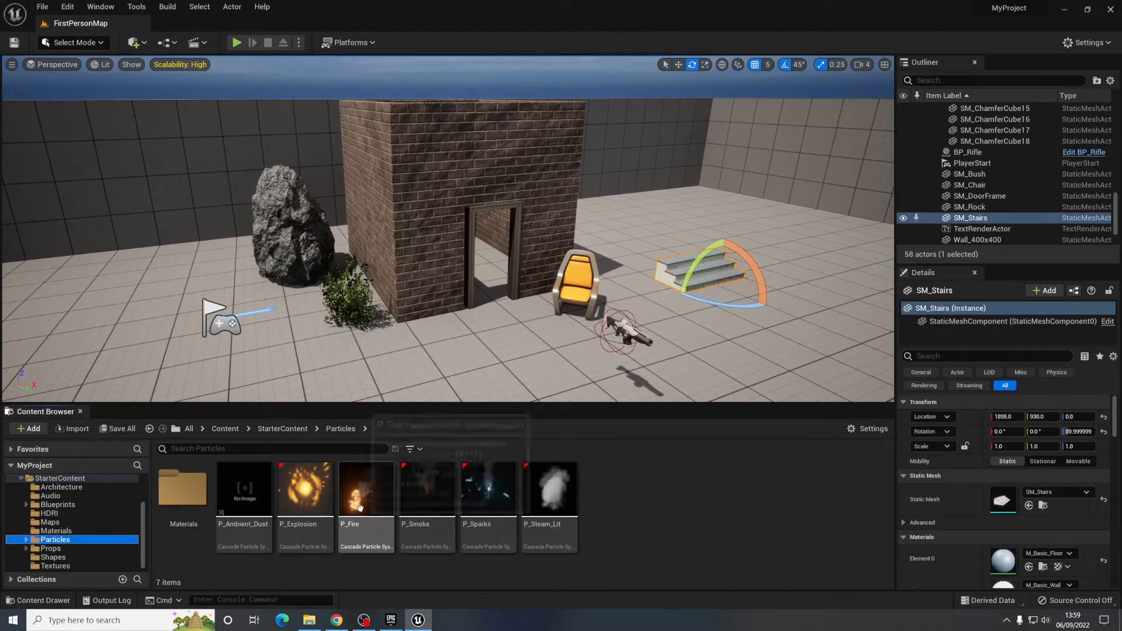
pyautogui.moveTo(364, 491); pyautogui.dragTo(525, 401)
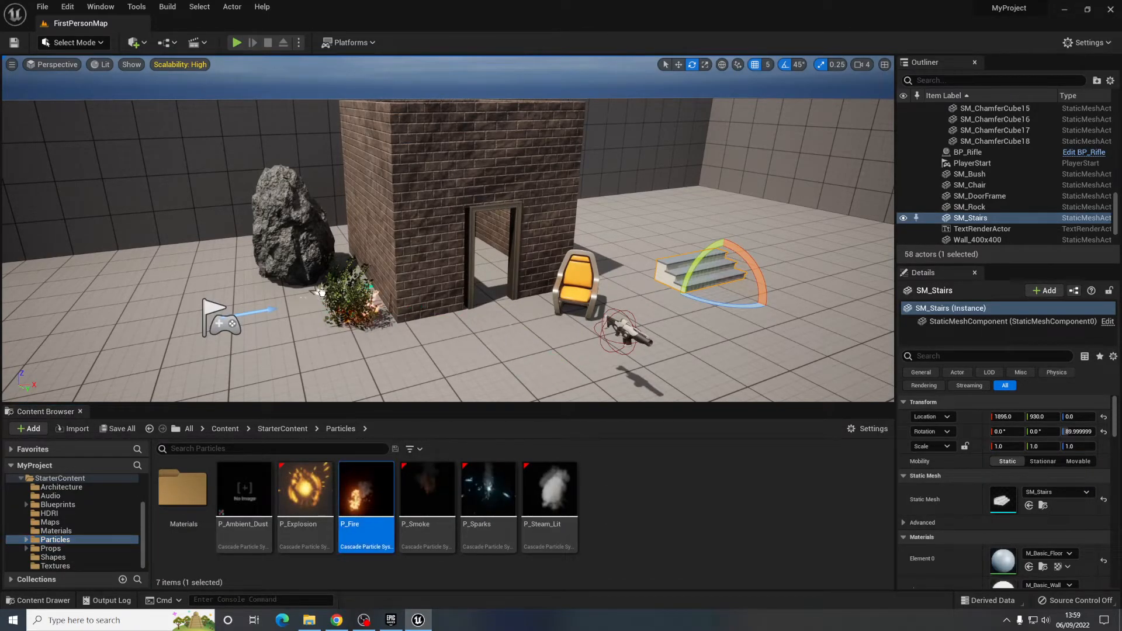
pyautogui.moveTo(345, 301); pyautogui.dragTo(344, 301)
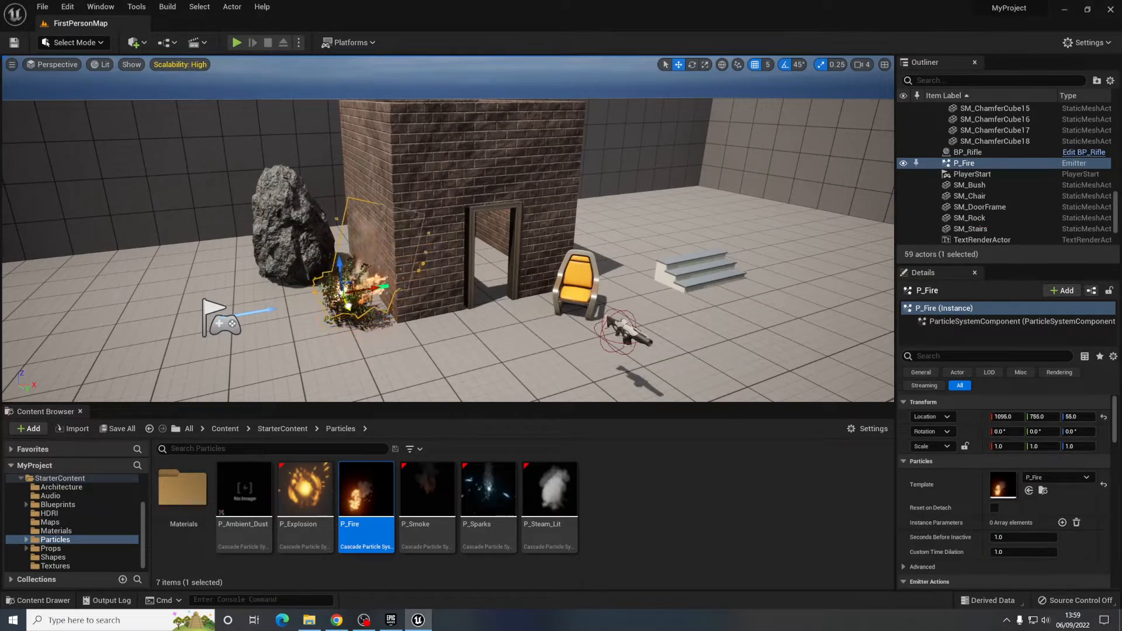
pyautogui.moveTo(491, 352); pyautogui.dragTo(495, 338, button='right')
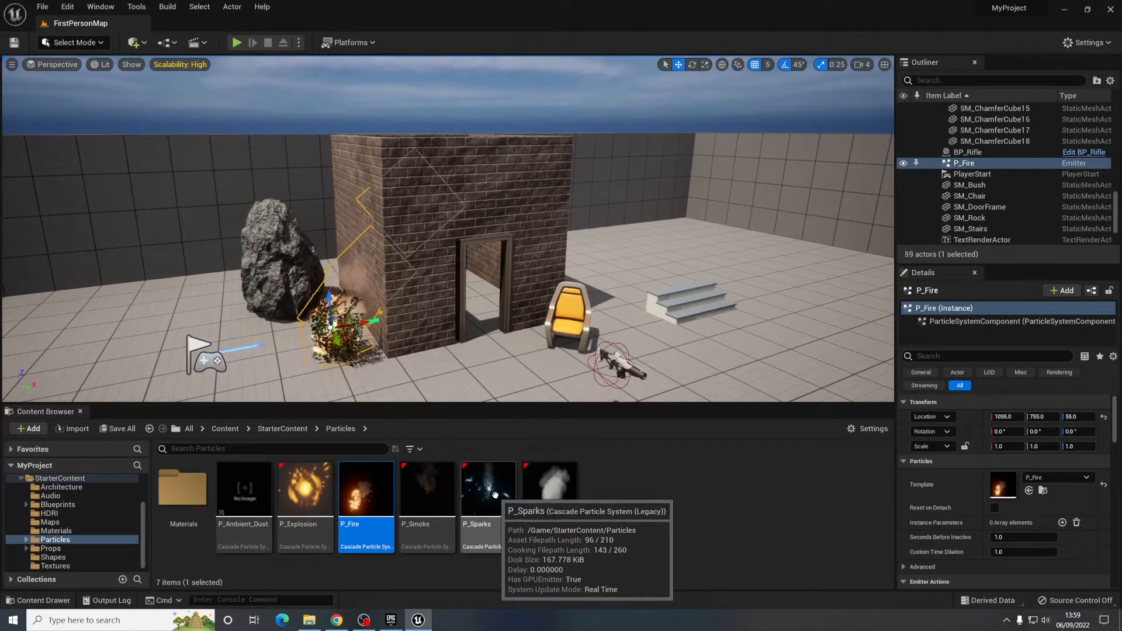
pyautogui.moveTo(485, 494); pyautogui.dragTo(514, 321)
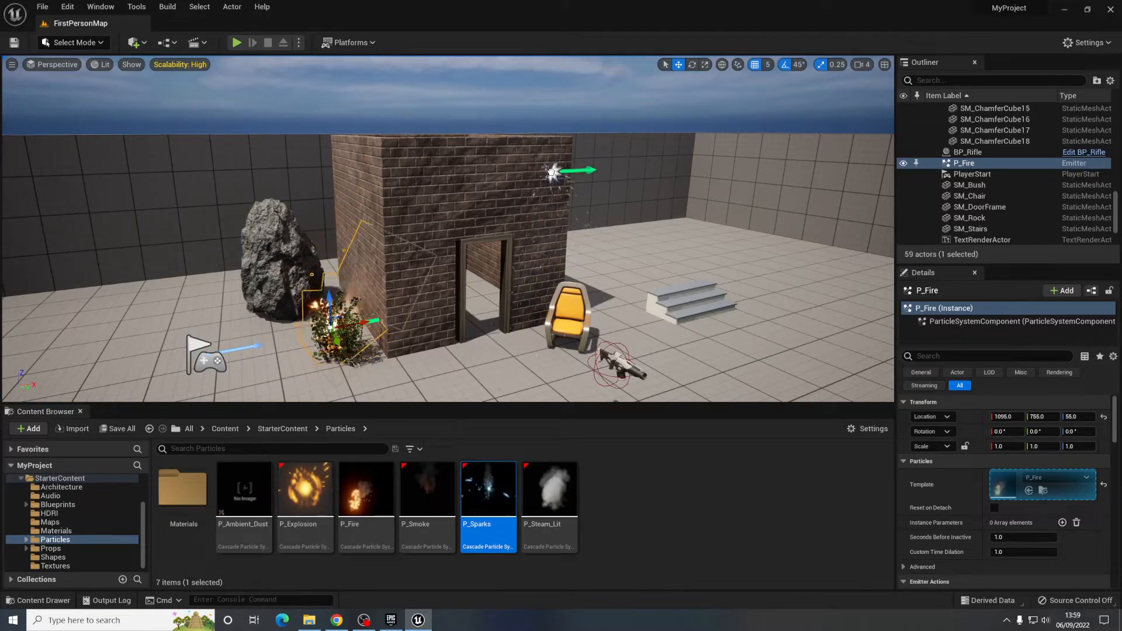
pyautogui.moveTo(546, 188); pyautogui.dragTo(546, 188)
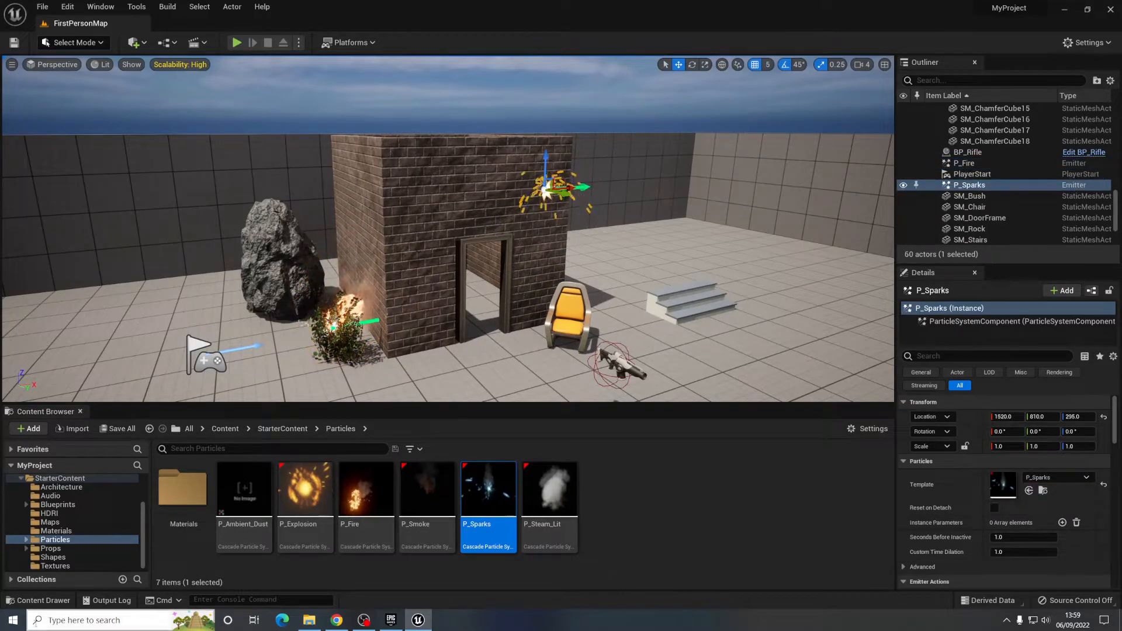
# - Place SM_Lamp_Wall rotated 90° about its vertical axis and mount it at the sparks on the door wall at X 1525, Y 805, Z 285
pyautogui.click(50, 548)
pyautogui.scroll(-1, 780, 503)
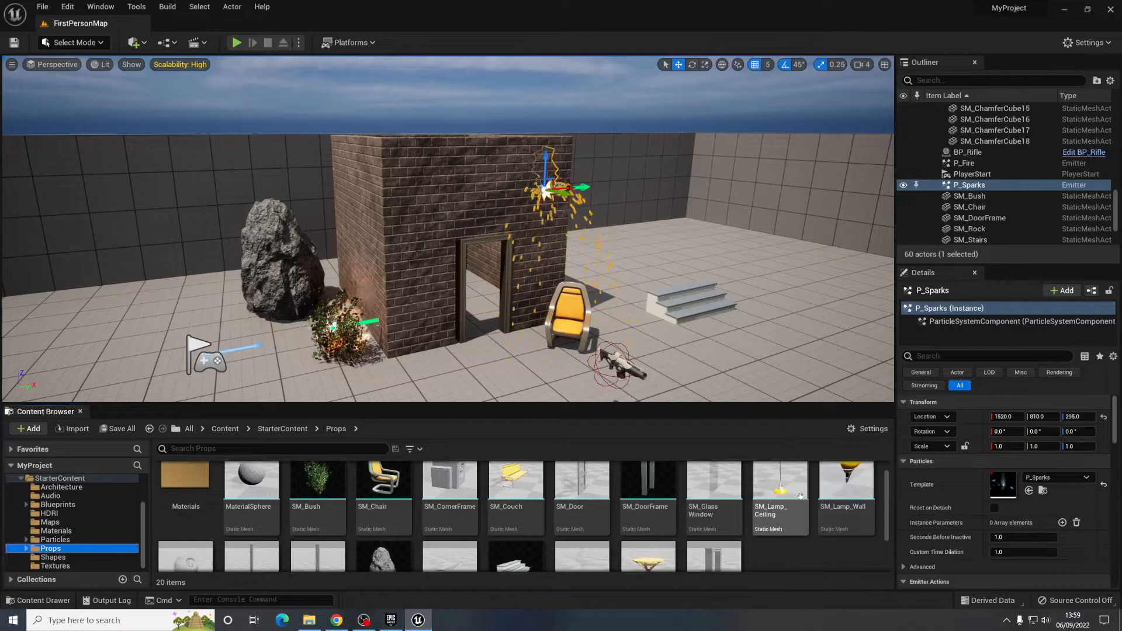
pyautogui.moveTo(847, 486); pyautogui.dragTo(542, 239)
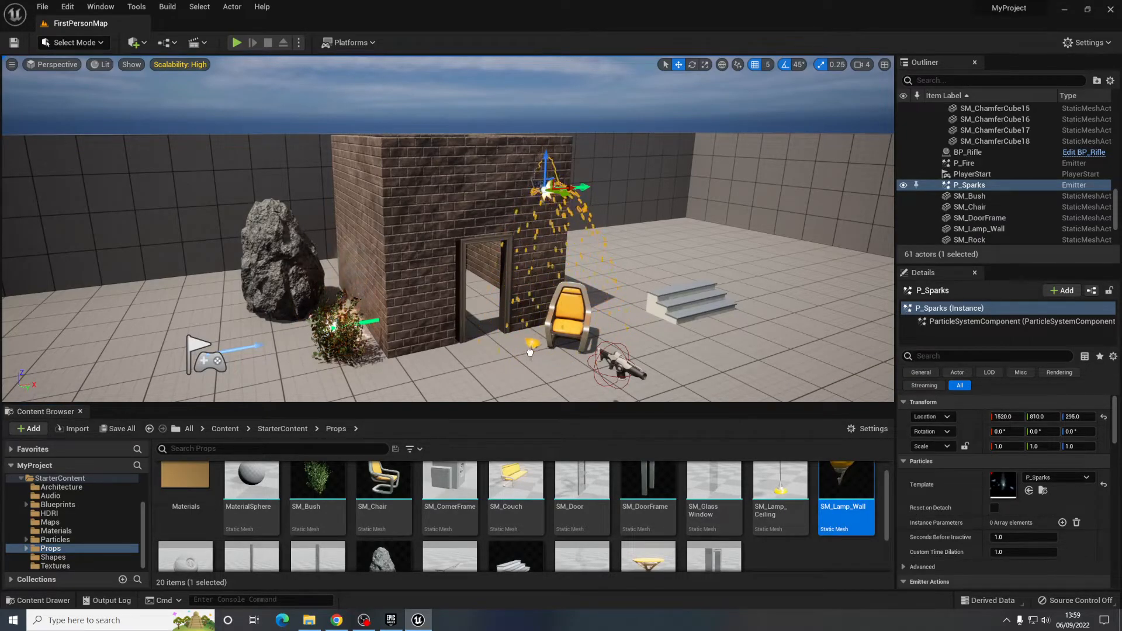
pyautogui.moveTo(530, 352); pyautogui.dragTo(530, 351)
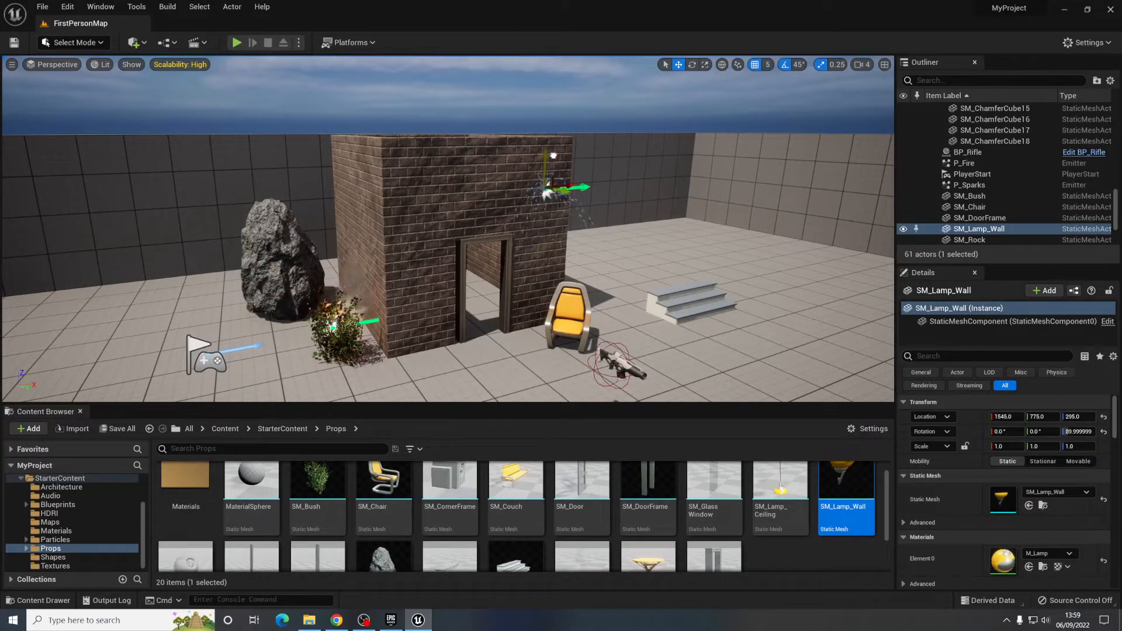
pyautogui.press('f')
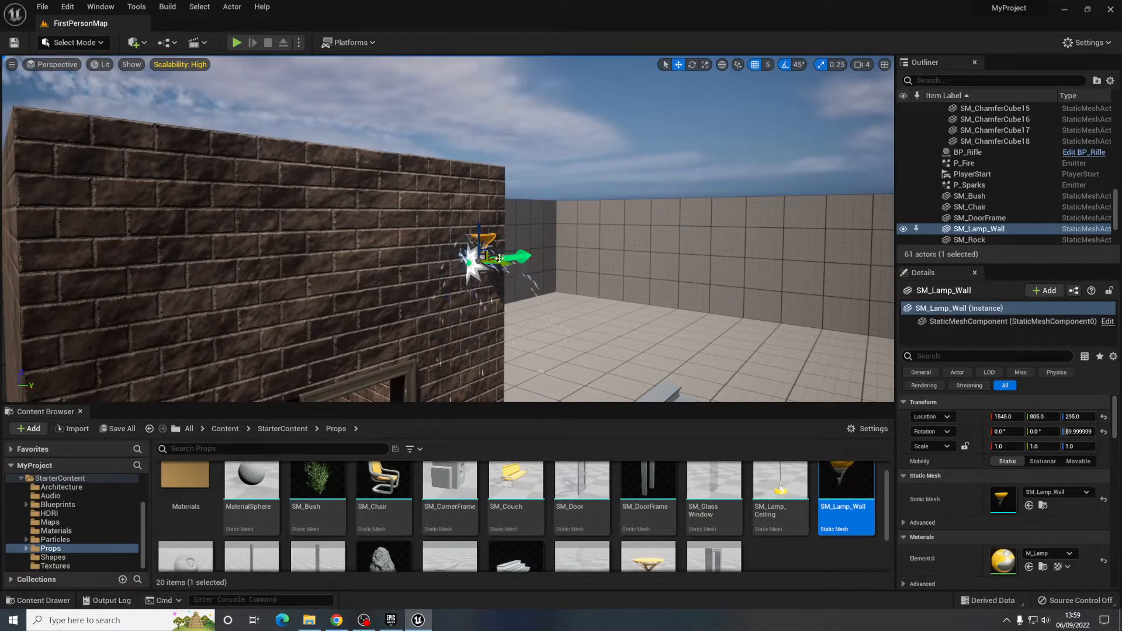
pyautogui.moveTo(498, 258); pyautogui.dragTo(481, 258)
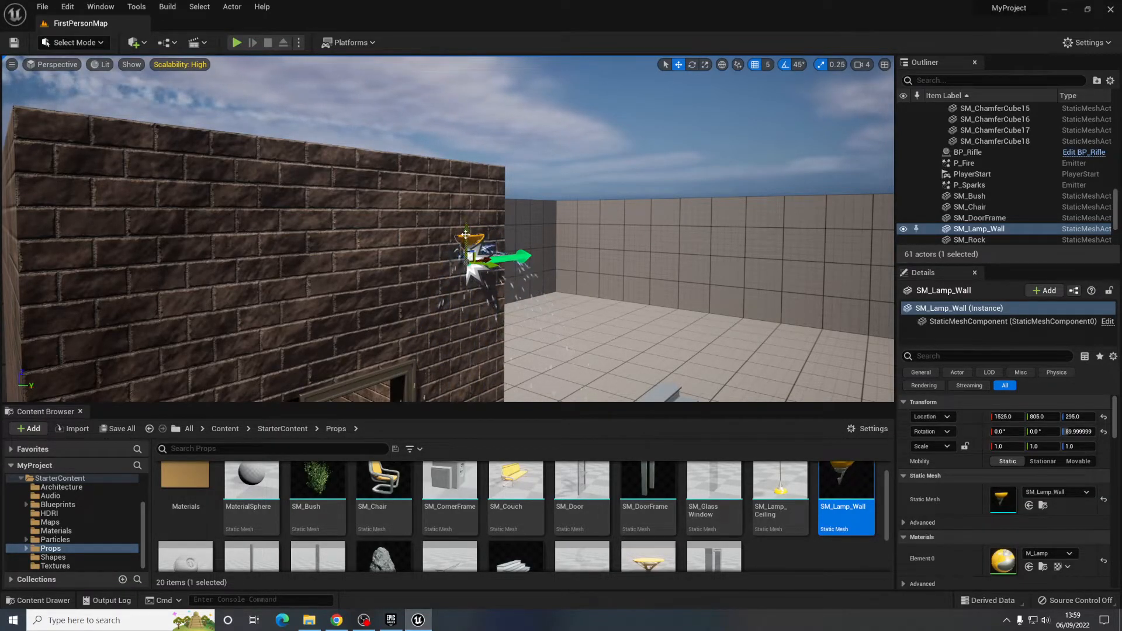
pyautogui.press('s')
pyautogui.moveTo(491, 257); pyautogui.dragTo(409, 292, button='right')
pyautogui.scroll(1, 364, 539)
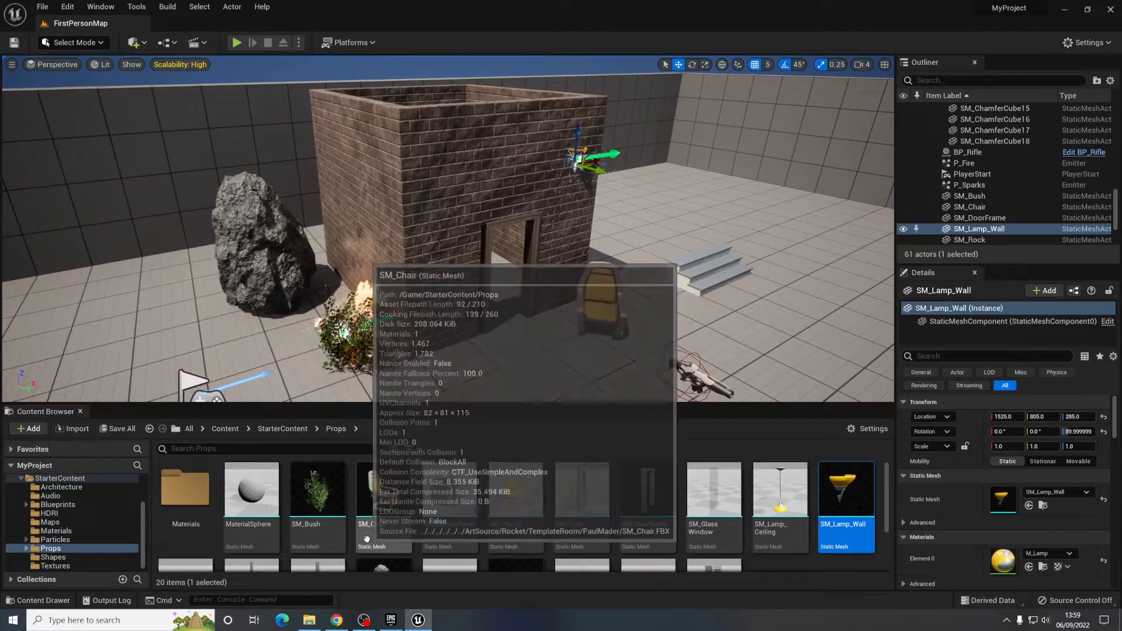
# - Play-test the level from beside the room, walking past the props and up to the doorway, and stop the session
pyautogui.moveTo(748, 335)
pyautogui.mouseDown(button='right')
pyautogui.moveTo(746, 310)
pyautogui.moveTo(733, 323)
pyautogui.mouseUp(button='right')
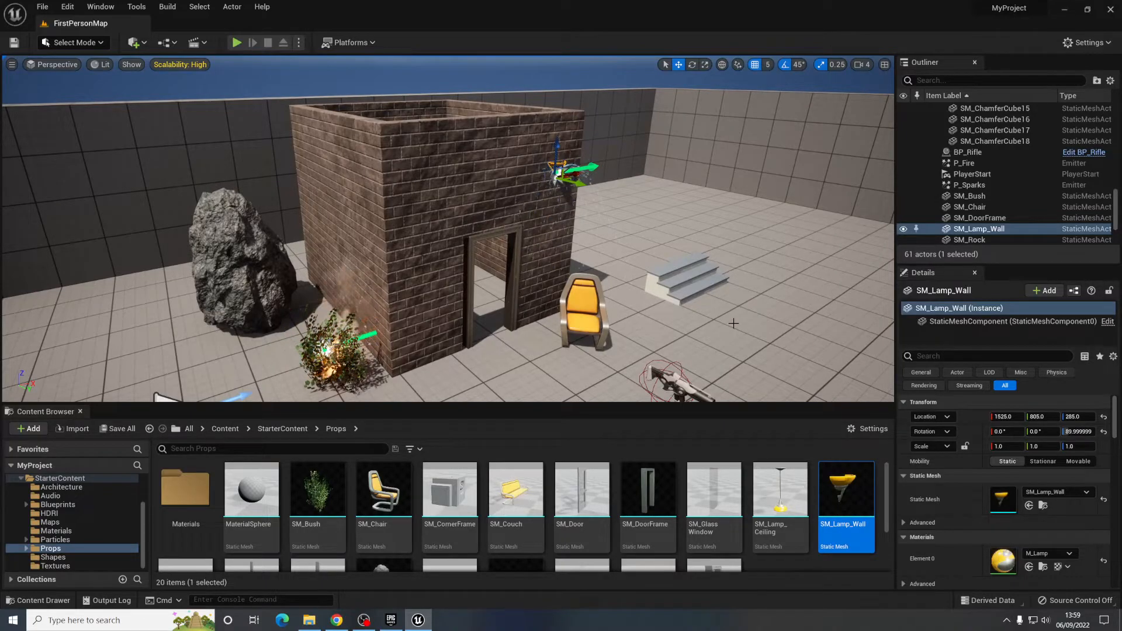
pyautogui.moveTo(529, 233); pyautogui.dragTo(356, 232, button='right')
pyautogui.press('w')
pyautogui.press('s')
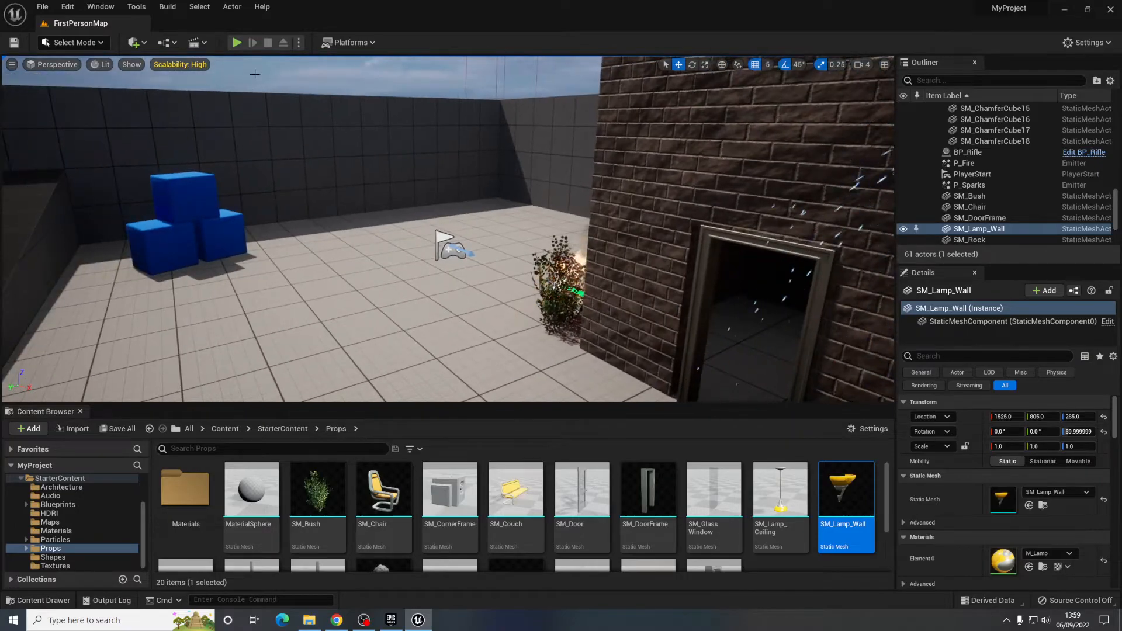
pyautogui.click(236, 43)
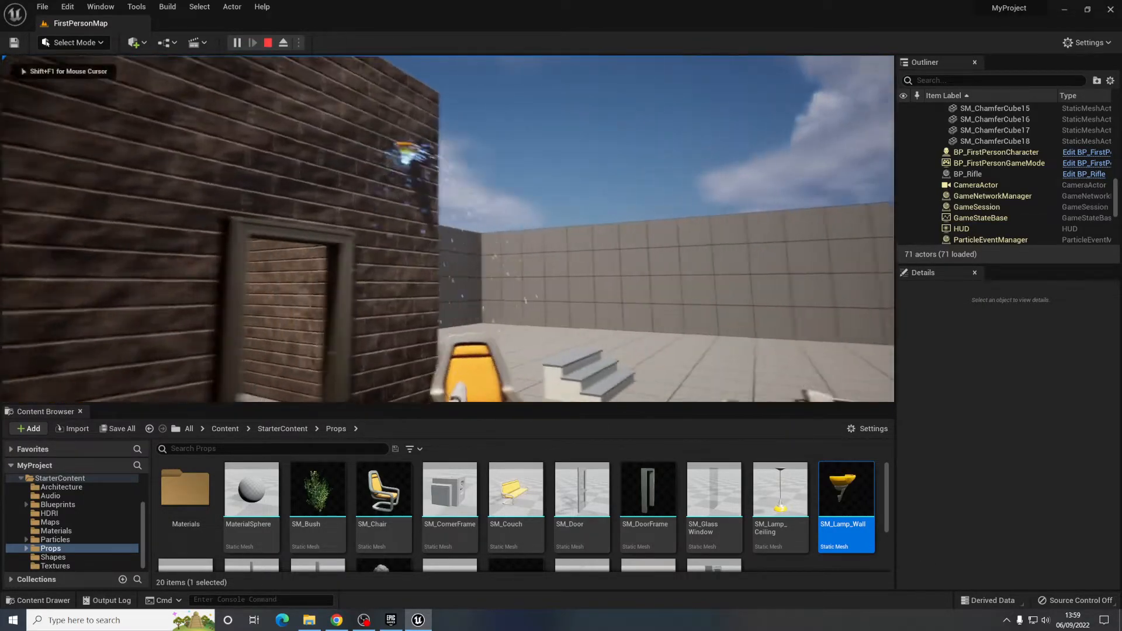
pyautogui.press('d')
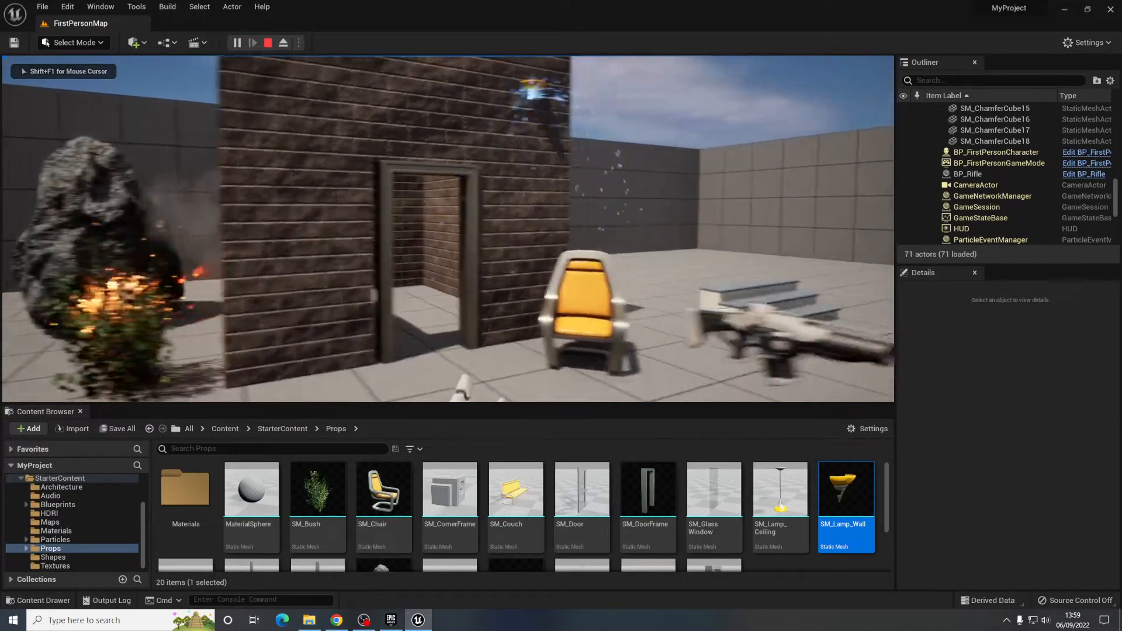
pyautogui.press('w')
pyautogui.press('w')
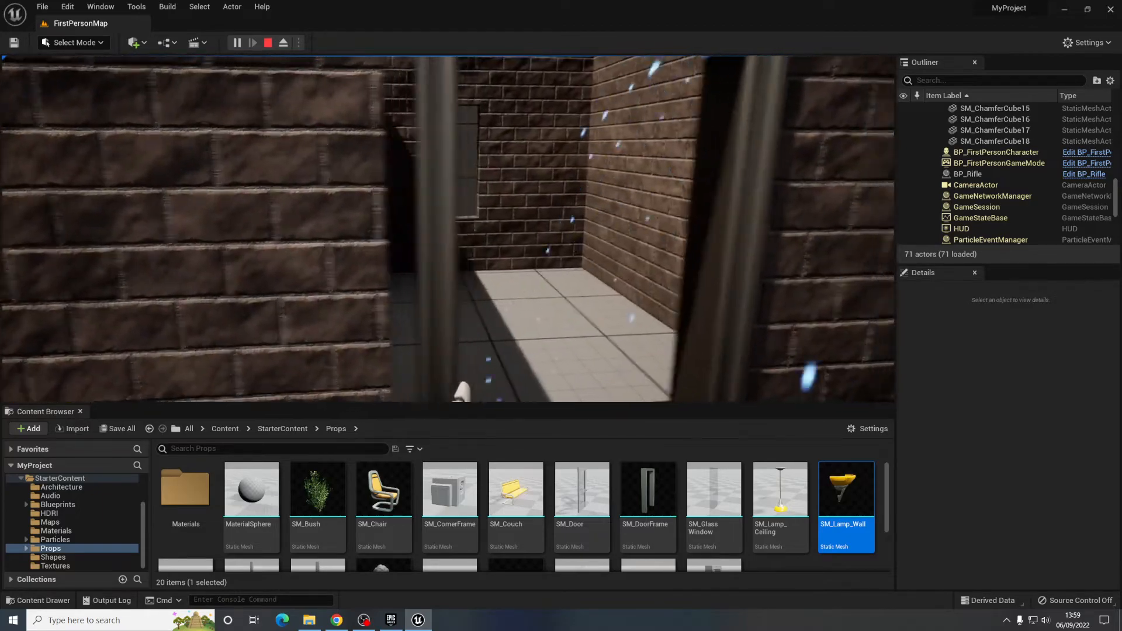
pyautogui.press('Escape')
pyautogui.press('f')
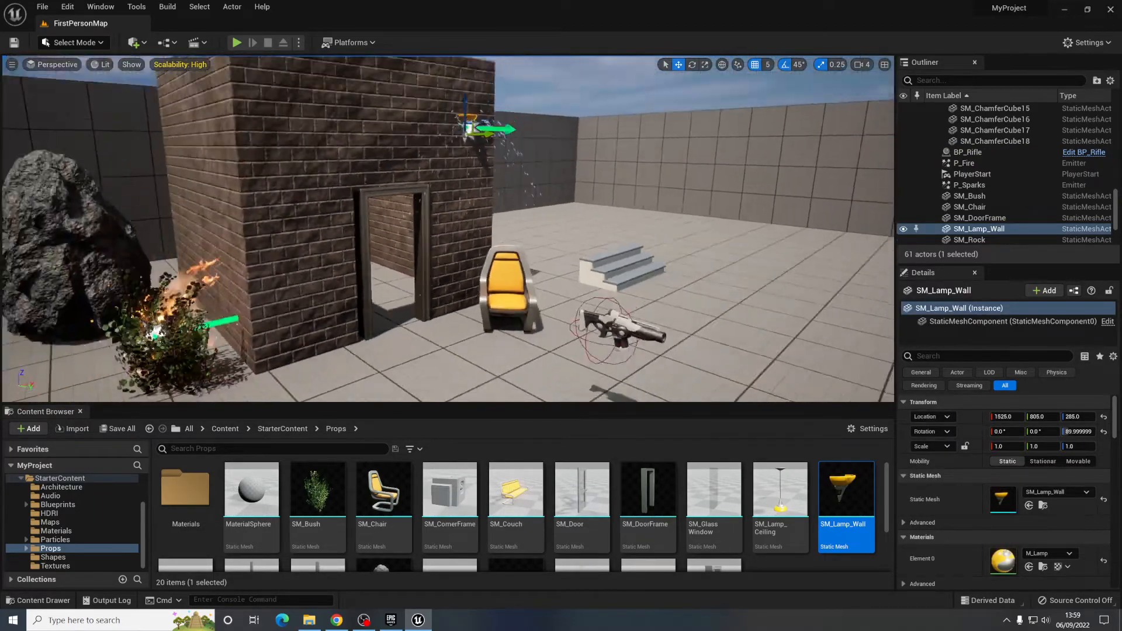
# - Play-test the level again to check the player's collision with the rock and the stairs, and end the session
pyautogui.hotkey('alt', 'p')
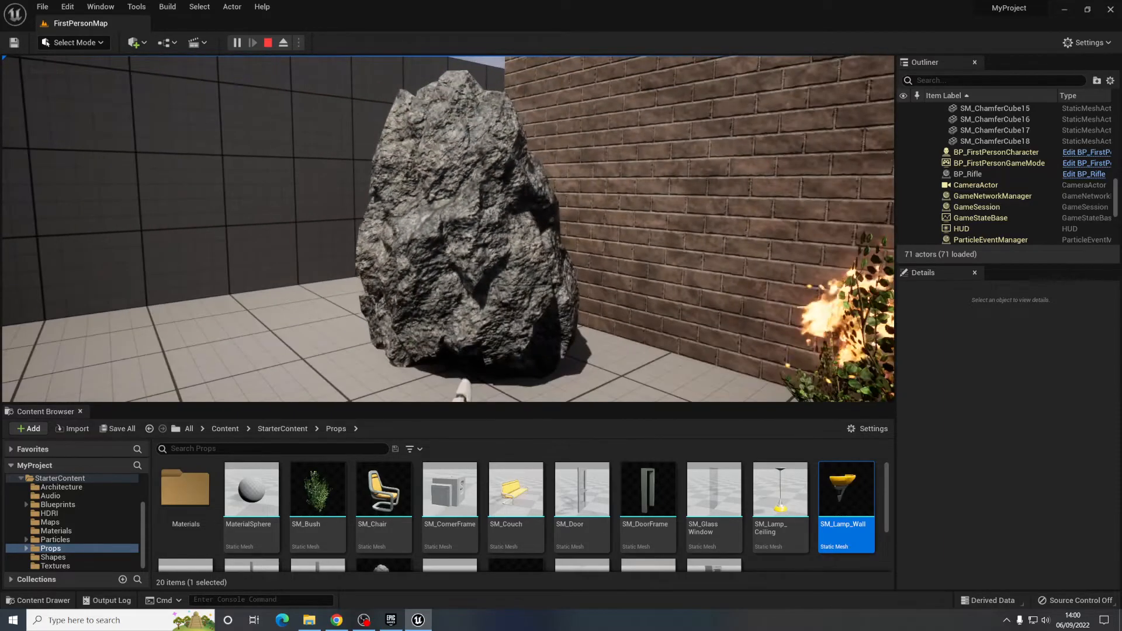
pyautogui.press('w')
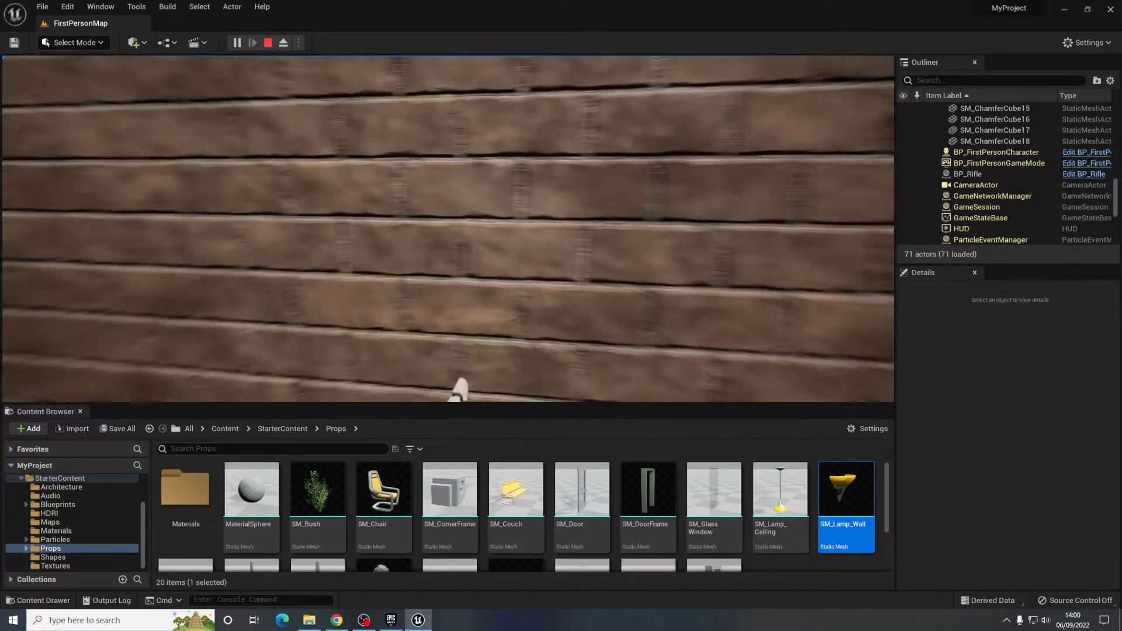
pyautogui.press('w')
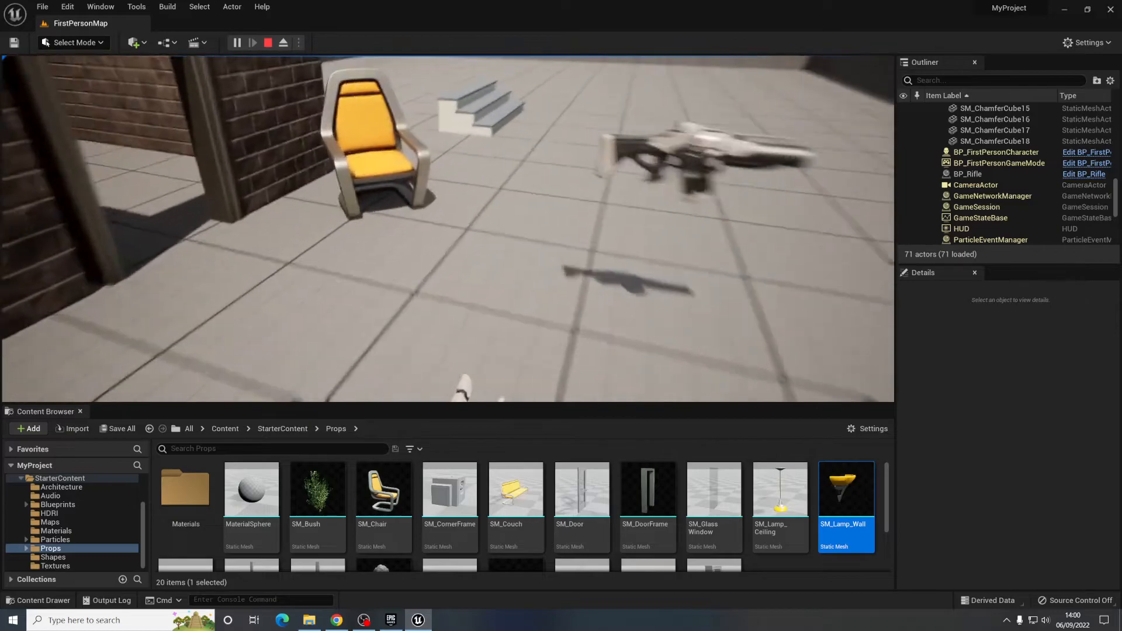
pyautogui.press('w')
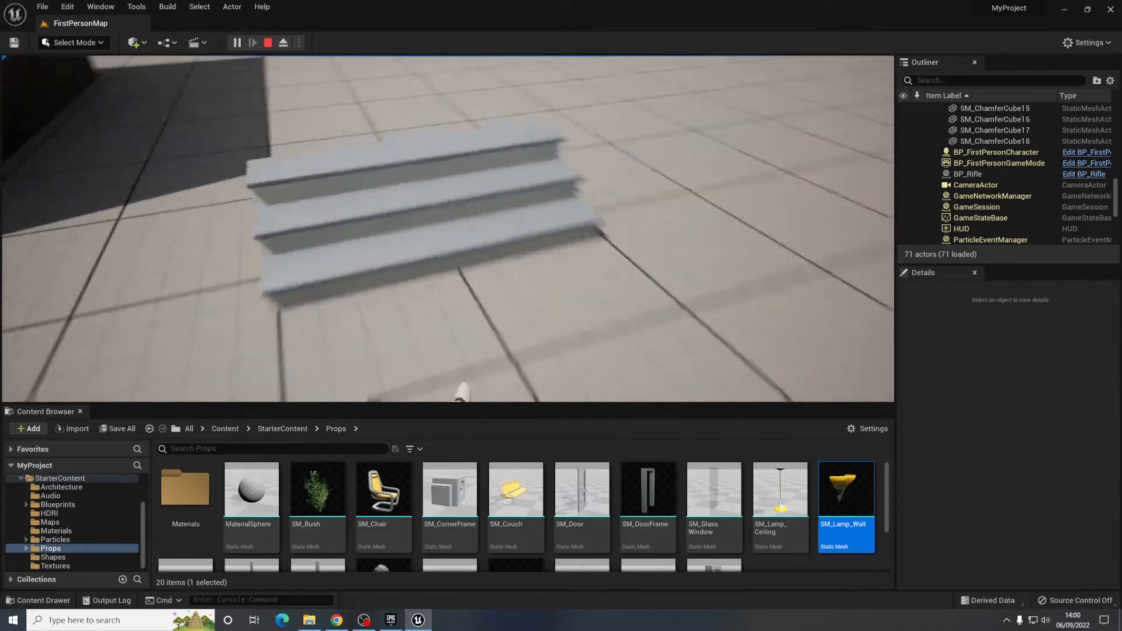
pyautogui.press('w')
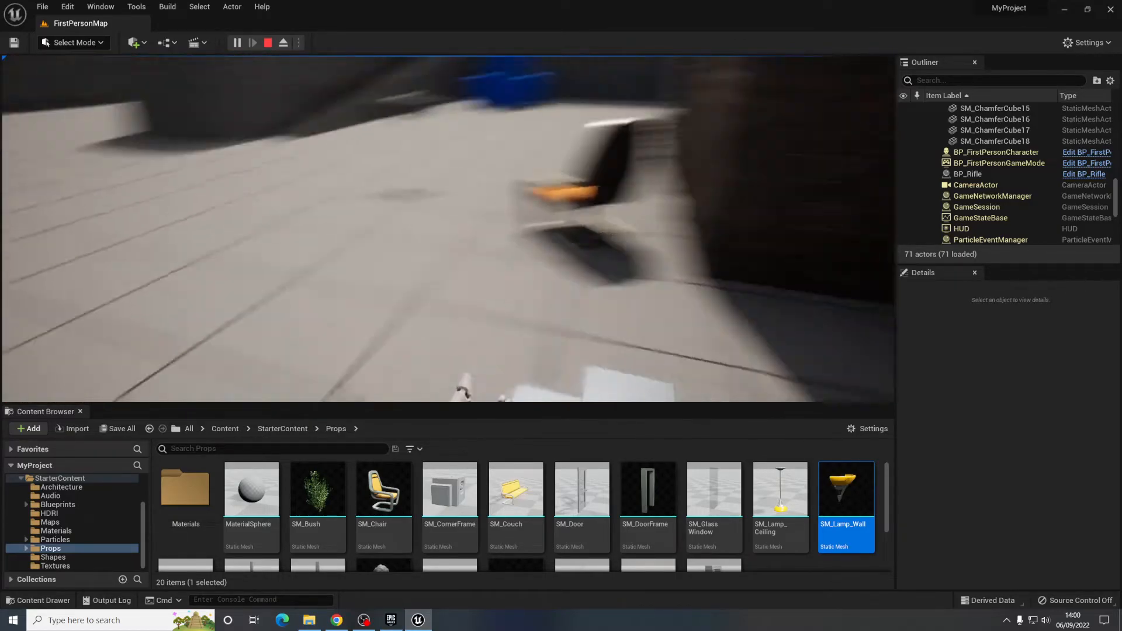
pyautogui.press('w')
pyautogui.press('Escape')
# - Open the SM_Stairs mesh for editing and add a 26DOP simplified collision to it
pyautogui.click(466, 276)
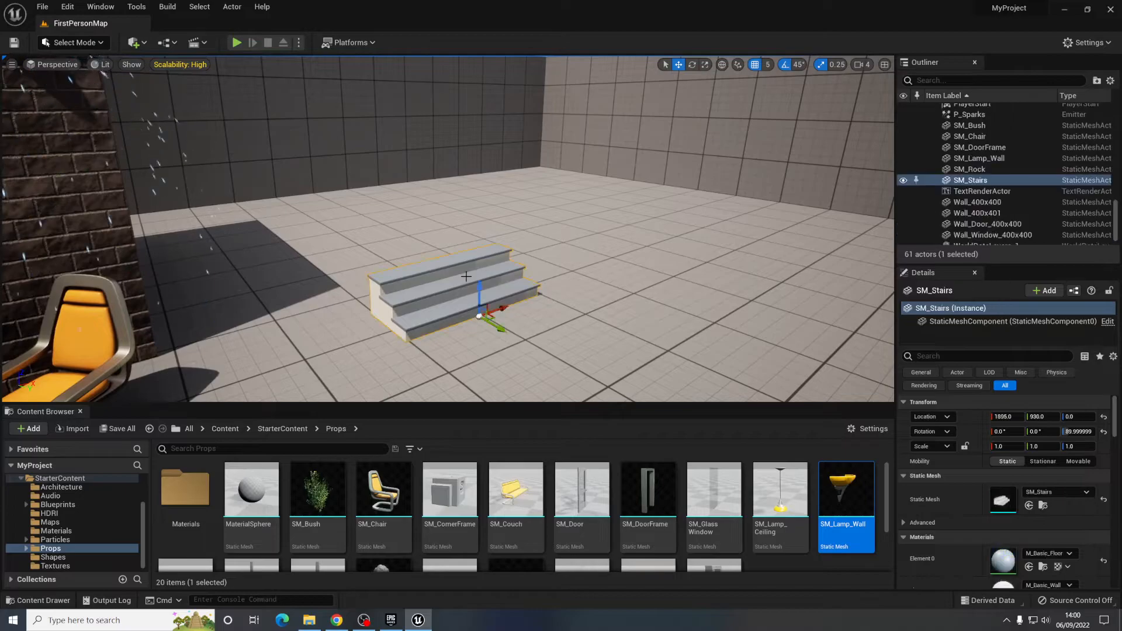
pyautogui.scroll(-2, 561, 508)
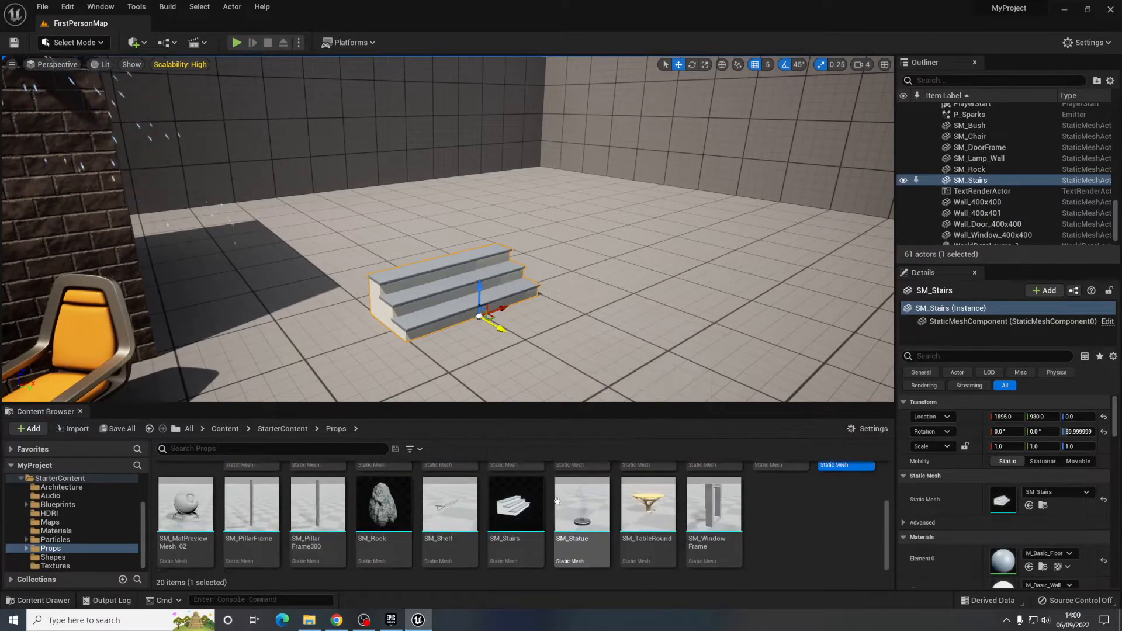
pyautogui.click(514, 525)
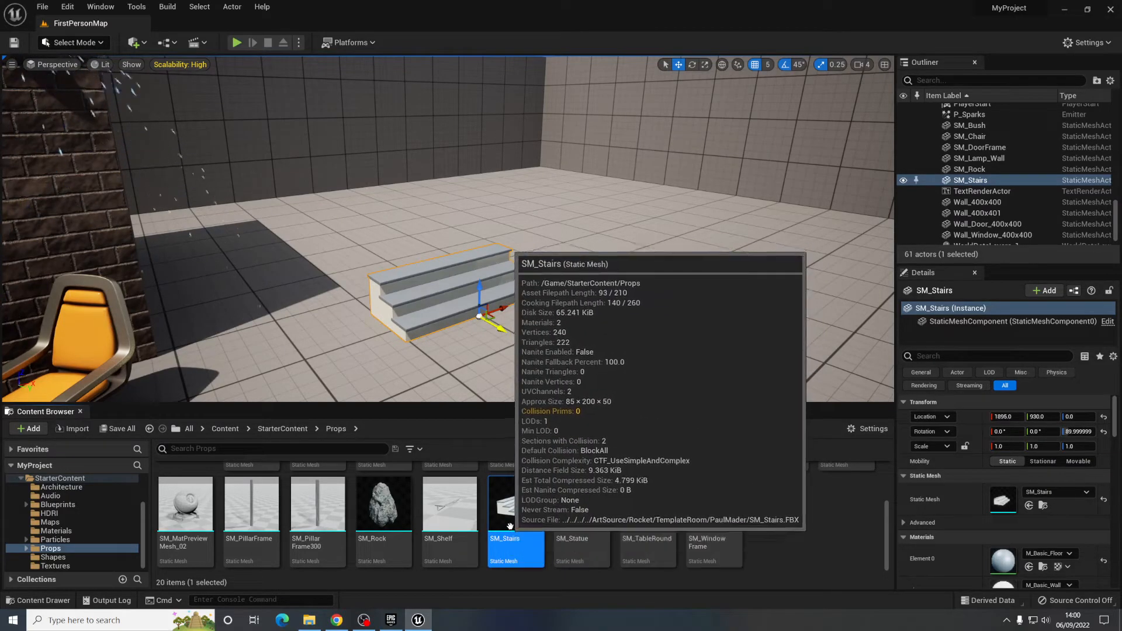
pyautogui.doubleClick(514, 510)
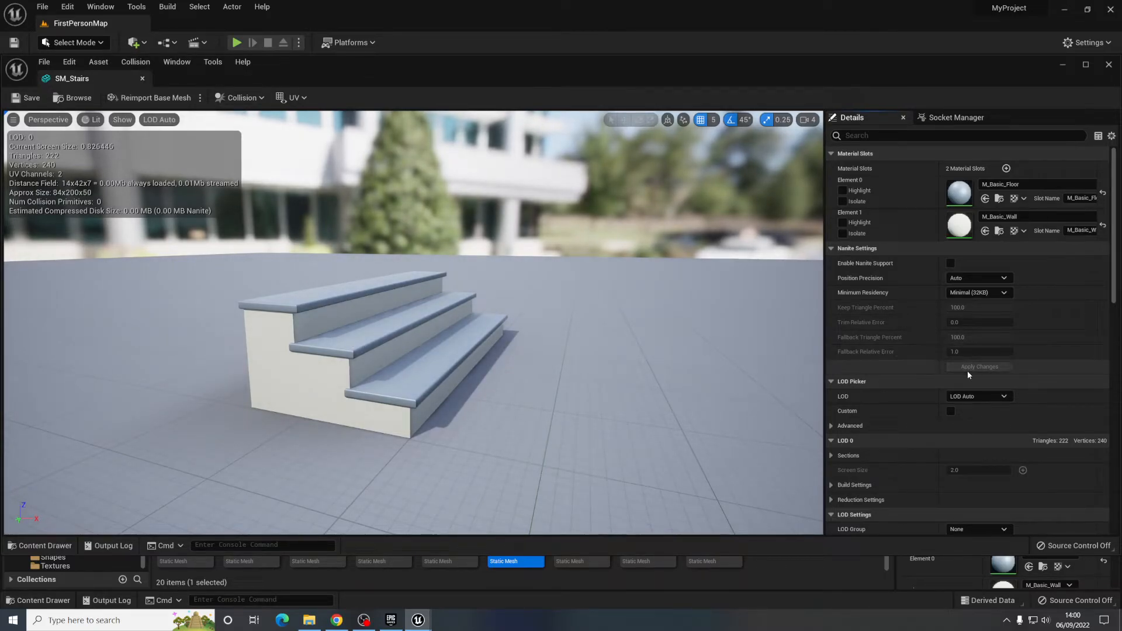
pyautogui.scroll(-5, 967, 371)
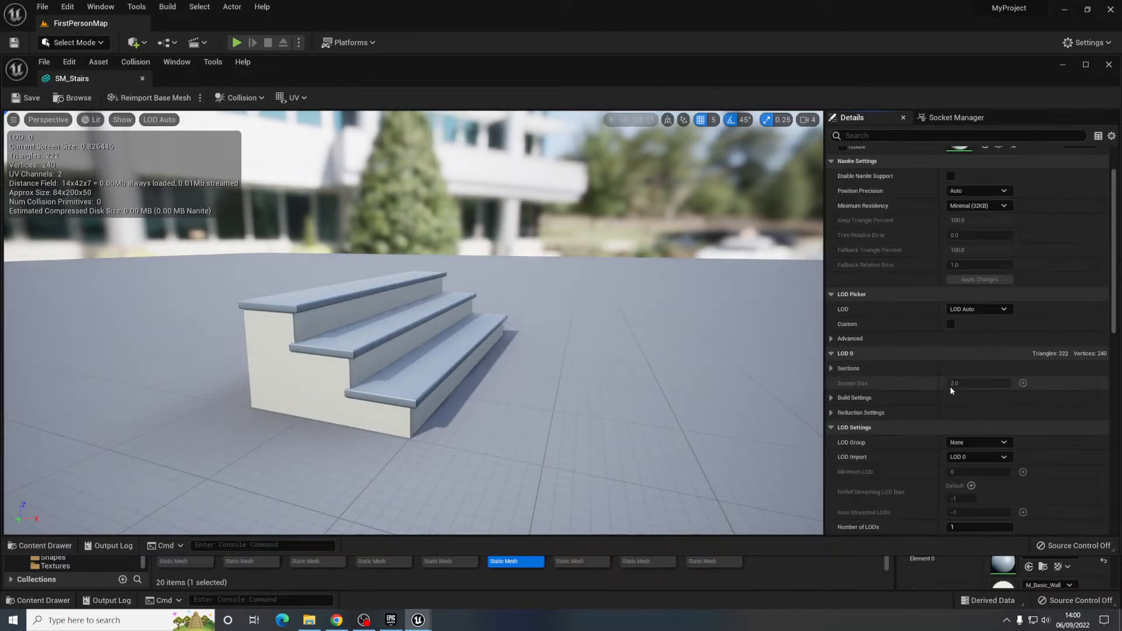
pyautogui.click(137, 63)
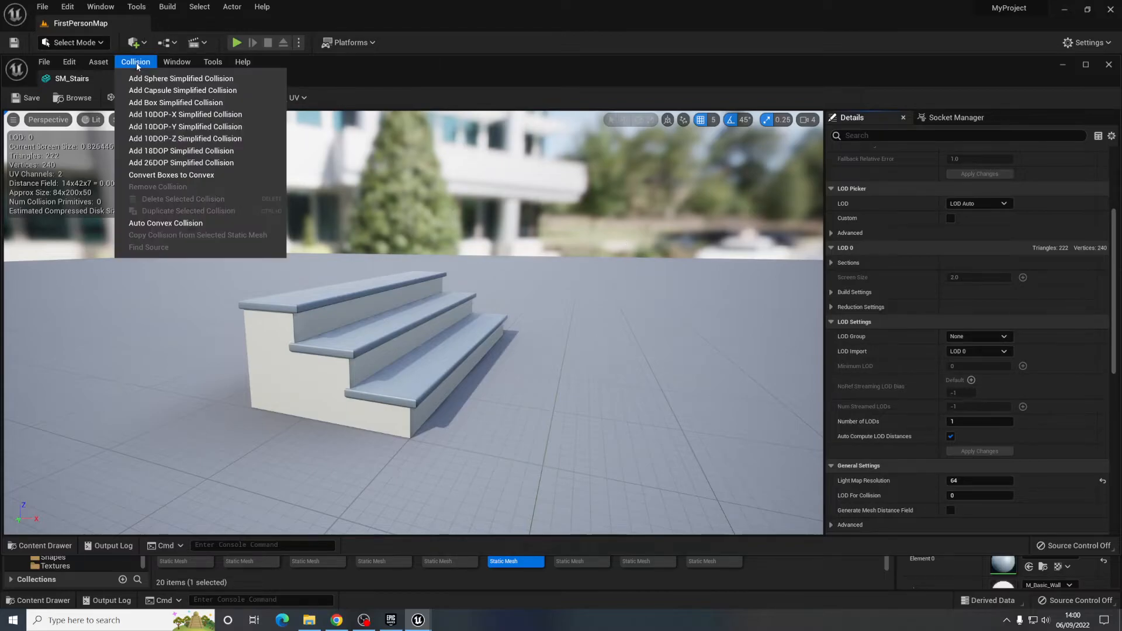
pyautogui.click(166, 164)
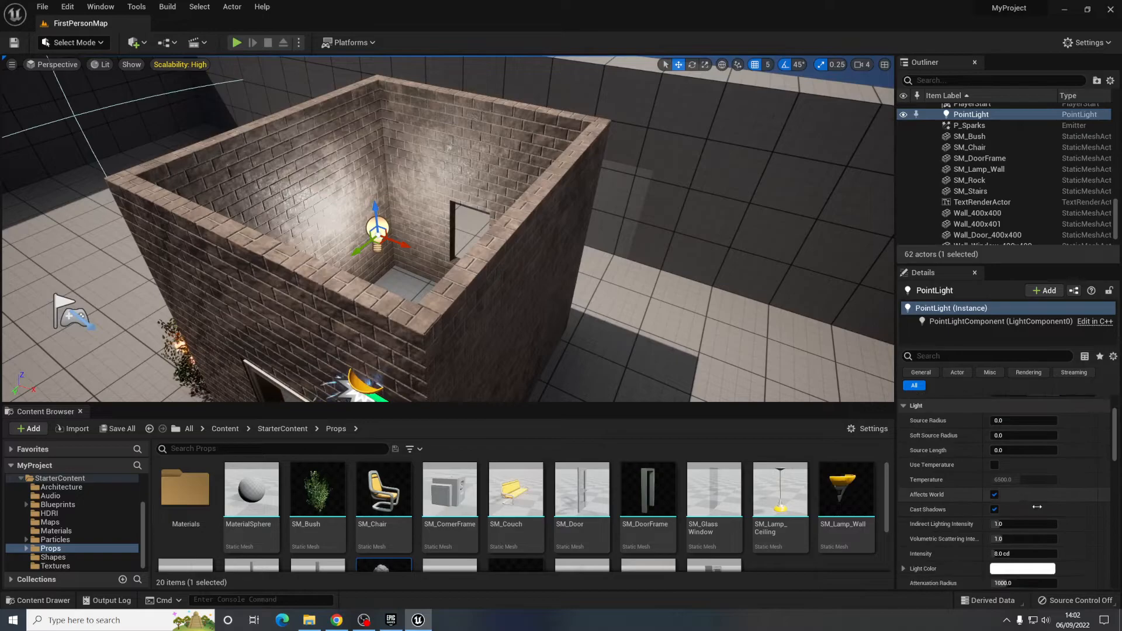
# - Set the room's point light to light red (R 1.0, G 0.186704, B 0.146899) with an intensity of 20 cd
pyautogui.scroll(-3, 931, 505)
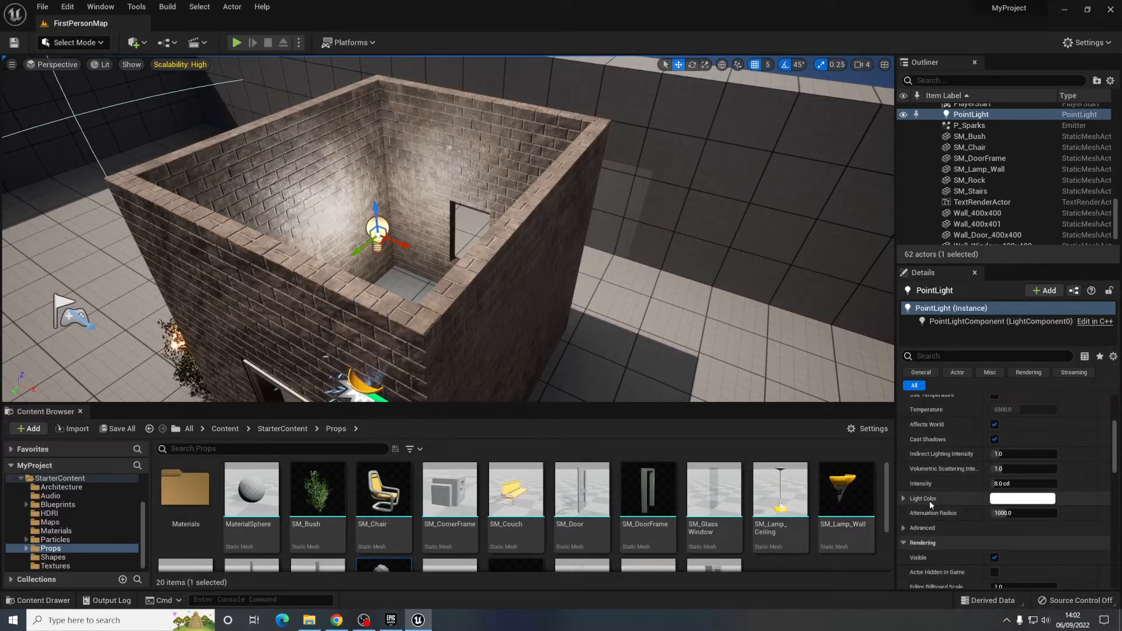
pyautogui.click(1013, 502)
pyautogui.moveTo(854, 416); pyautogui.dragTo(883, 415)
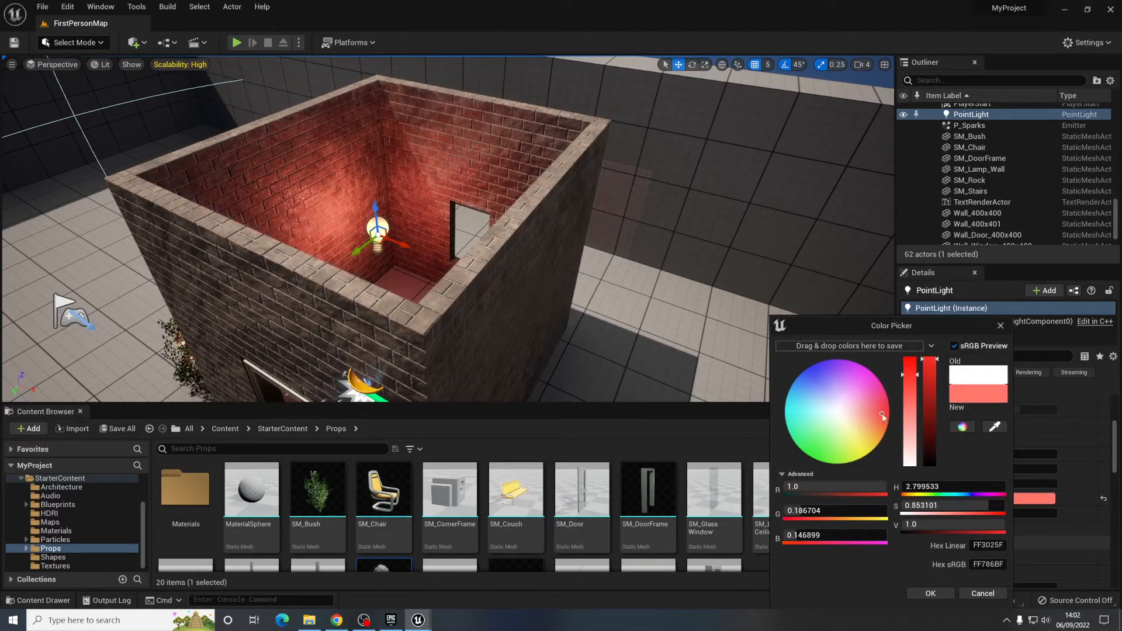
pyautogui.click(931, 594)
pyautogui.click(1023, 484)
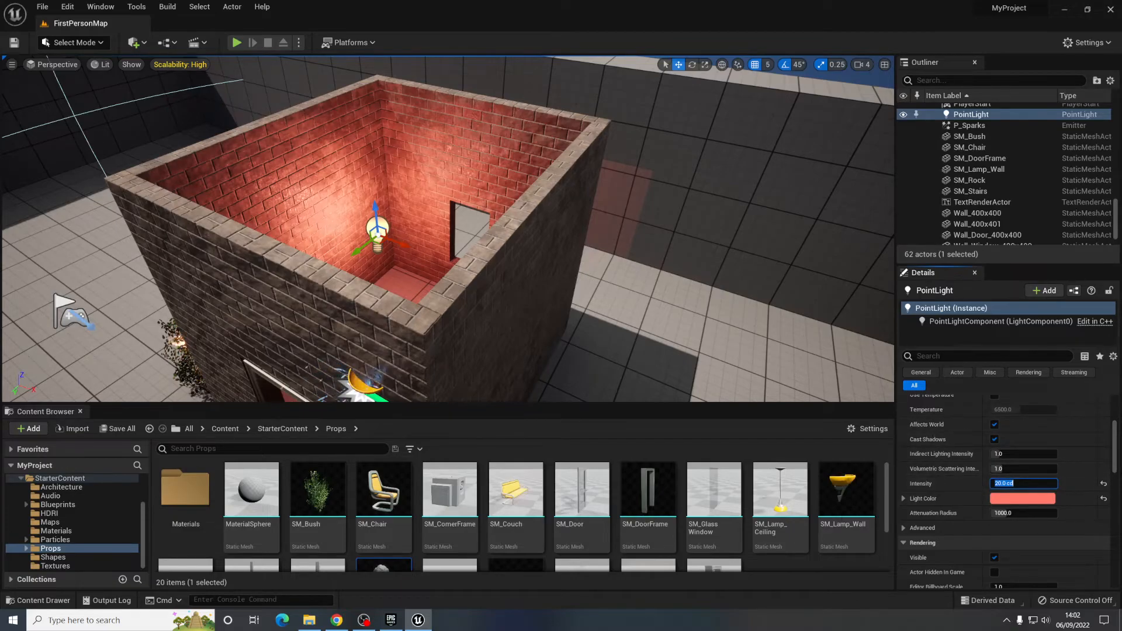
pyautogui.moveTo(1116, 459)
pyautogui.mouseDown()
pyautogui.moveTo(1114, 425)
pyautogui.moveTo(1118, 440)
pyautogui.mouseUp()
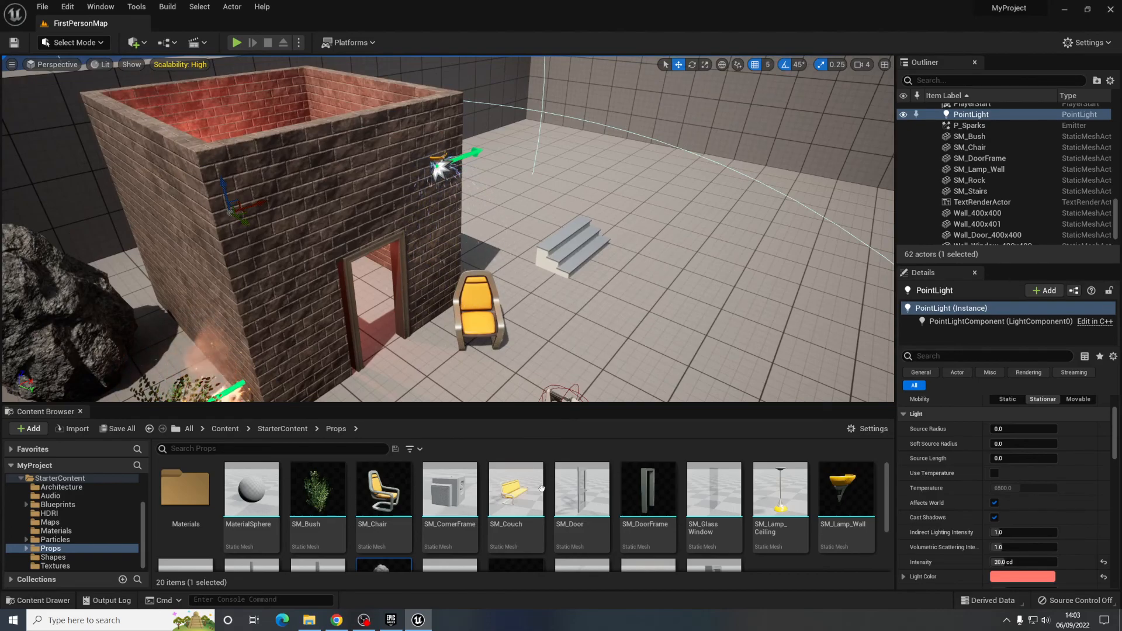
pyautogui.click(364, 619)
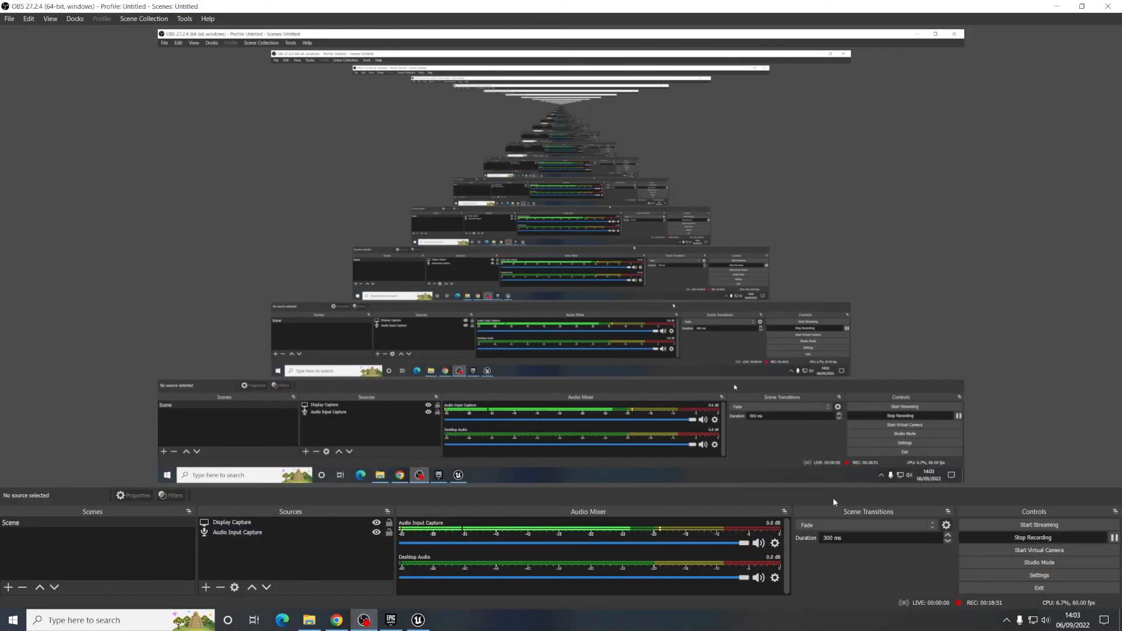